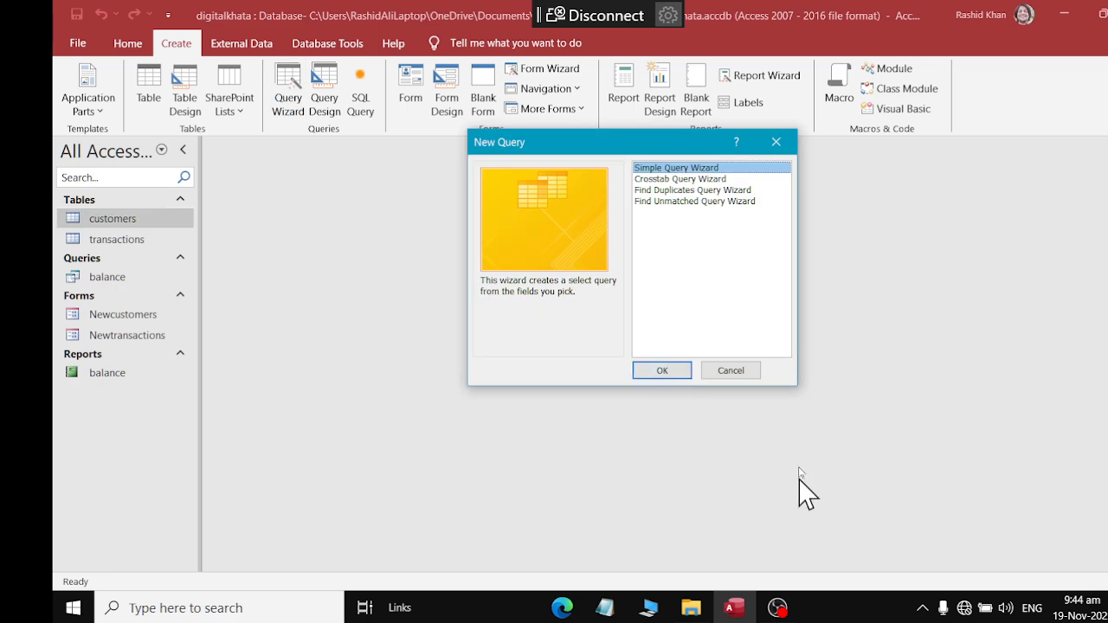
- Start a Simple Query Wizard query and add ID, joiningdate, customername, customeraddress and customercontact from the customers table
{"action": "left_click", "coordinate": [667, 372]}
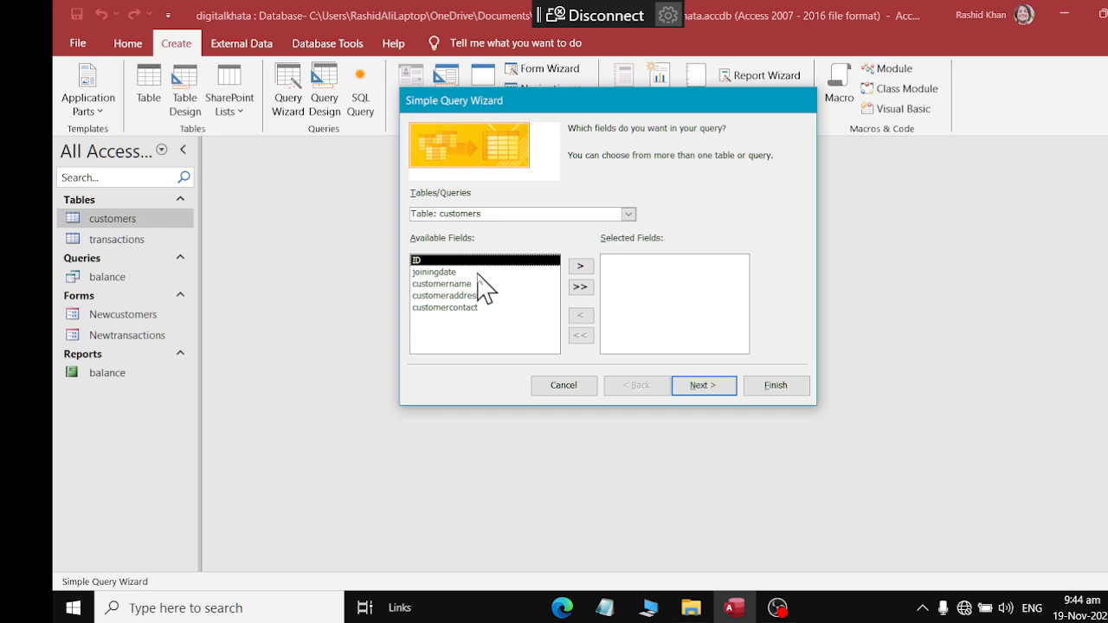
{"action": "left_click", "coordinate": [580, 267]}
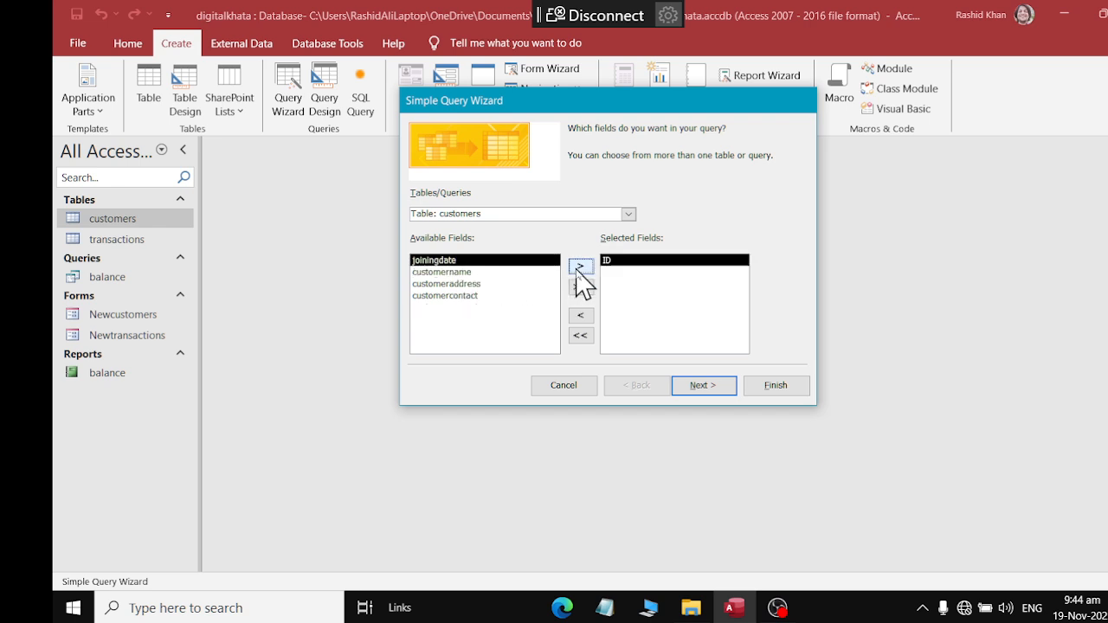
{"action": "left_click", "coordinate": [580, 266]}
{"action": "left_click", "coordinate": [581, 266]}
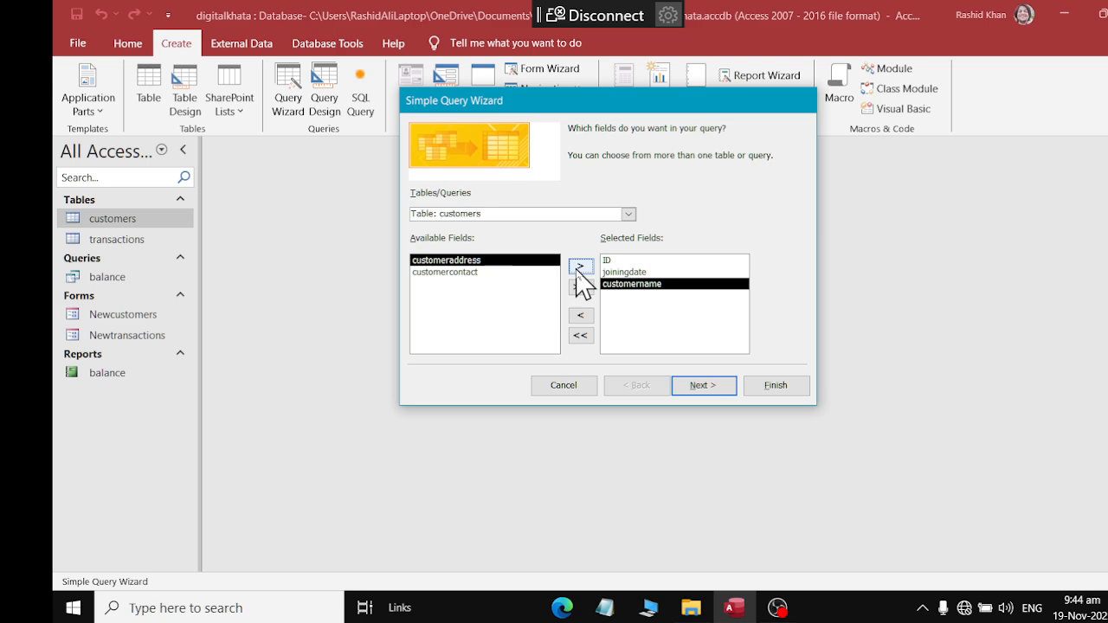
{"action": "left_click", "coordinate": [580, 267]}
{"action": "left_click", "coordinate": [580, 266]}
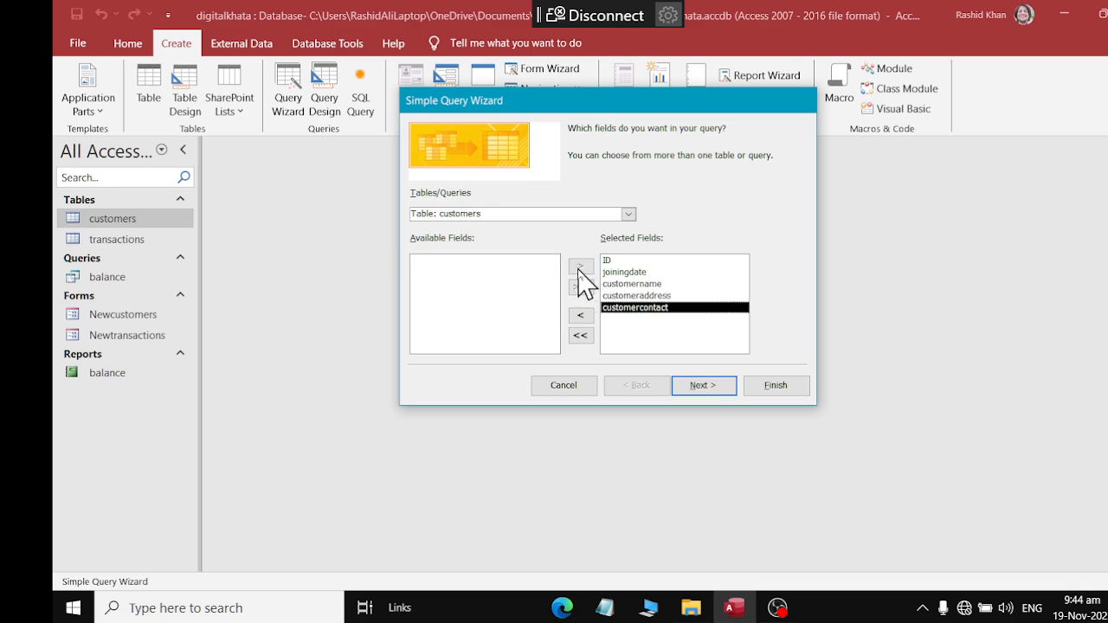
- Add ID, transactiondate, transactiontype, transactionamount and remarks from the transactions table to the query, leaving out customername
{"action": "left_click", "coordinate": [628, 215]}
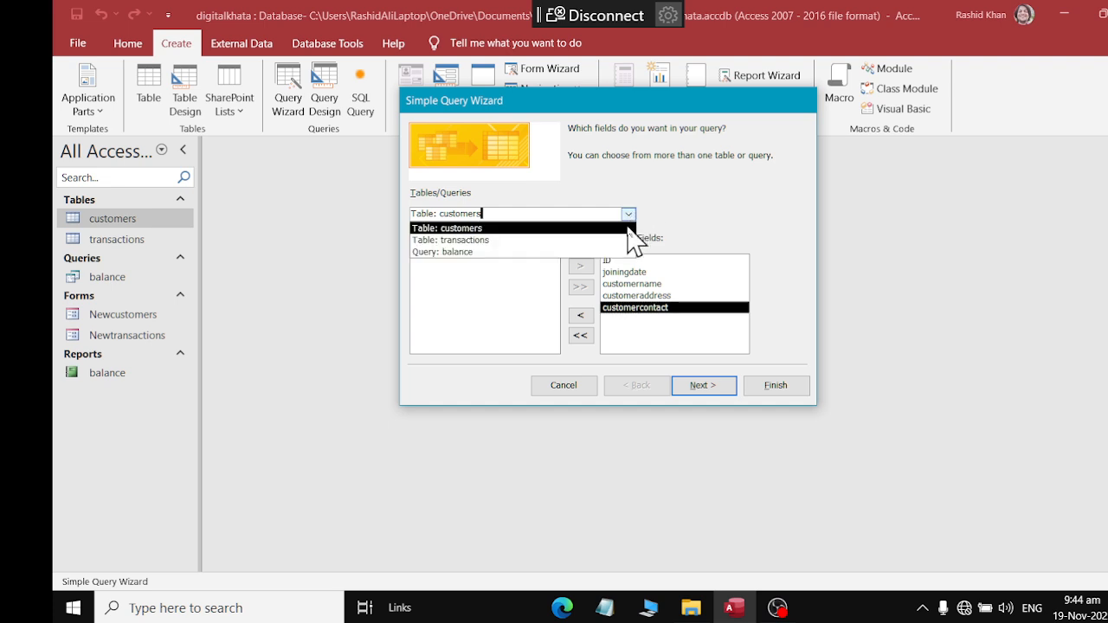
{"action": "left_click", "coordinate": [620, 240]}
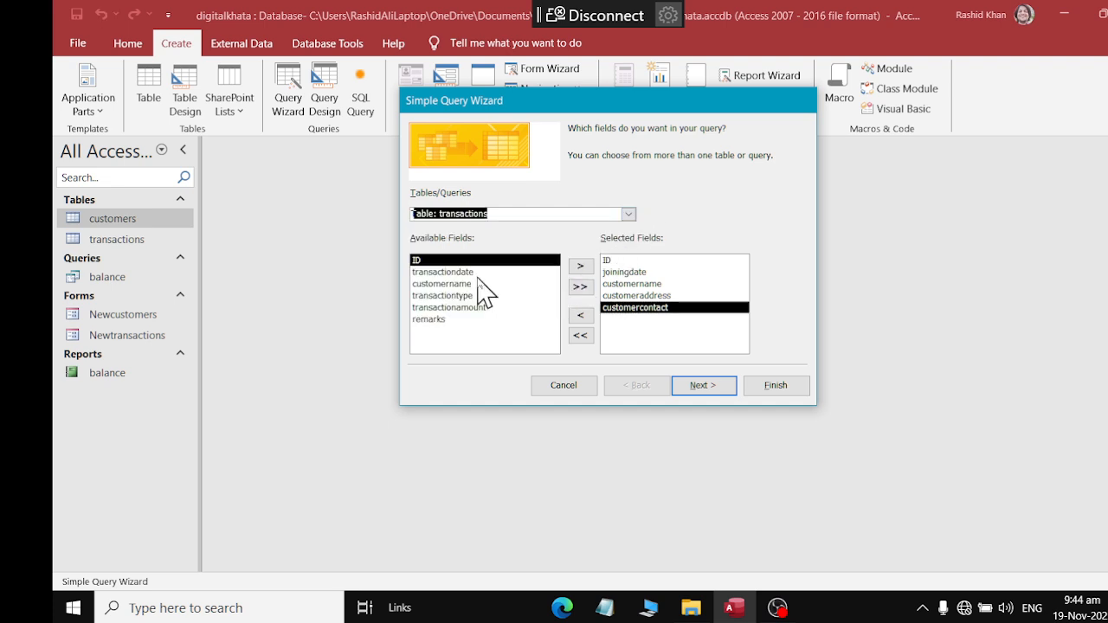
{"action": "left_click", "coordinate": [581, 267]}
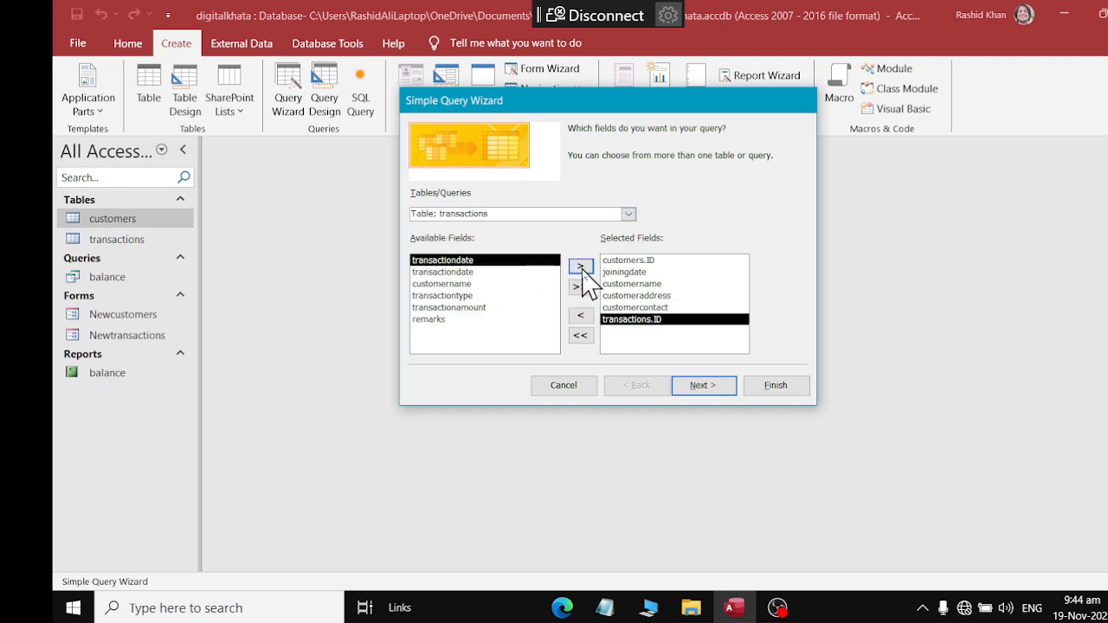
{"action": "left_click", "coordinate": [580, 267]}
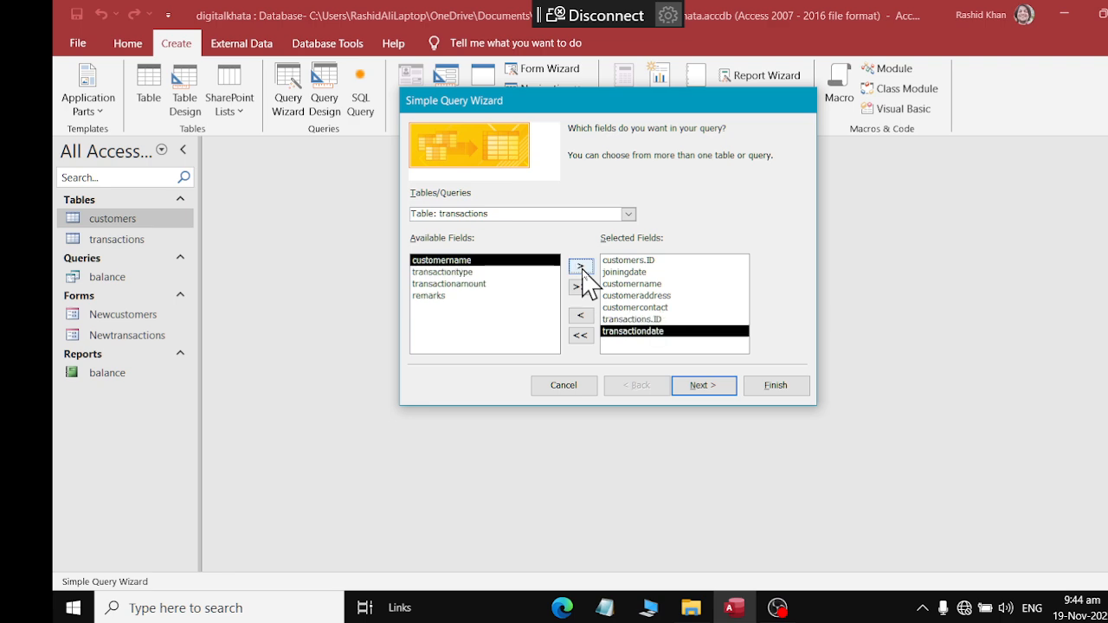
{"action": "left_click", "coordinate": [524, 272]}
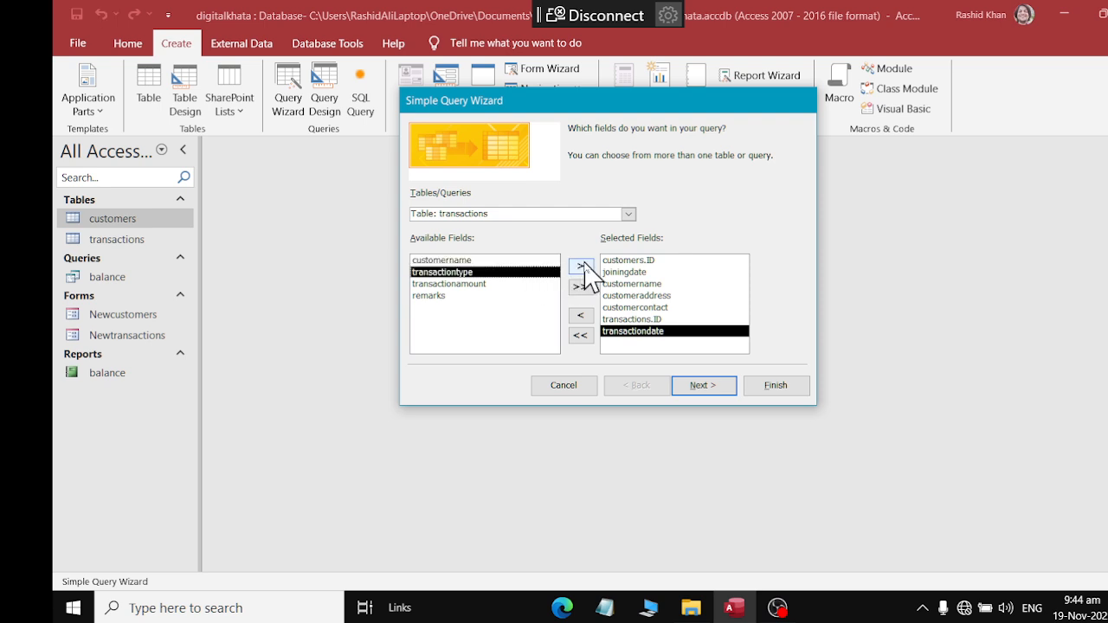
{"action": "left_click", "coordinate": [581, 267]}
{"action": "left_click", "coordinate": [582, 266]}
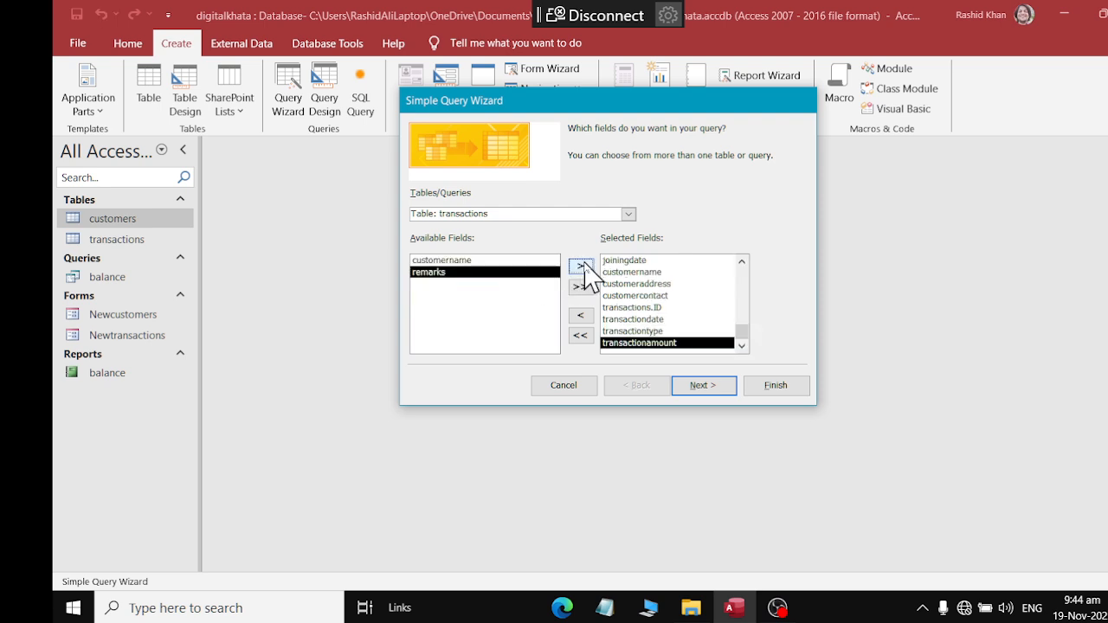
{"action": "left_click", "coordinate": [583, 267]}
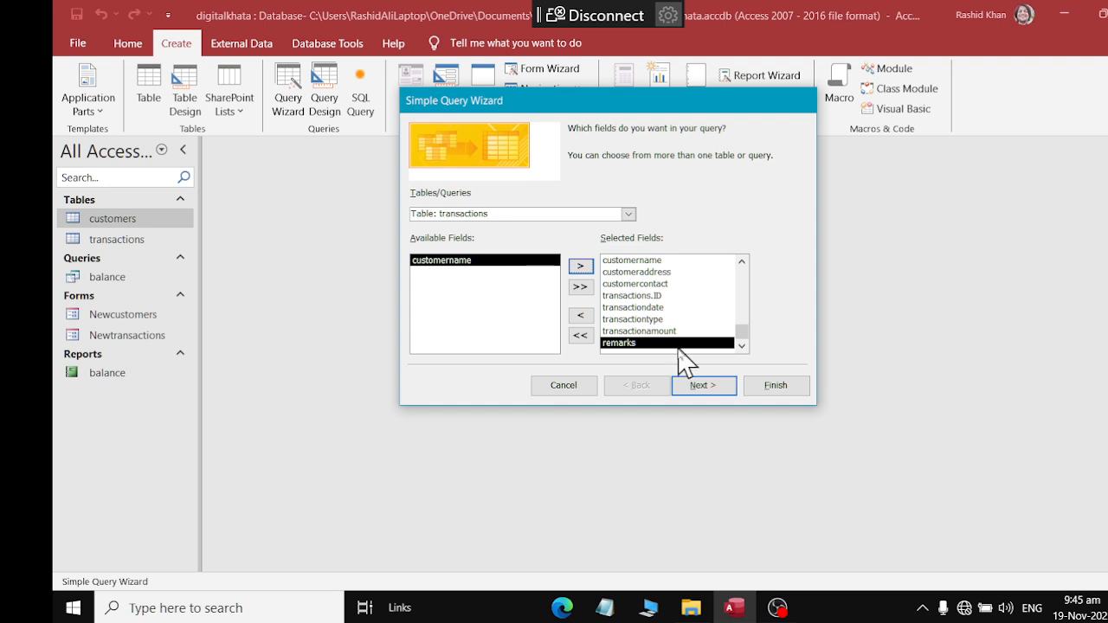
- Finish the query with the title CustomerBalance, opening it to view information, and close its datasheet
{"action": "left_click", "coordinate": [705, 383]}
{"action": "left_click", "coordinate": [703, 385]}
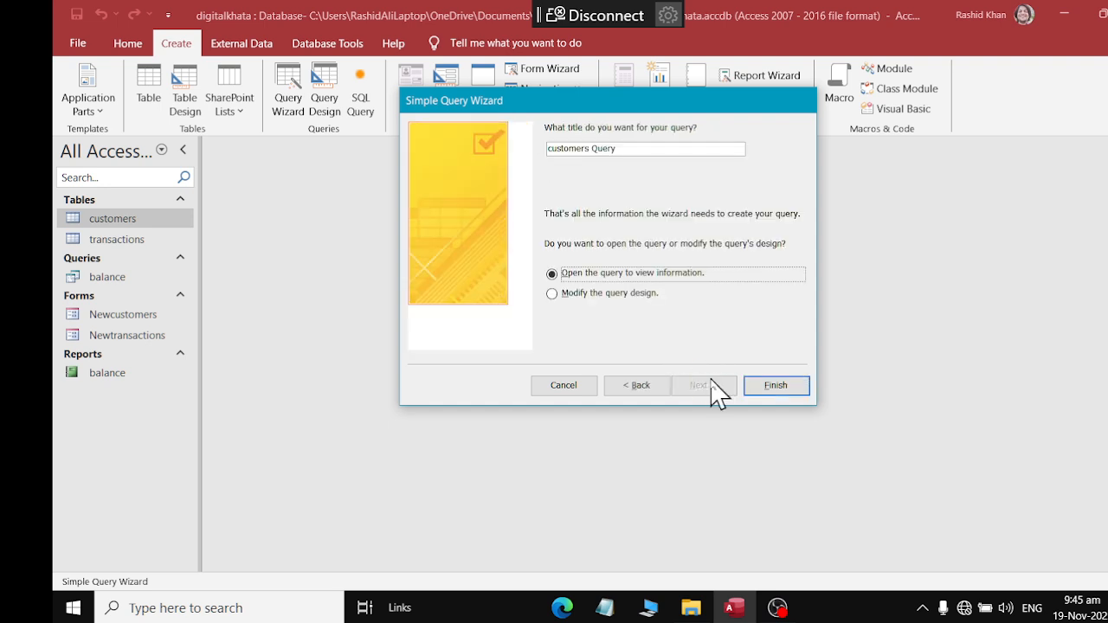
{"action": "left_click_drag", "start_coordinate": [598, 148], "coordinate": [481, 147]}
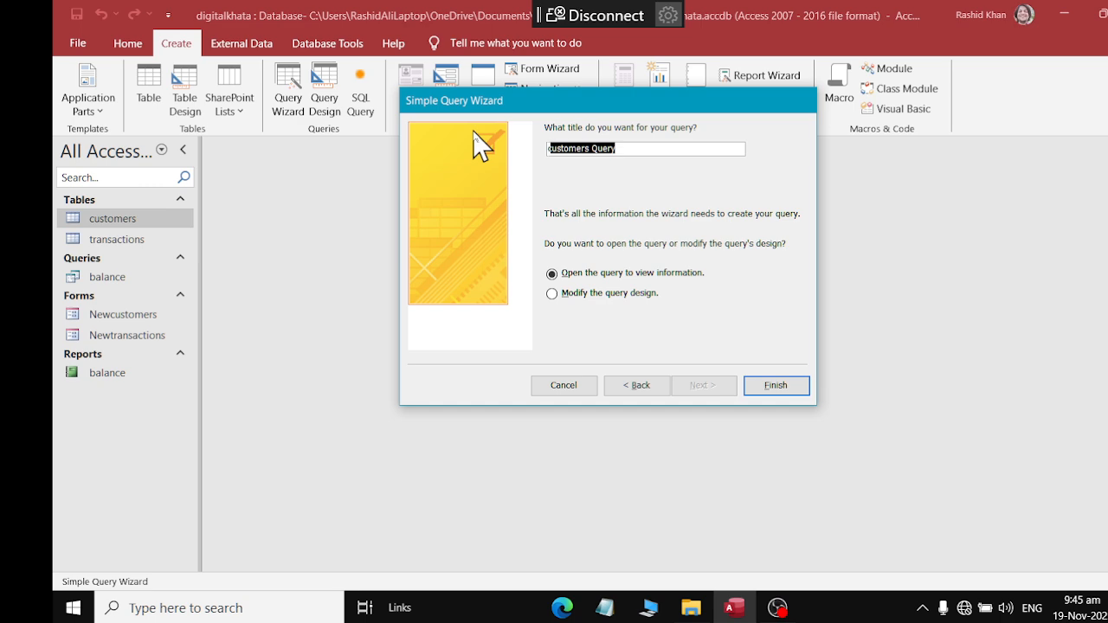
{"action": "type", "text": "CustomerBala"}
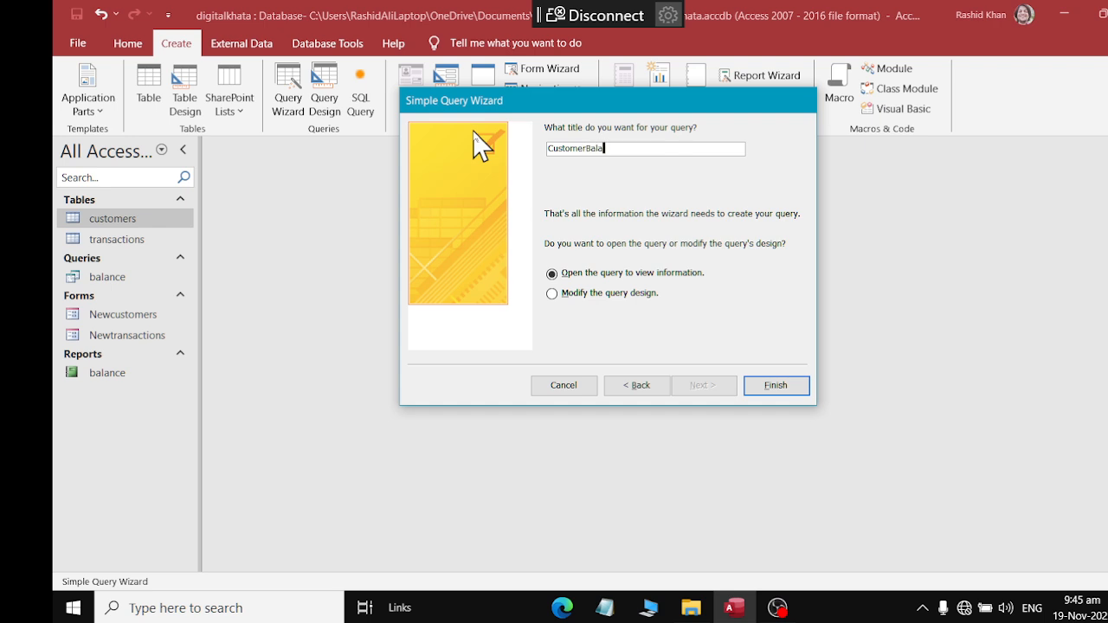
{"action": "type", "text": "nce"}
{"action": "key", "text": "Return"}
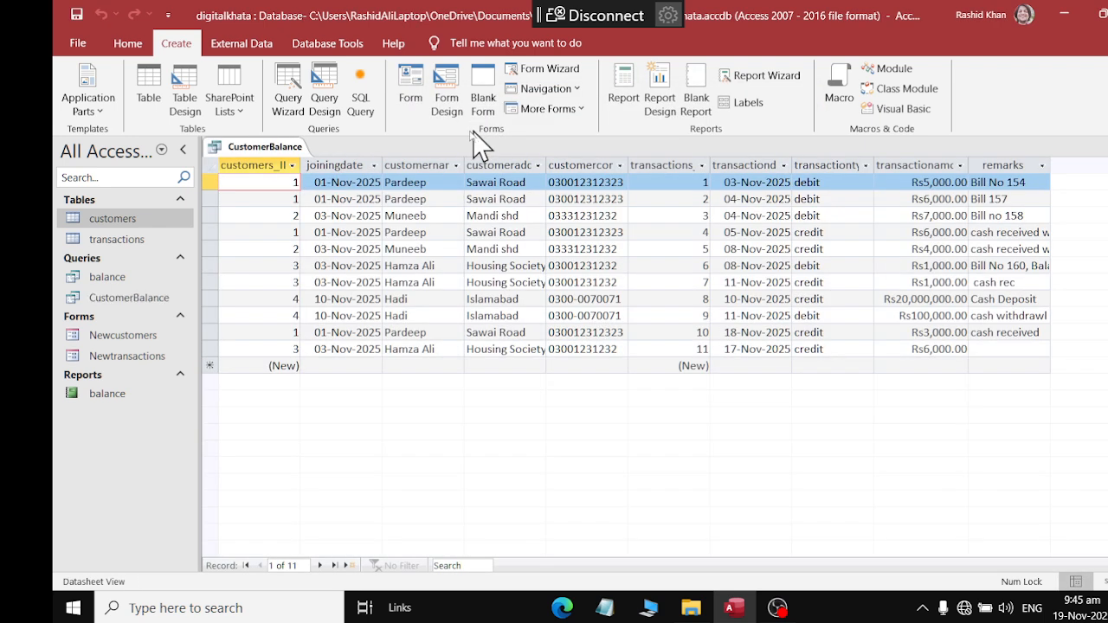
{"action": "right_click", "coordinate": [299, 160]}
{"action": "left_click", "coordinate": [310, 177]}
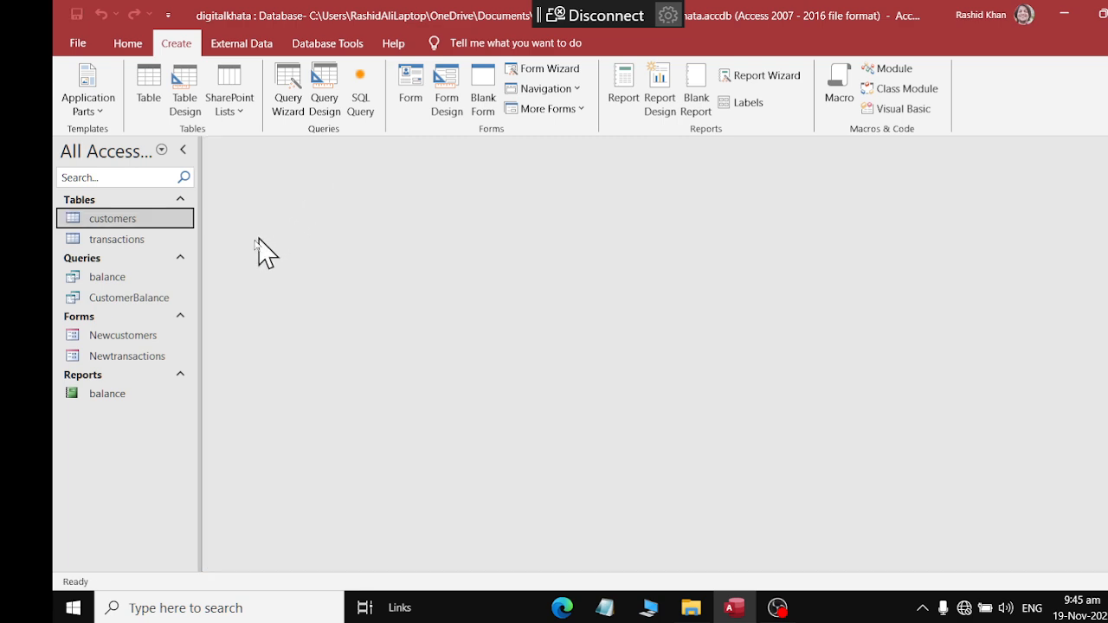
- Set up a Report Wizard report with all CustomerBalance query fields, viewed by customers, unsorted, in a stepped portrait layout
{"action": "left_click", "coordinate": [134, 303]}
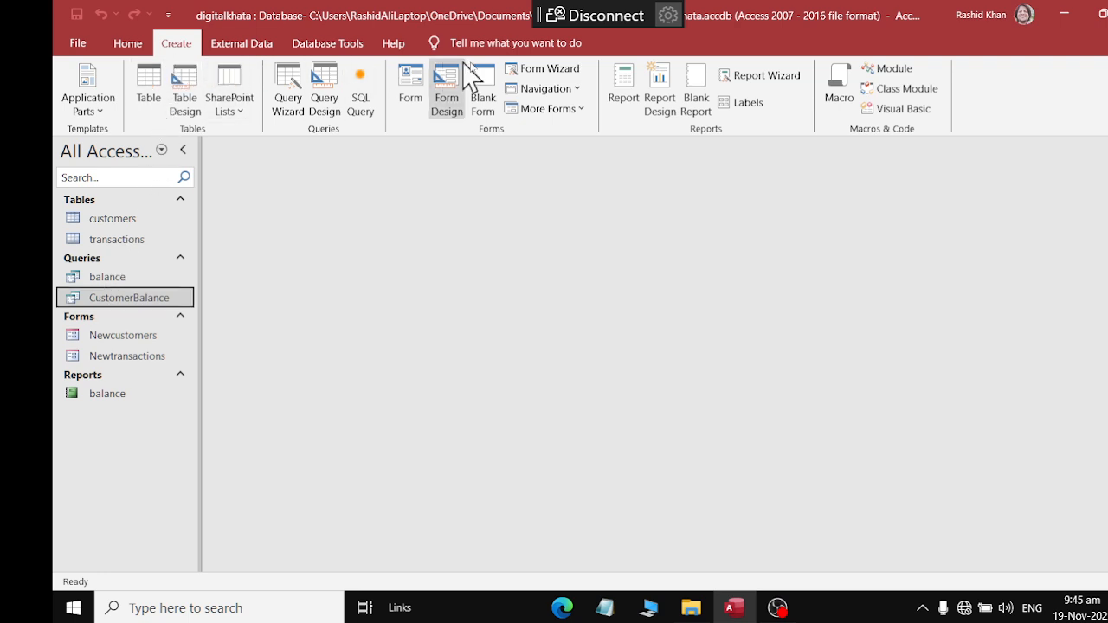
{"action": "left_click", "coordinate": [746, 77]}
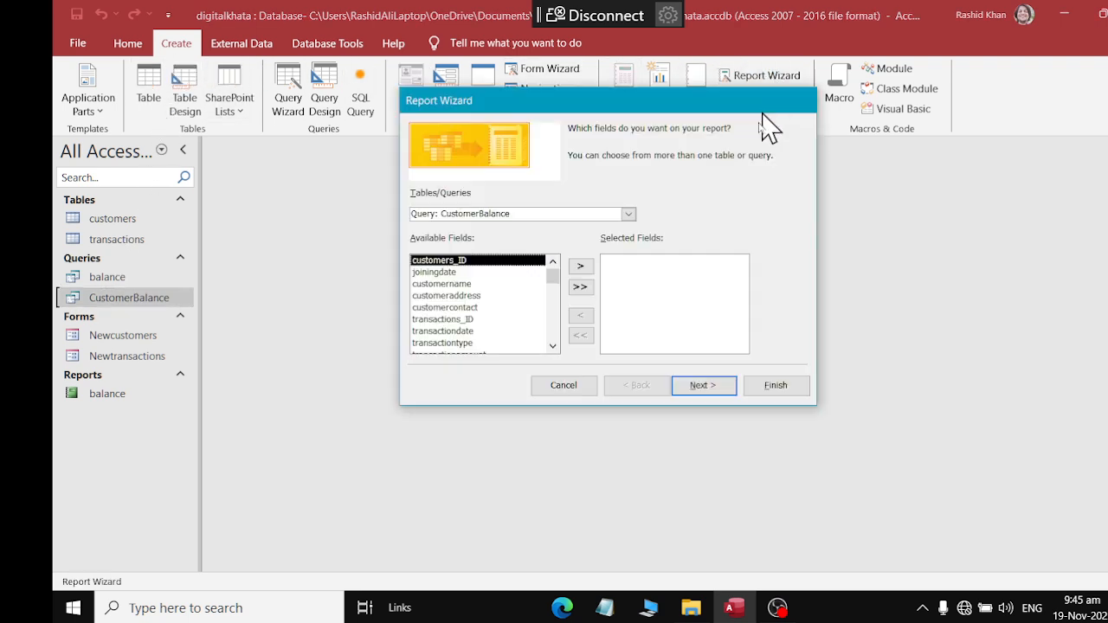
{"action": "left_click", "coordinate": [582, 288]}
{"action": "left_click", "coordinate": [706, 387]}
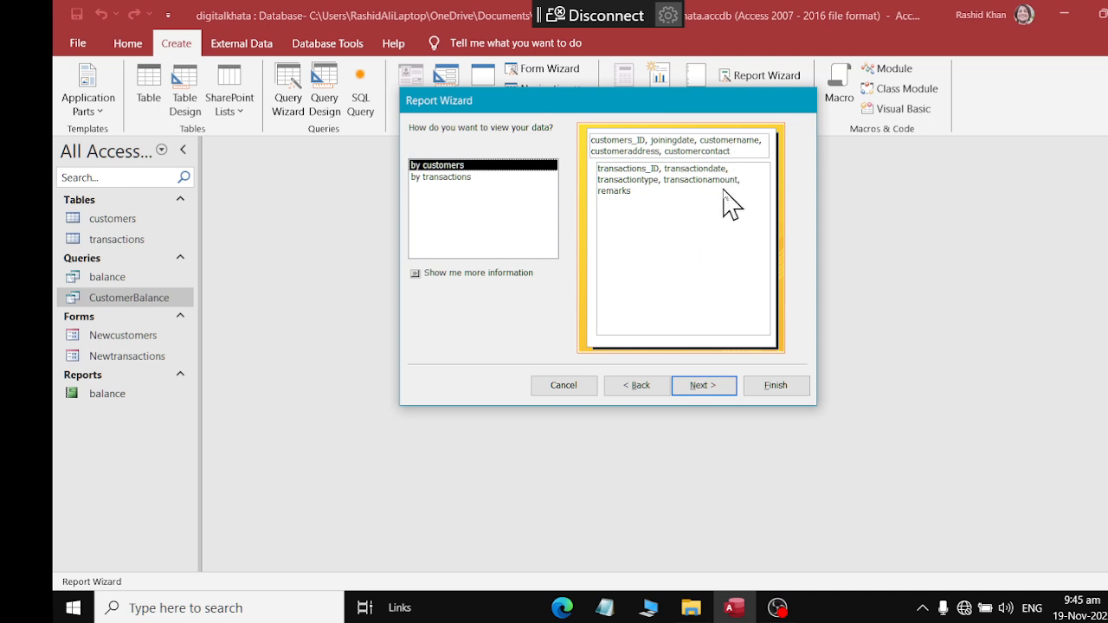
{"action": "left_click", "coordinate": [708, 387]}
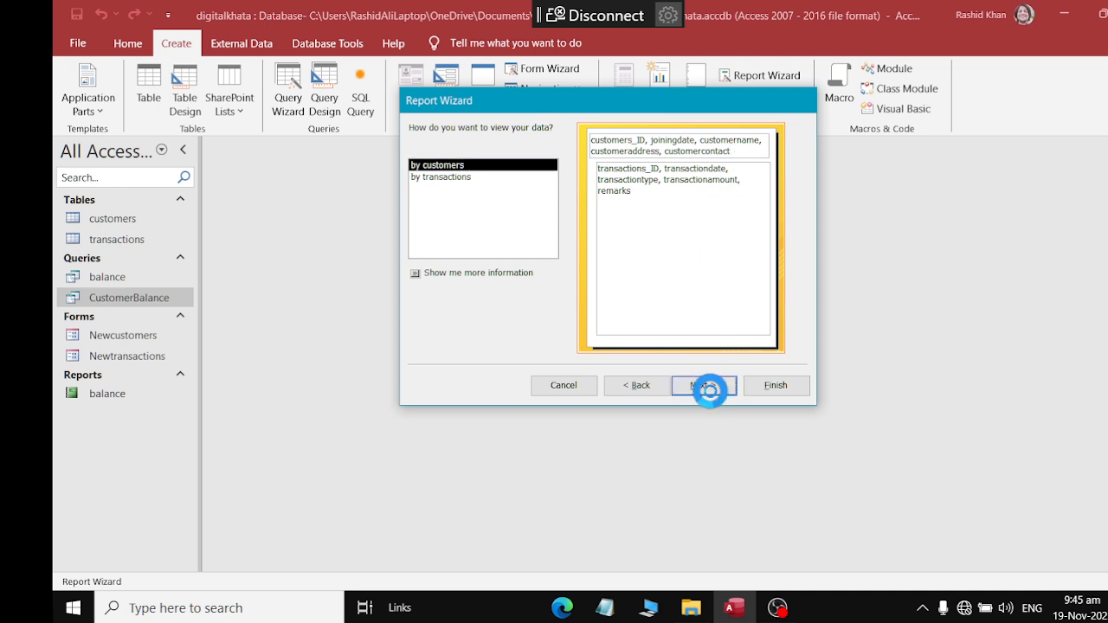
{"action": "left_click", "coordinate": [712, 394]}
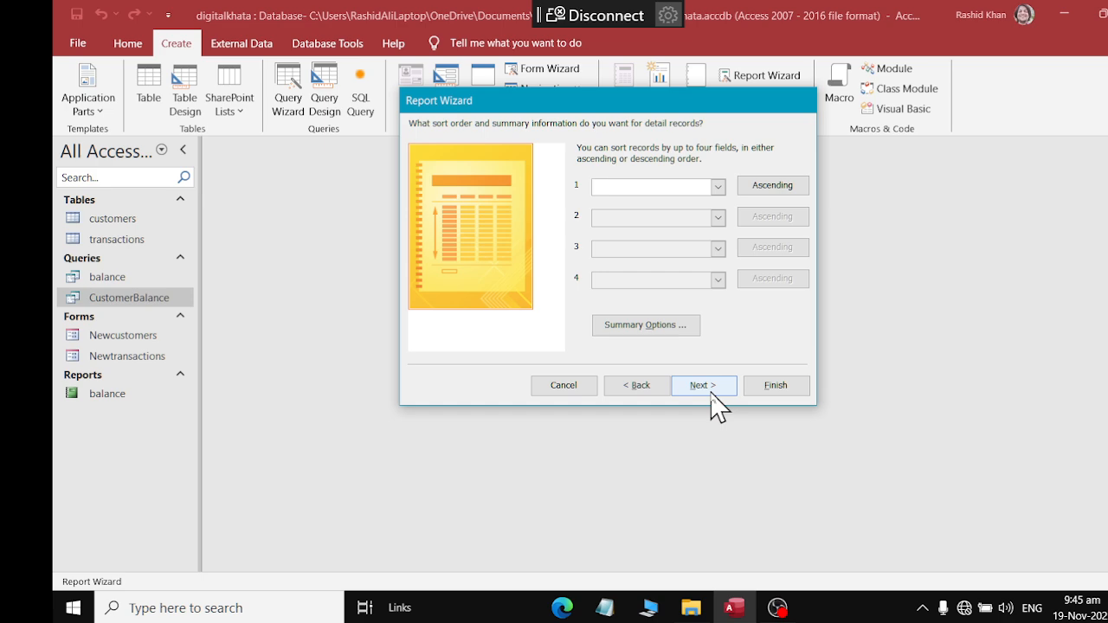
{"action": "left_click", "coordinate": [706, 386]}
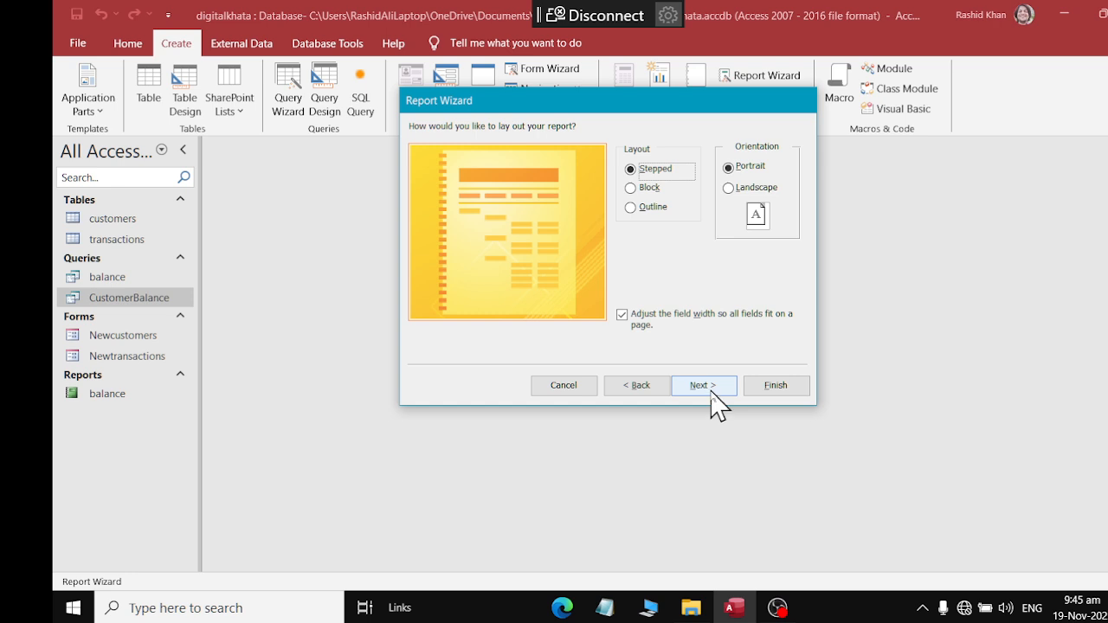
{"action": "left_click", "coordinate": [711, 387]}
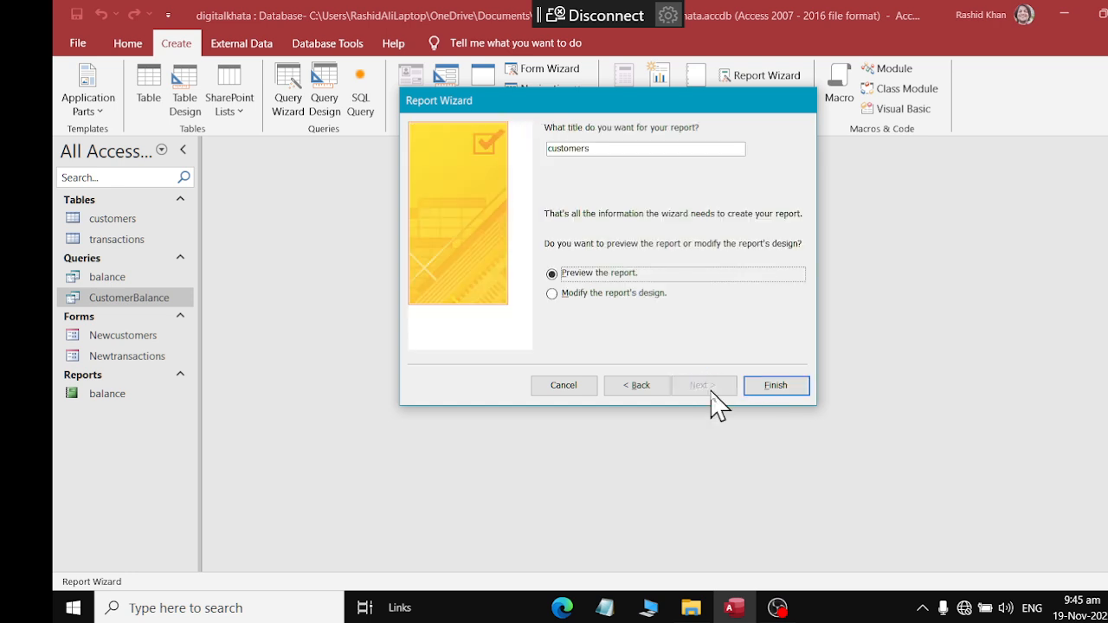
- Title the report CustomerBalance, finish the wizard and look over the report preview
{"action": "left_click", "coordinate": [603, 149]}
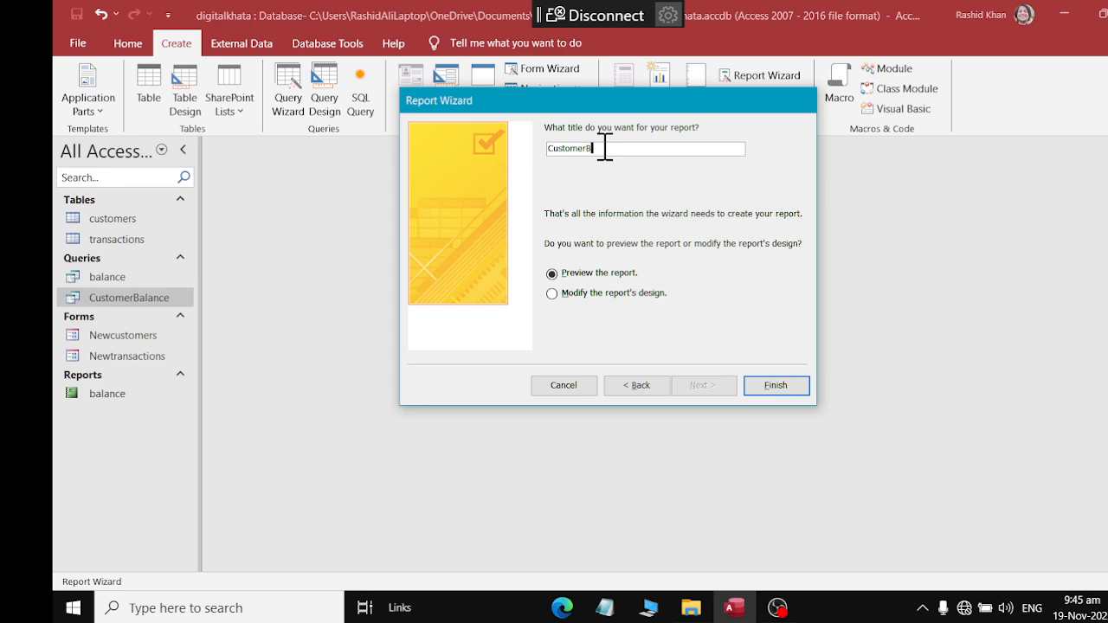
{"action": "type", "text": "CustomerBalance"}
{"action": "key", "text": "Return"}
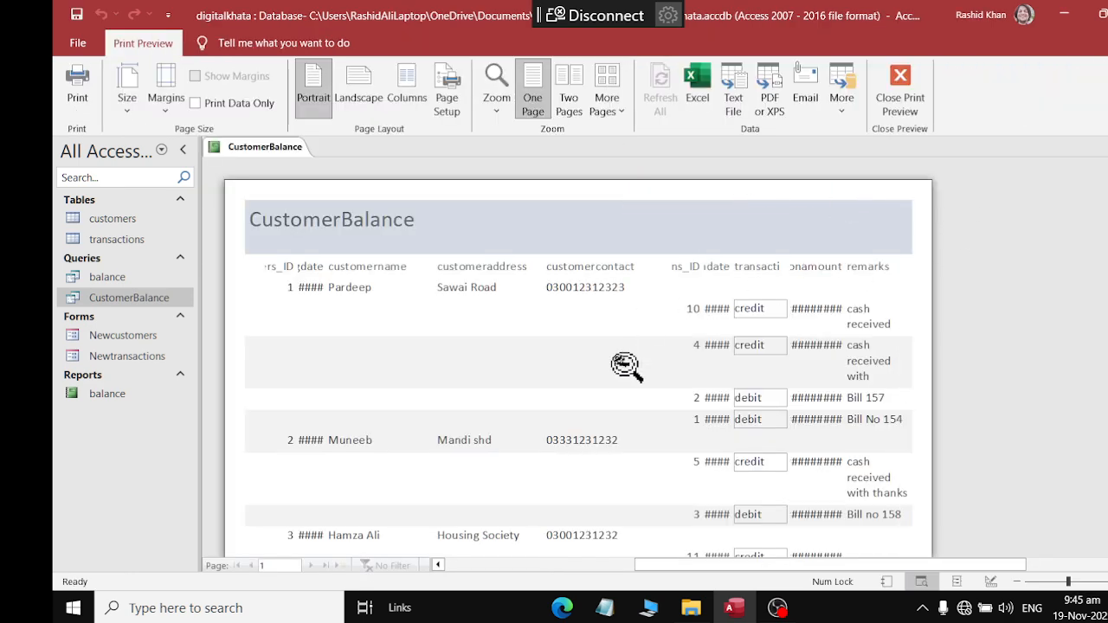
{"action": "scroll", "coordinate": [625, 373], "scroll_direction": "down", "scroll_amount": 2}
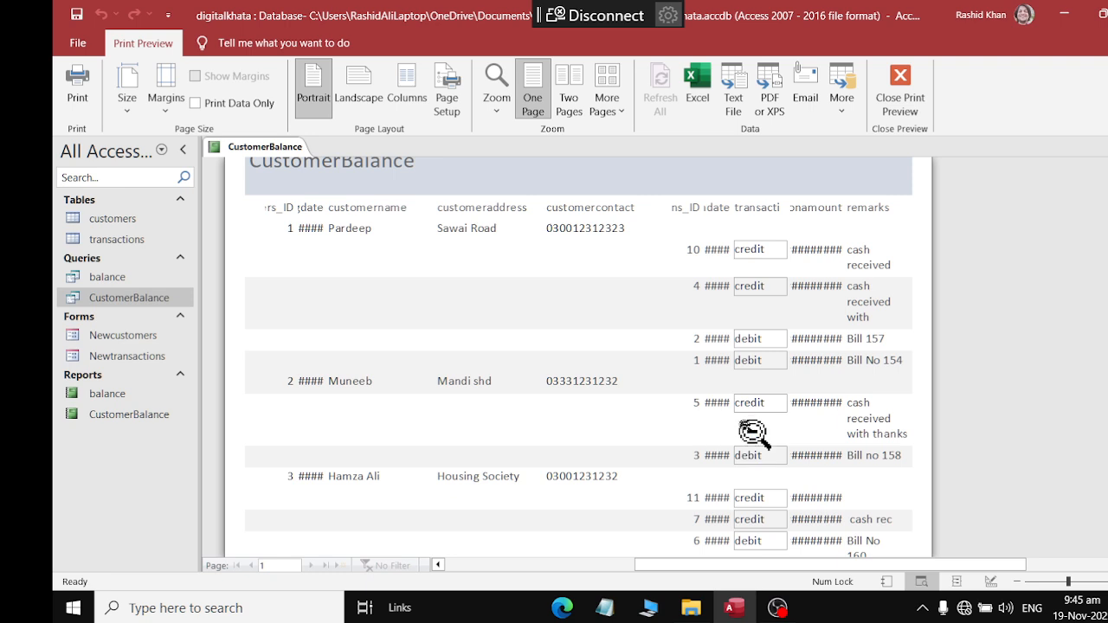
{"action": "scroll", "coordinate": [742, 413], "scroll_direction": "up", "scroll_amount": 2}
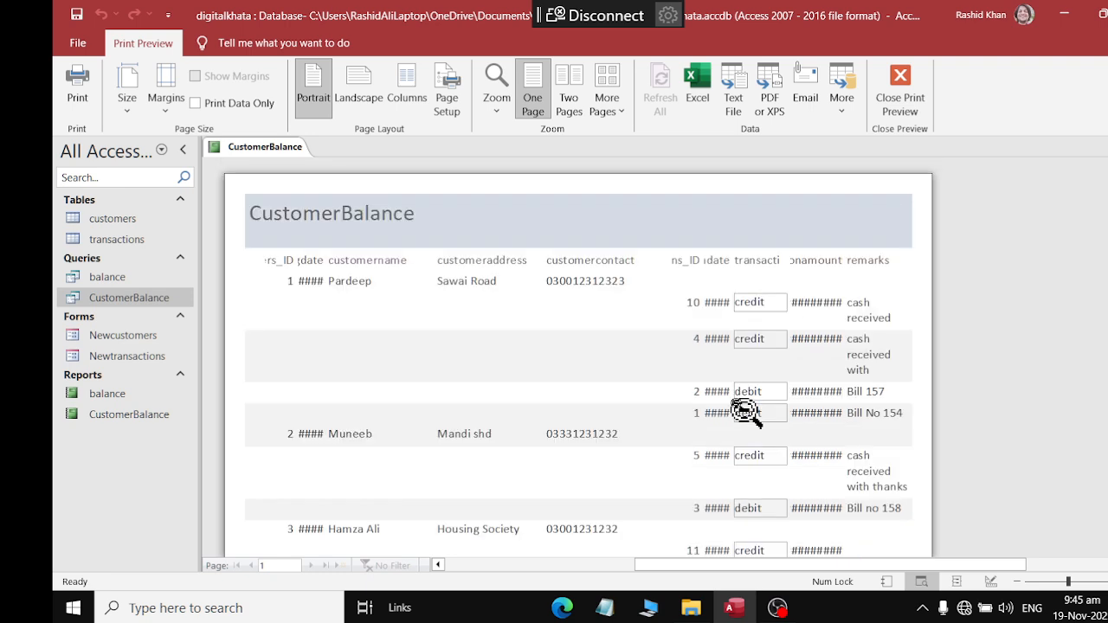
{"action": "left_click", "coordinate": [777, 607]}
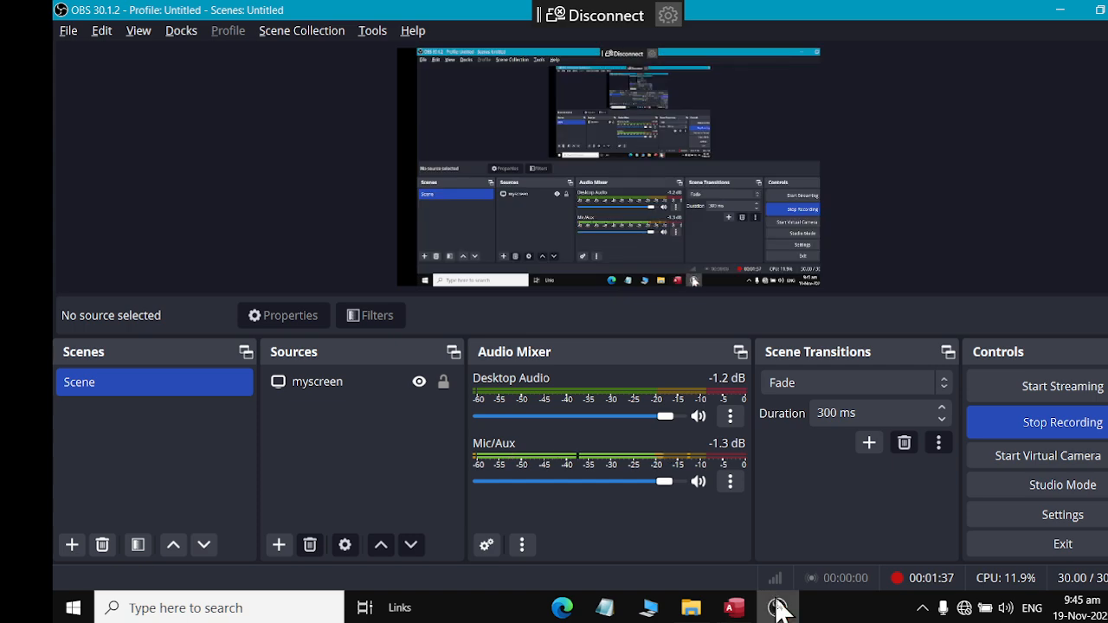
{"action": "left_click", "coordinate": [775, 606]}
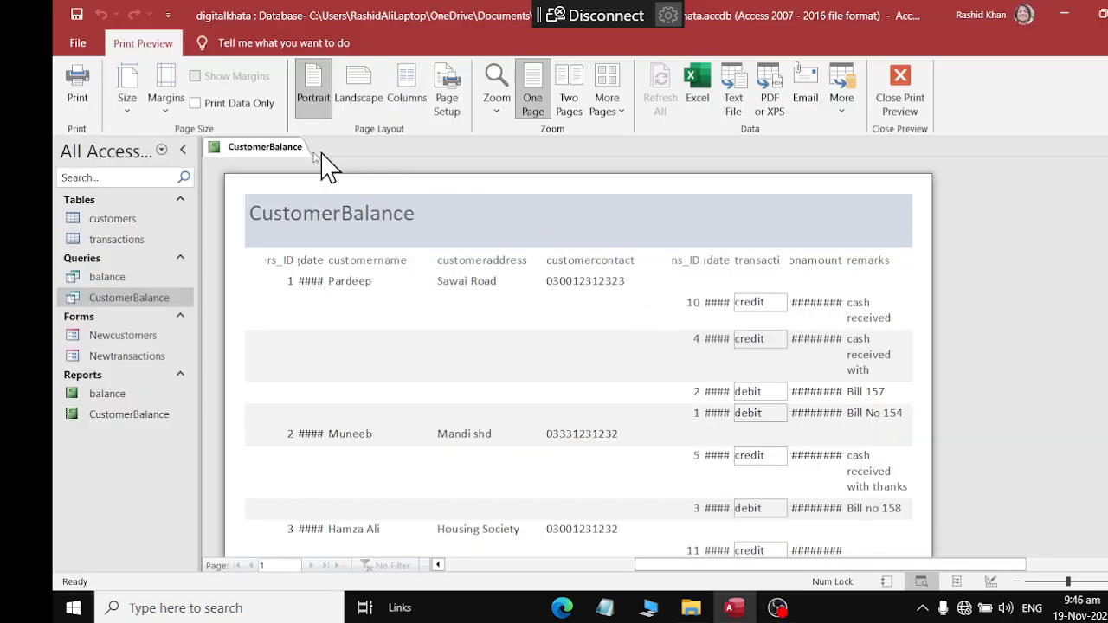
- Open the CustomerBalance report in Design View and close the Property Sheet
{"action": "right_click", "coordinate": [247, 149]}
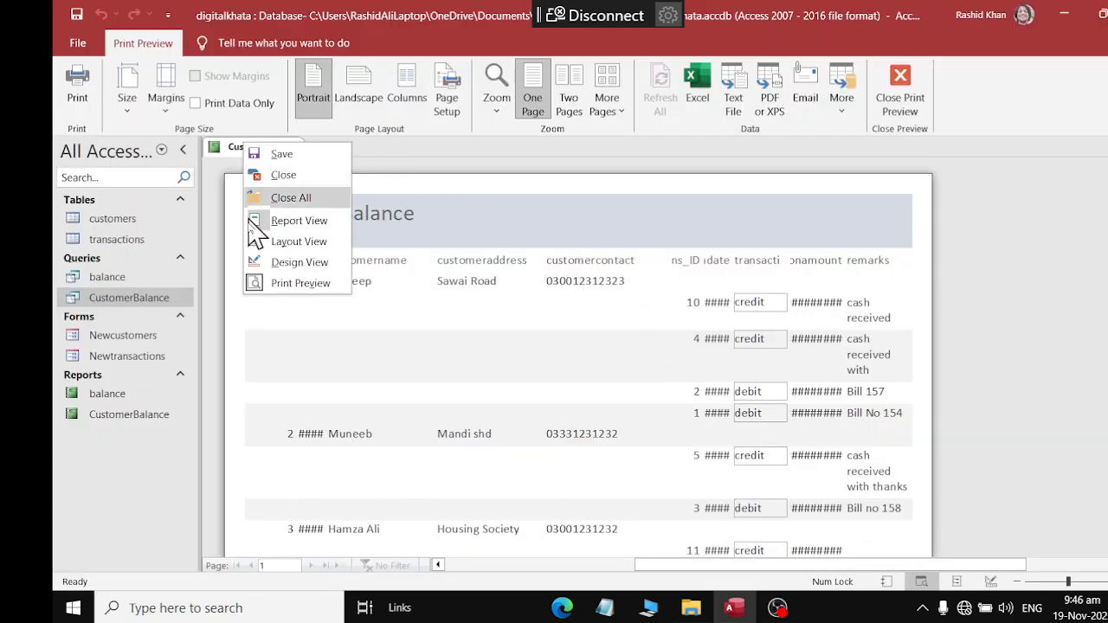
{"action": "left_click", "coordinate": [258, 262]}
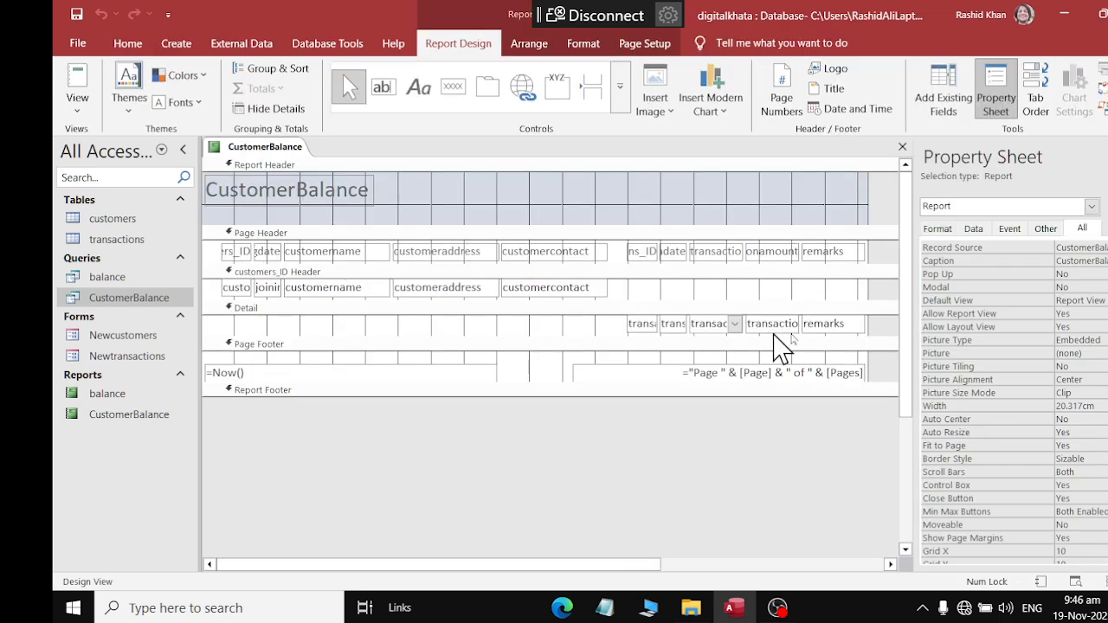
{"action": "left_click", "coordinate": [1107, 156]}
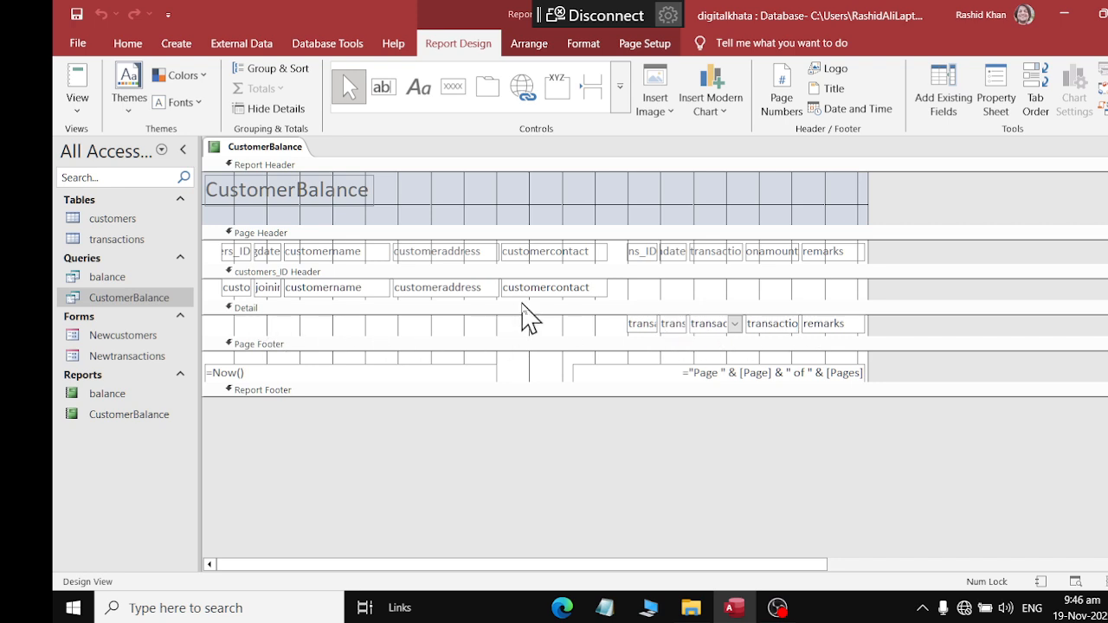
- Make the customers_ID Header section taller and move the transaction column labels from the Page Header into it, below the customer fields
{"action": "left_click_drag", "start_coordinate": [519, 299], "coordinate": [522, 347]}
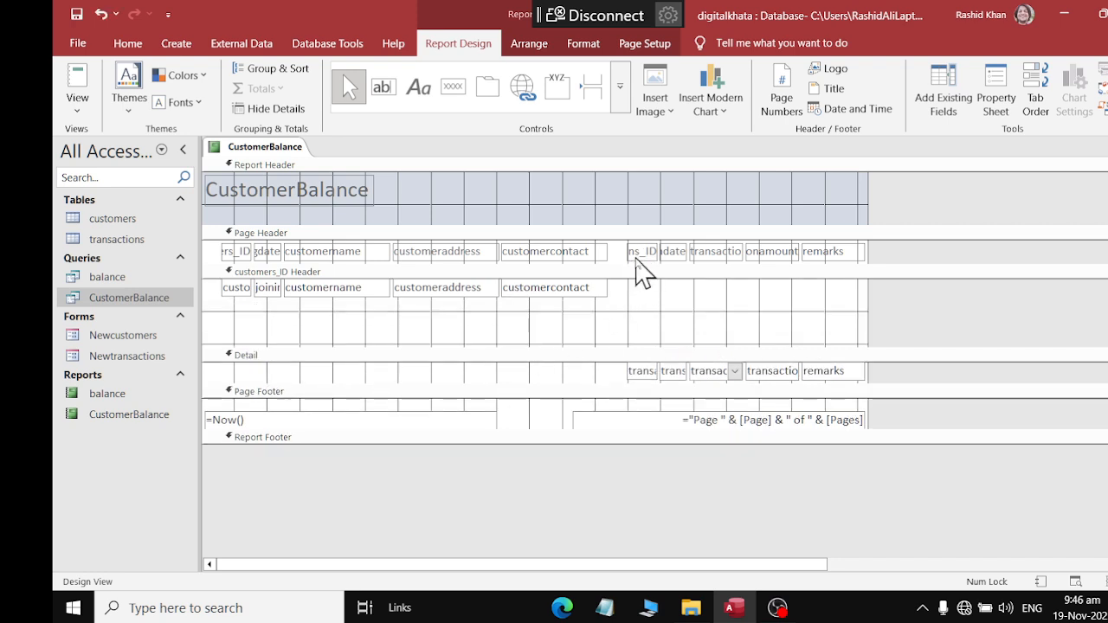
{"action": "left_click_drag", "start_coordinate": [627, 268], "coordinate": [435, 327]}
{"action": "left_click", "coordinate": [655, 322]}
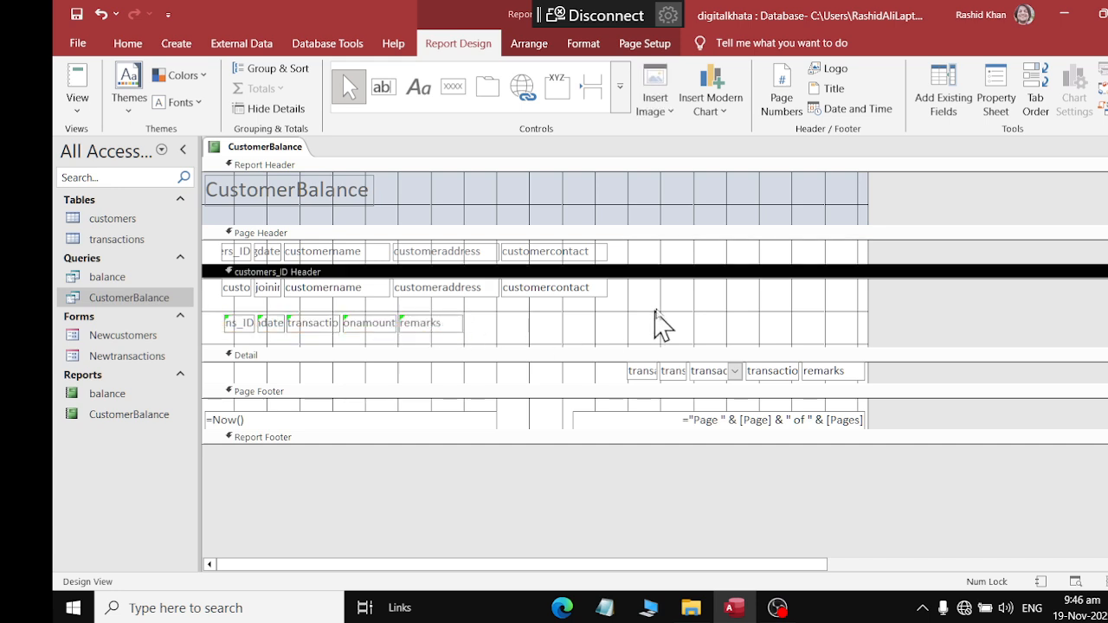
- Arrange the customer column labels in the Page Header in a tabular layout and place that row back in the Page Header
{"action": "left_click_drag", "start_coordinate": [705, 246], "coordinate": [206, 254]}
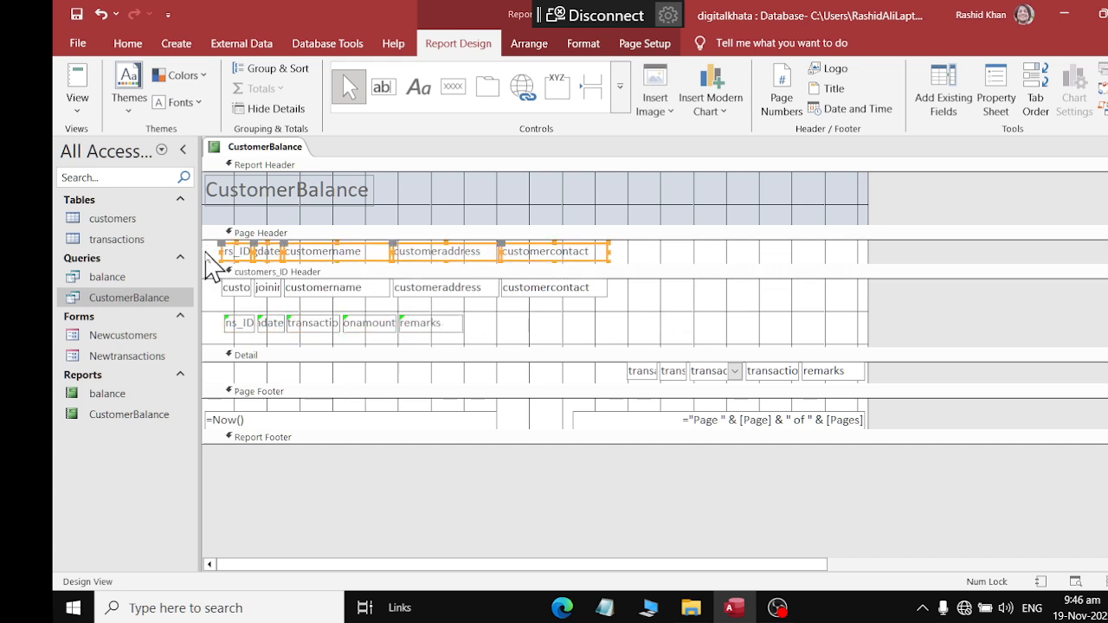
{"action": "left_click", "coordinate": [516, 47]}
{"action": "left_click", "coordinate": [124, 95]}
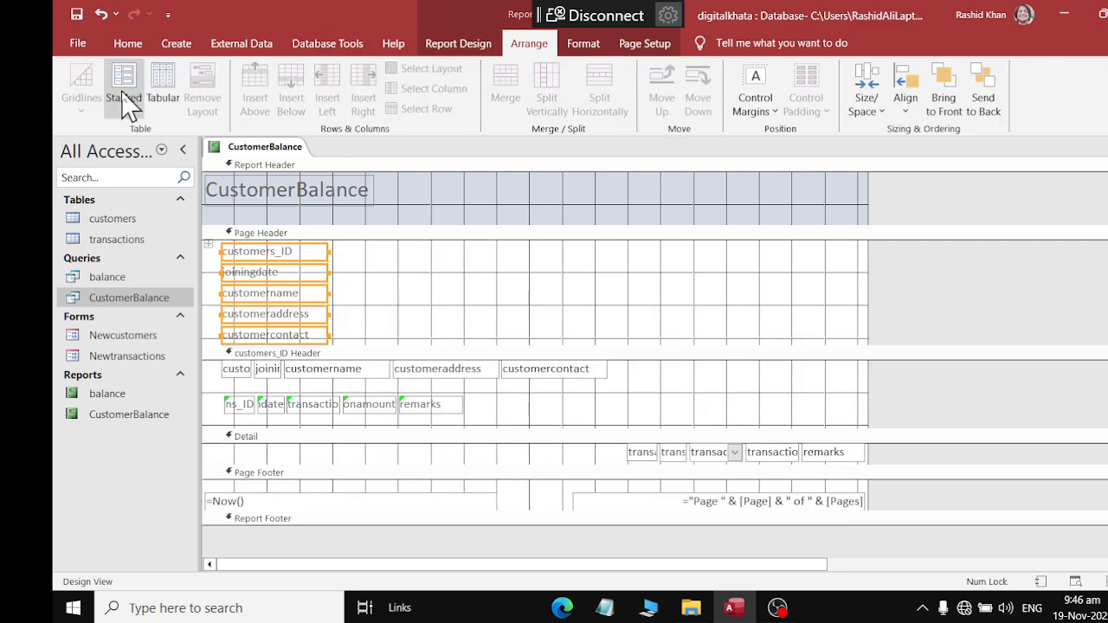
{"action": "left_click", "coordinate": [159, 99]}
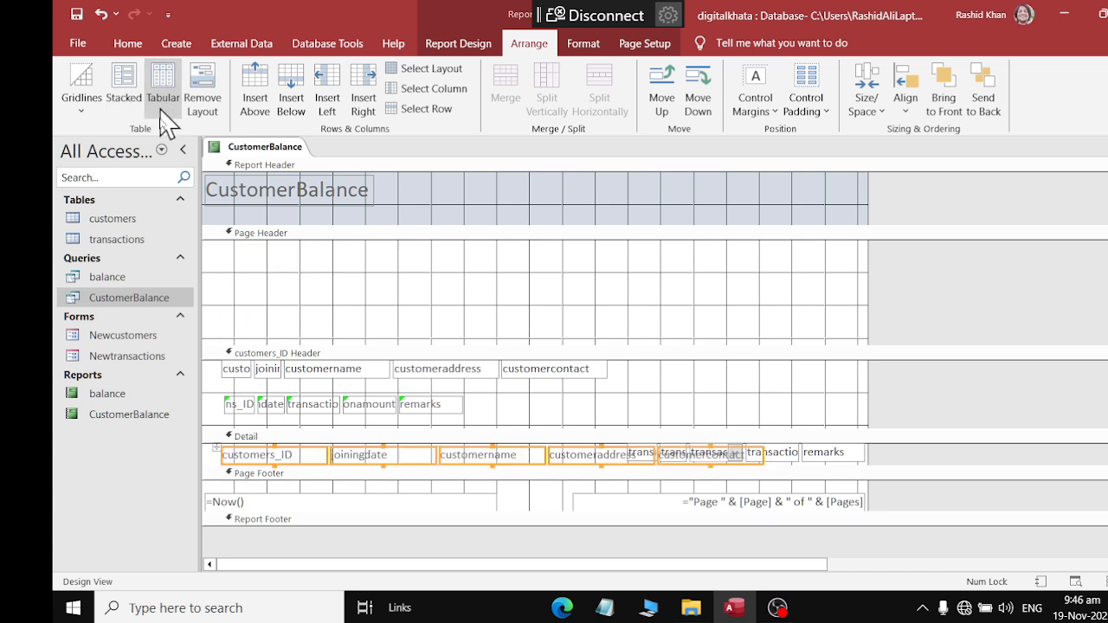
{"action": "left_click_drag", "start_coordinate": [214, 451], "coordinate": [250, 257]}
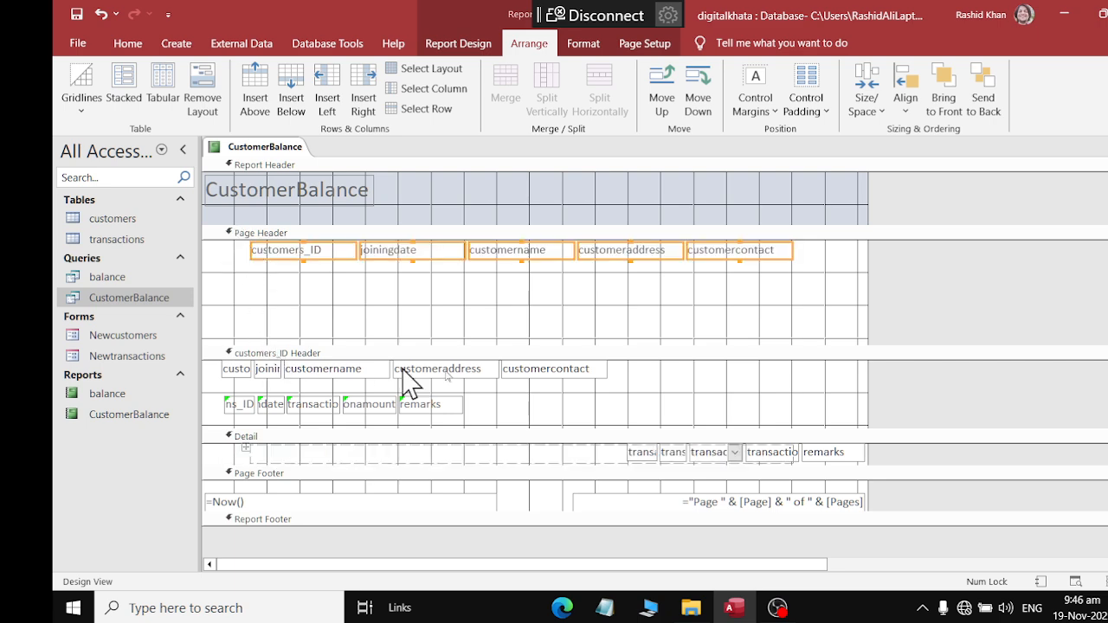
- Put the customer fields of the customers_ID Header in a tabular layout, shorten the Page Header and align the fields under their labels
{"action": "left_click_drag", "start_coordinate": [679, 382], "coordinate": [224, 385]}
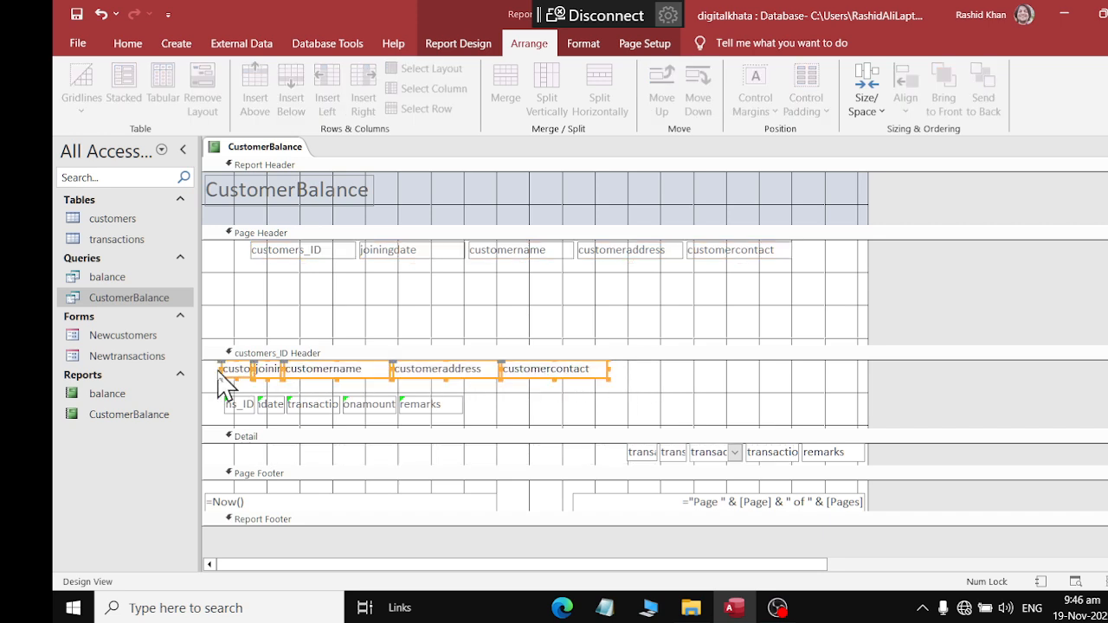
{"action": "left_click", "coordinate": [120, 102]}
{"action": "left_click", "coordinate": [172, 101]}
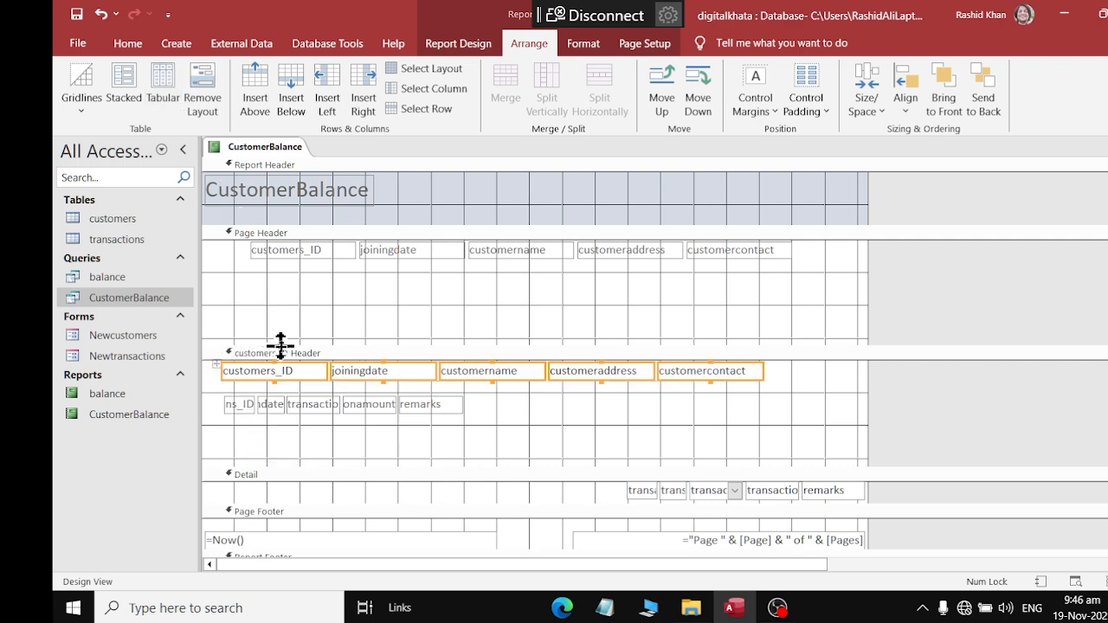
{"action": "left_click_drag", "start_coordinate": [279, 346], "coordinate": [291, 262]}
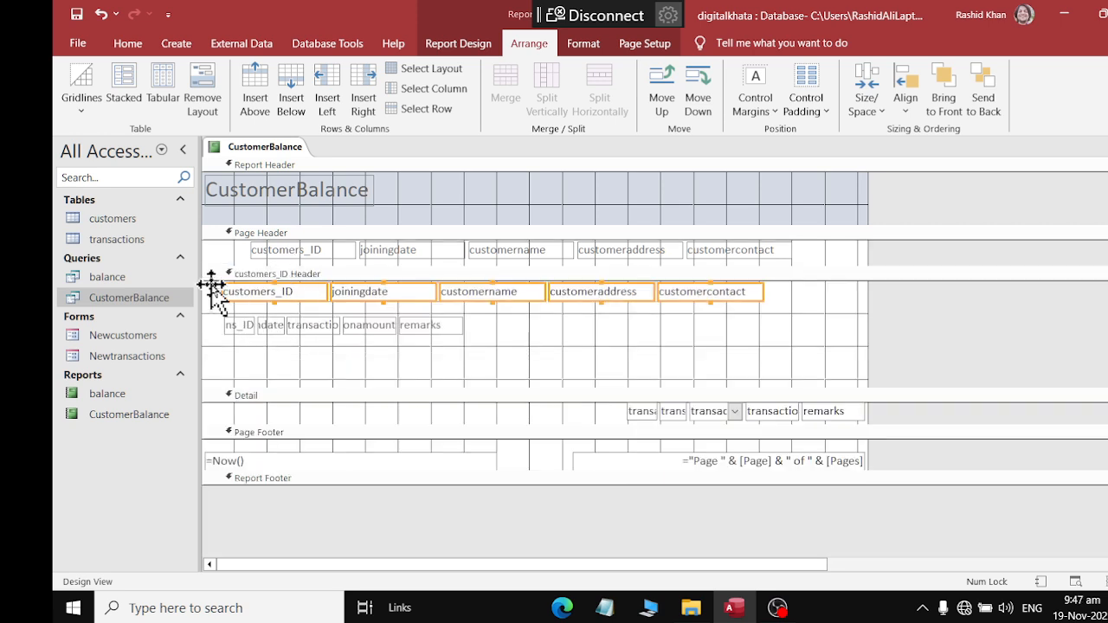
{"action": "left_click", "coordinate": [216, 287]}
{"action": "left_click", "coordinate": [240, 285]}
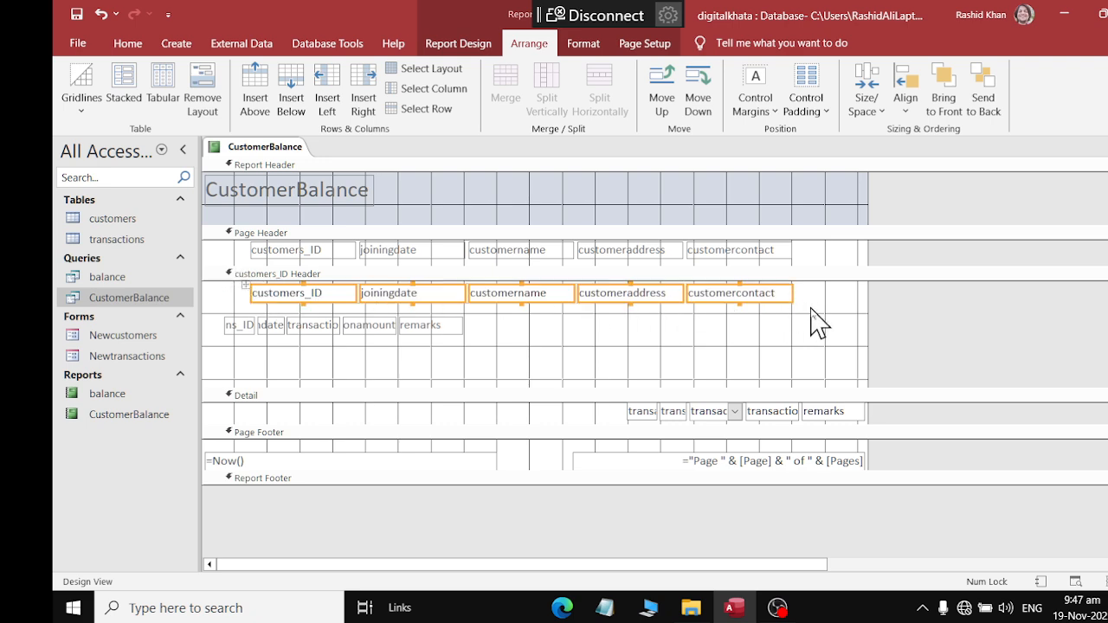
- Check the aligned customer columns in Report View and return to Design View
{"action": "right_click", "coordinate": [228, 149]}
{"action": "left_click", "coordinate": [247, 250]}
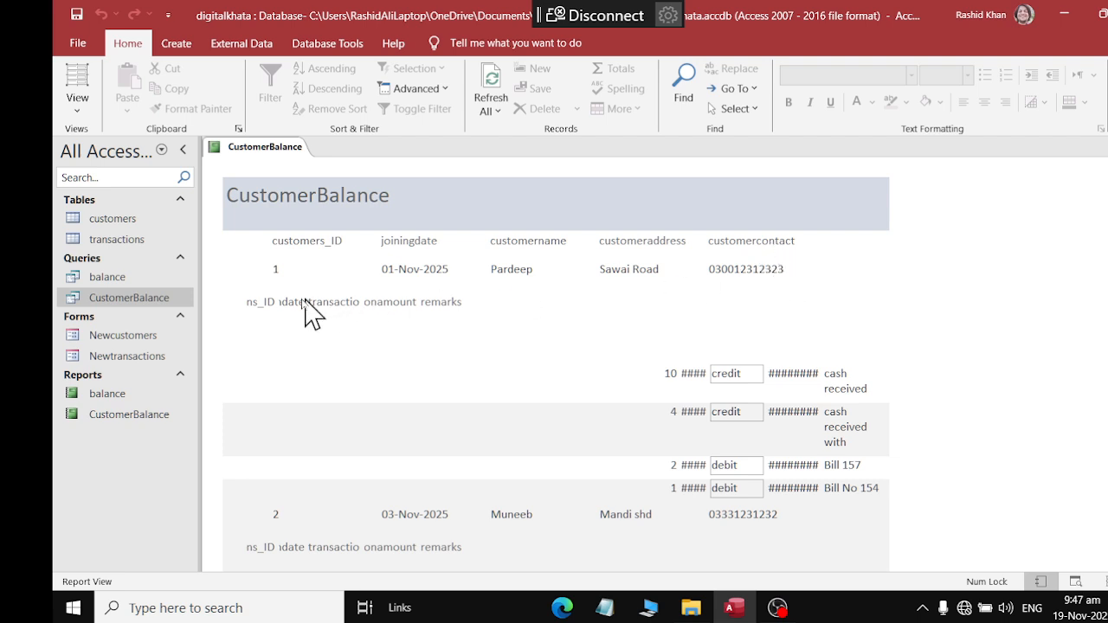
{"action": "right_click", "coordinate": [288, 151]}
{"action": "left_click", "coordinate": [318, 274]}
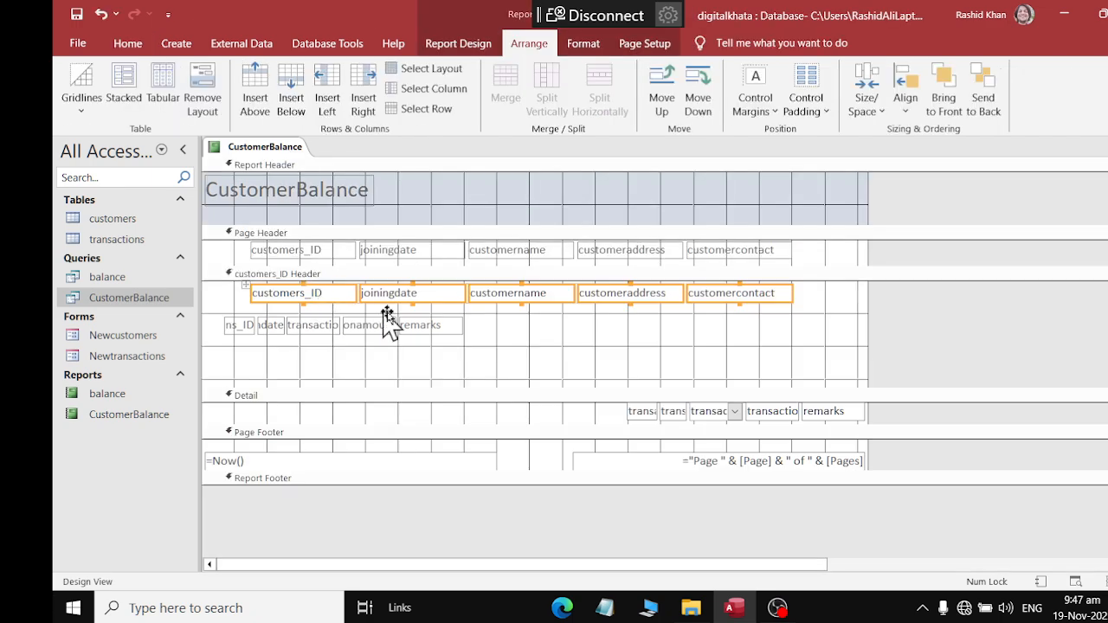
- Arrange the transaction labels in the customers_ID Header in a tabular layout and make them bold and centred
{"action": "left_click_drag", "start_coordinate": [634, 336], "coordinate": [222, 319]}
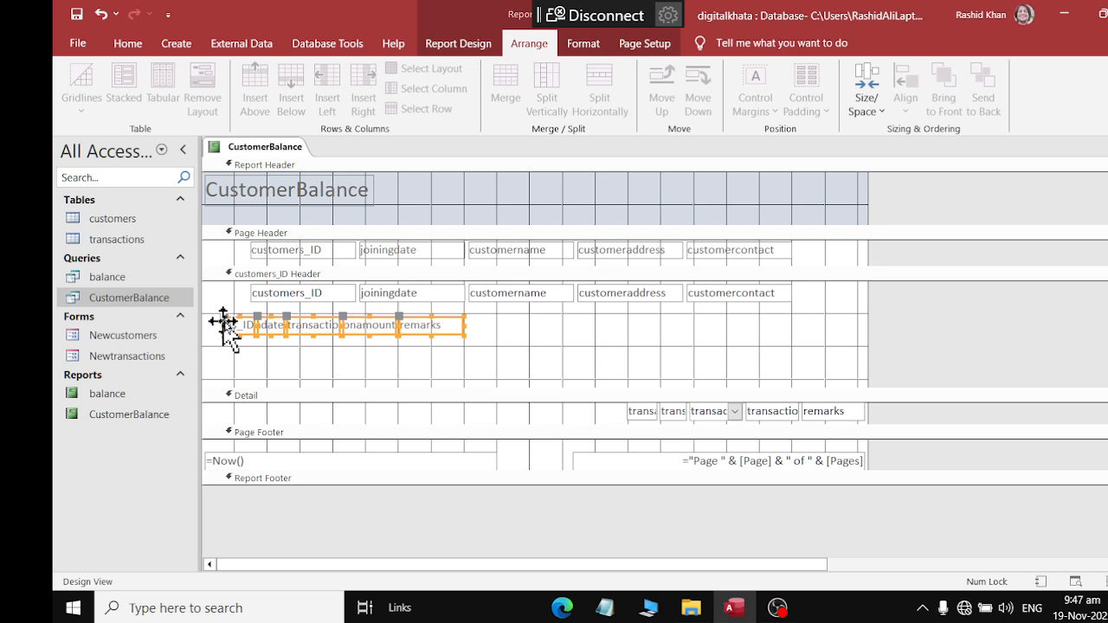
{"action": "left_click", "coordinate": [124, 91]}
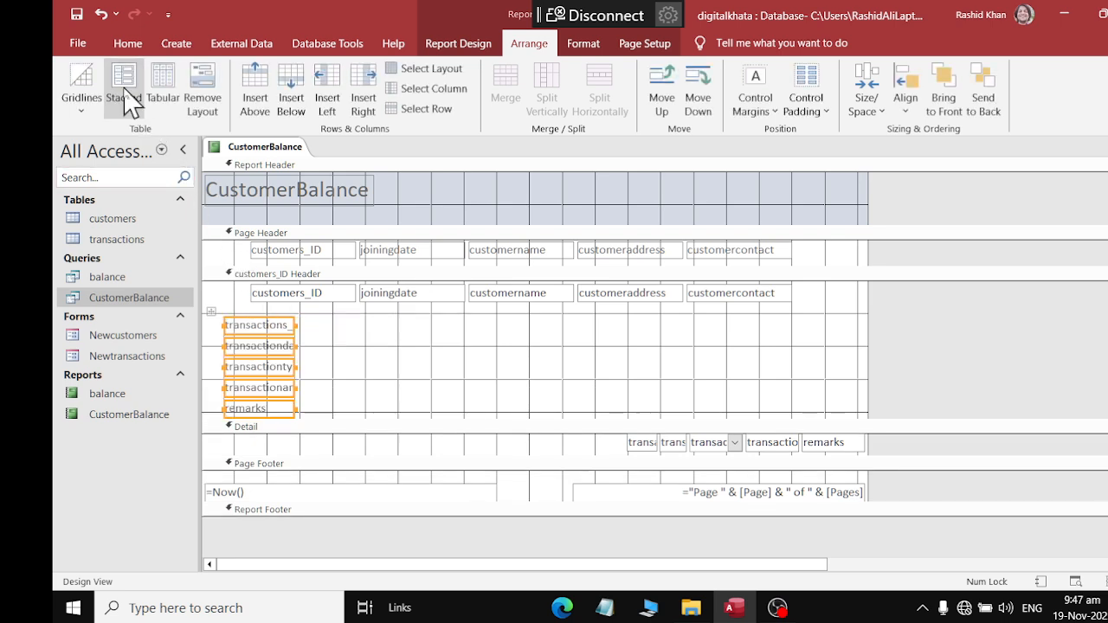
{"action": "left_click", "coordinate": [160, 97]}
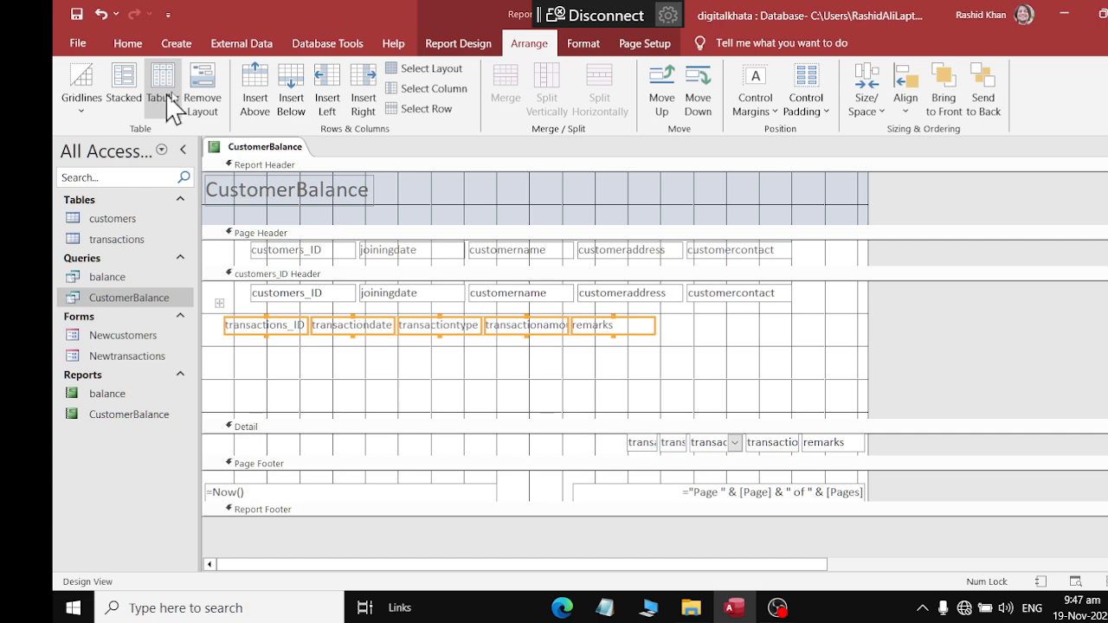
{"action": "left_click", "coordinate": [580, 44]}
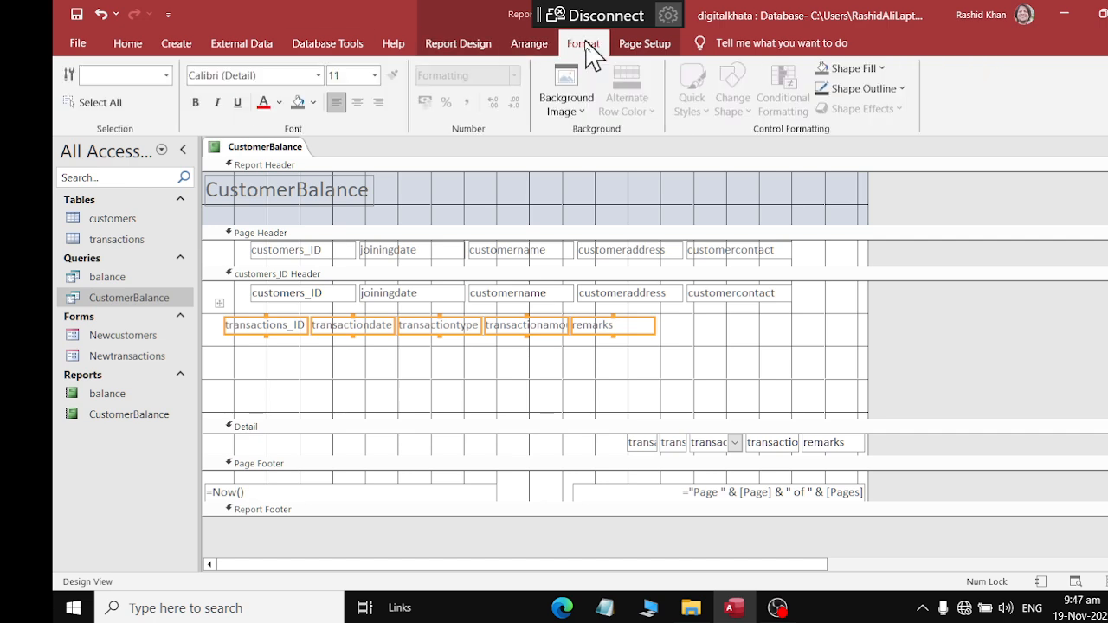
{"action": "left_click", "coordinate": [195, 103]}
{"action": "left_click", "coordinate": [357, 103]}
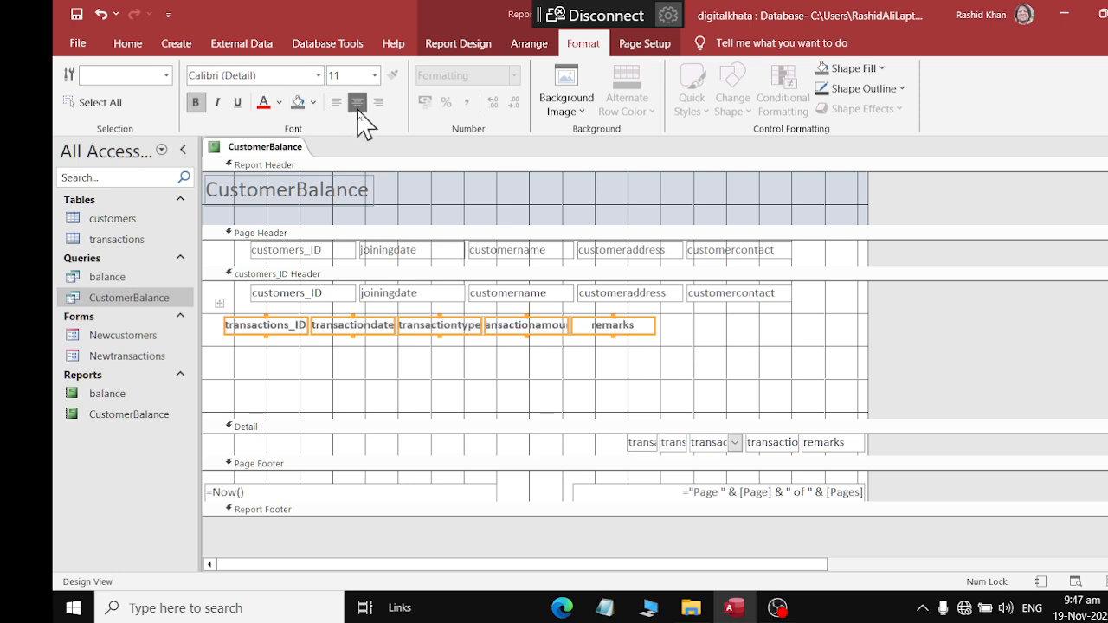
- Arrange the transaction fields in the Detail section in a stacked layout
{"action": "left_click_drag", "start_coordinate": [572, 449], "coordinate": [928, 458]}
{"action": "left_click", "coordinate": [511, 43]}
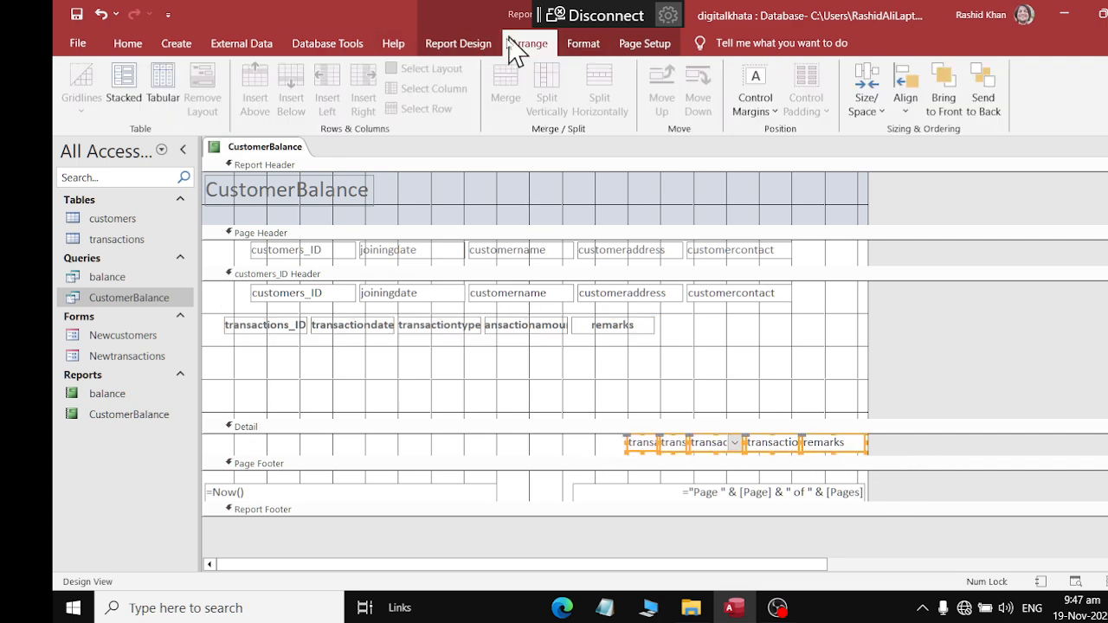
{"action": "left_click", "coordinate": [128, 101]}
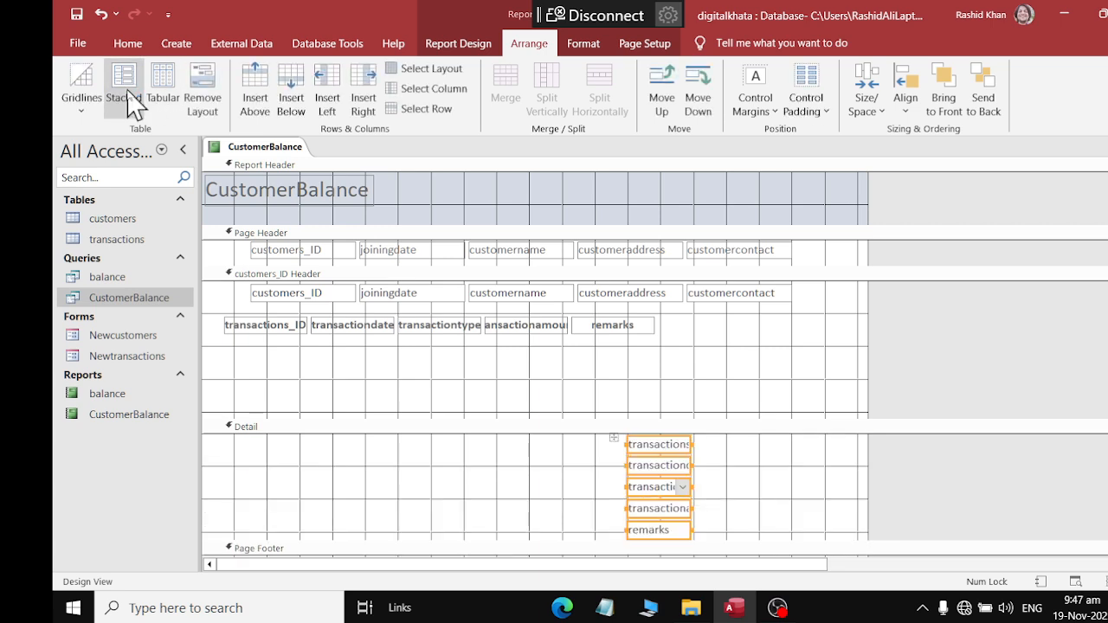
- Start the Windows Magnifier and minimize its control window
{"action": "key", "text": "super"}
{"action": "type", "text": "mag"}
{"action": "key", "text": "Return"}
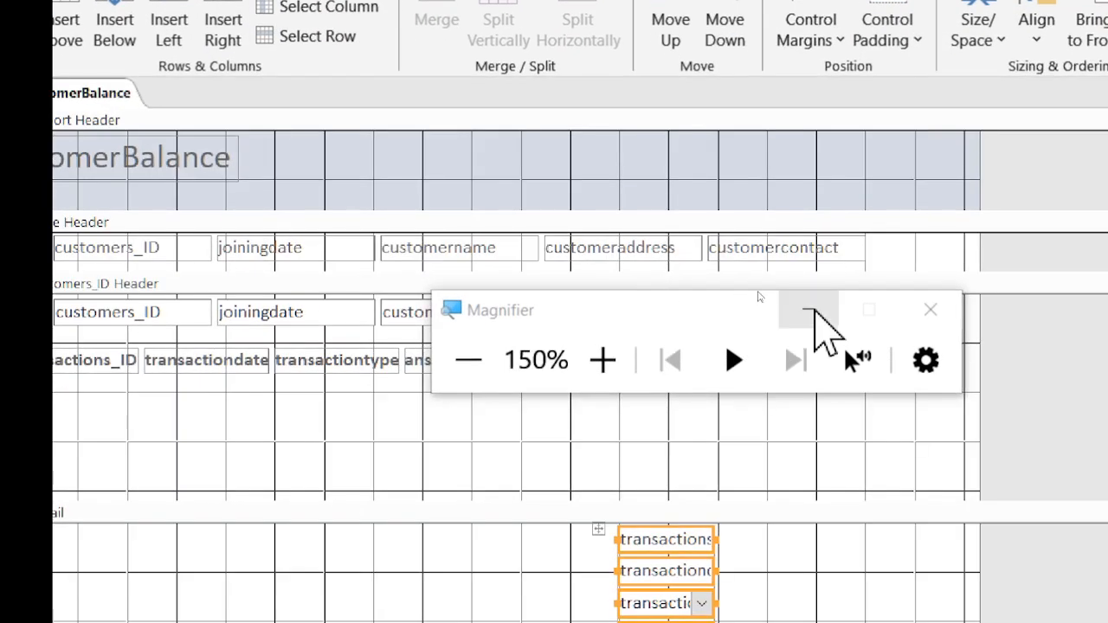
{"action": "left_click", "coordinate": [814, 310]}
- Convert the stacked transaction fields in Detail to a tabular layout and shorten the customers_ID Header to just below its labels
{"action": "left_click_drag", "start_coordinate": [906, 393], "coordinate": [138, 359]}
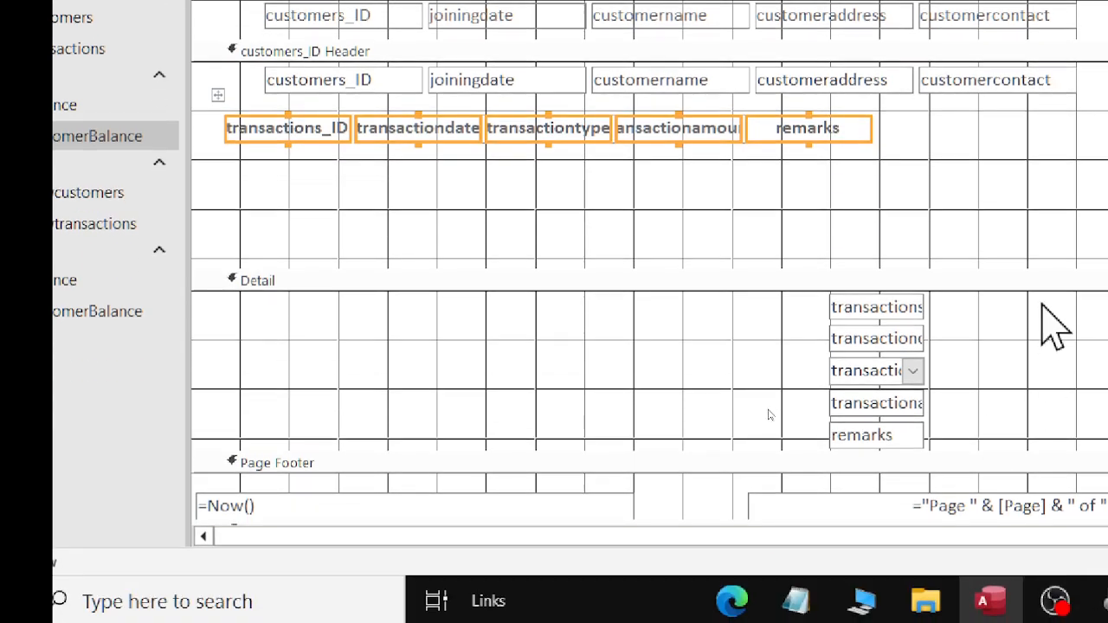
{"action": "left_click_drag", "start_coordinate": [1038, 303], "coordinate": [715, 445]}
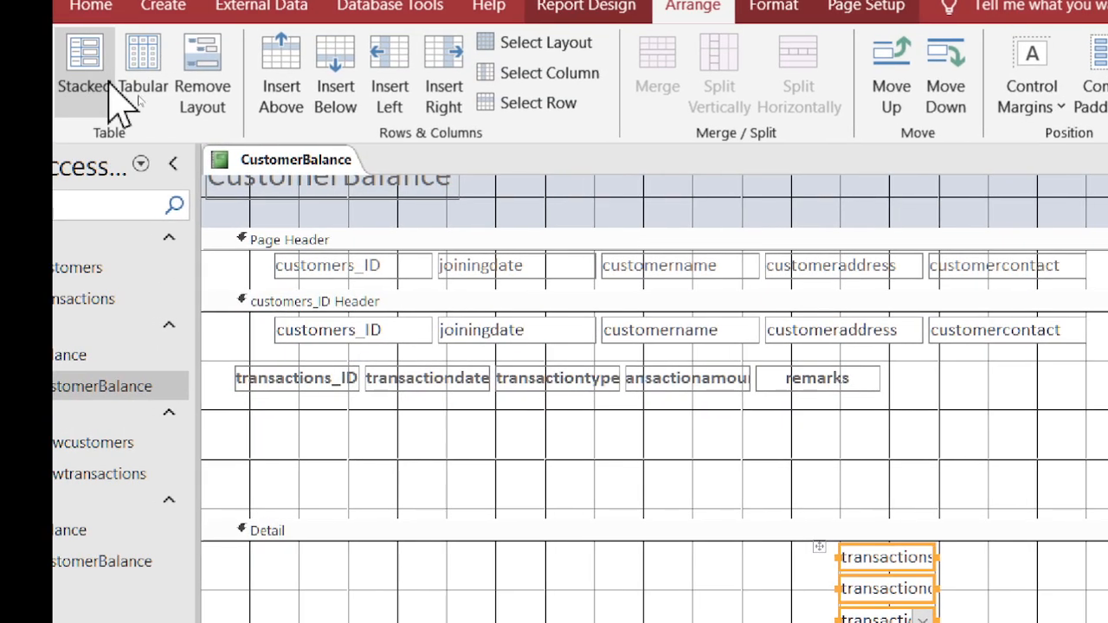
{"action": "left_click", "coordinate": [148, 86]}
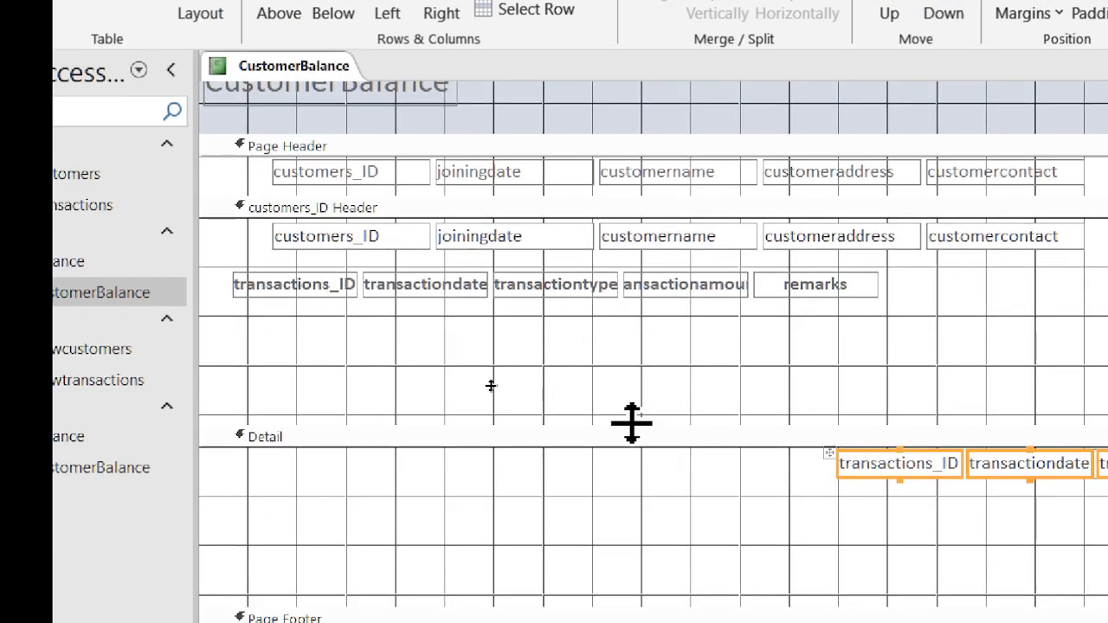
{"action": "left_click_drag", "start_coordinate": [631, 423], "coordinate": [651, 322]}
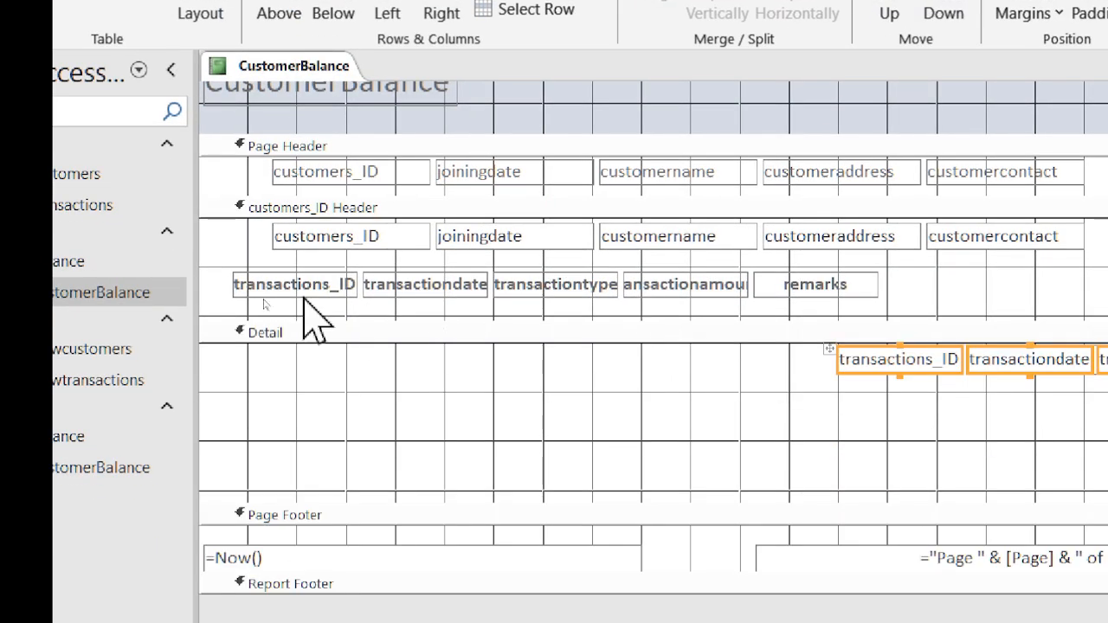
- Try to move the transaction labels in line with the customer fields above them, and undo the move
{"action": "left_click", "coordinate": [245, 282]}
{"action": "left_click", "coordinate": [223, 248]}
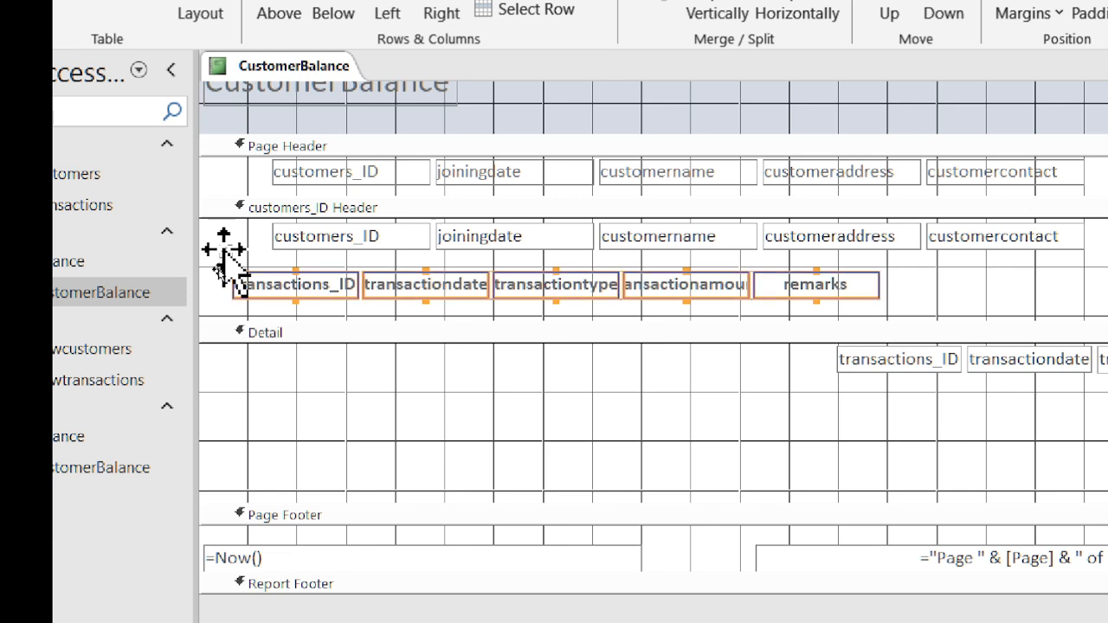
{"action": "left_click_drag", "start_coordinate": [224, 249], "coordinate": [286, 248]}
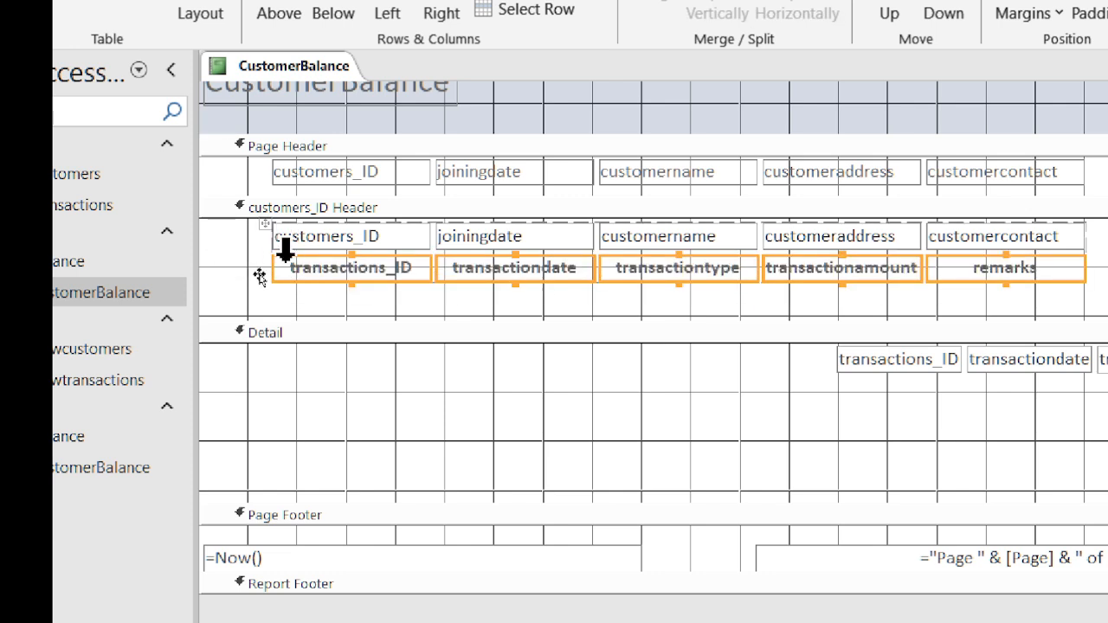
{"action": "key", "text": "ctrl+z"}
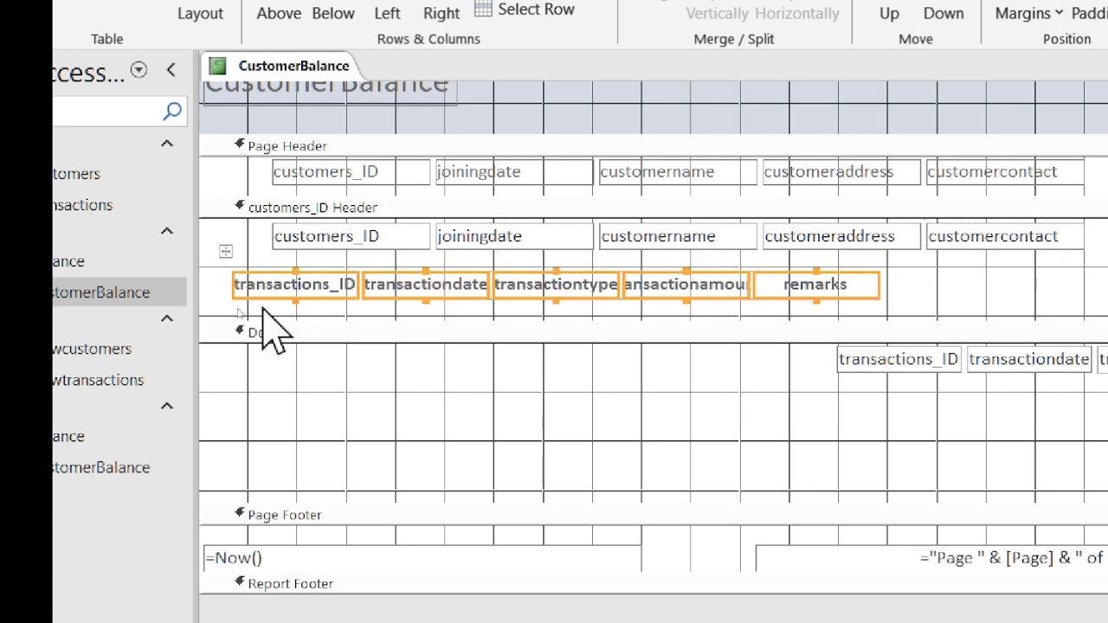
- Shift the whole row of transaction labels slightly right and down within the customers_ID Header
{"action": "left_click", "coordinate": [232, 263]}
{"action": "left_click", "coordinate": [243, 282]}
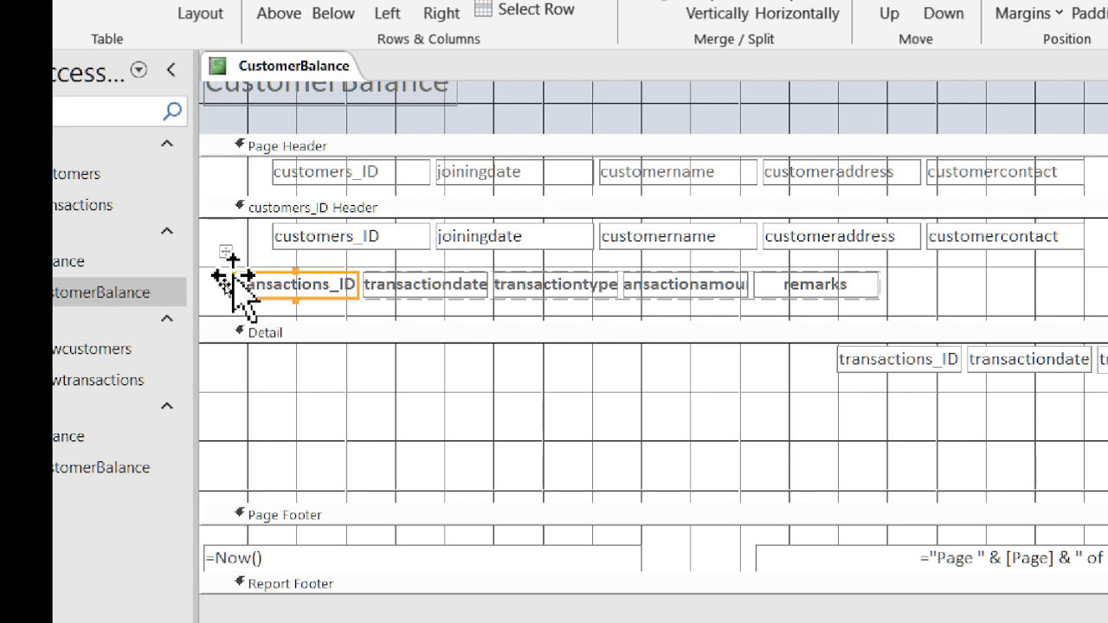
{"action": "left_click_drag", "start_coordinate": [223, 255], "coordinate": [284, 268]}
- Move the transaction fields in Detail directly under their matching labels and shorten the Detail section to fit them
{"action": "left_click", "coordinate": [817, 429]}
{"action": "left_click_drag", "start_coordinate": [722, 394], "coordinate": [1080, 346]}
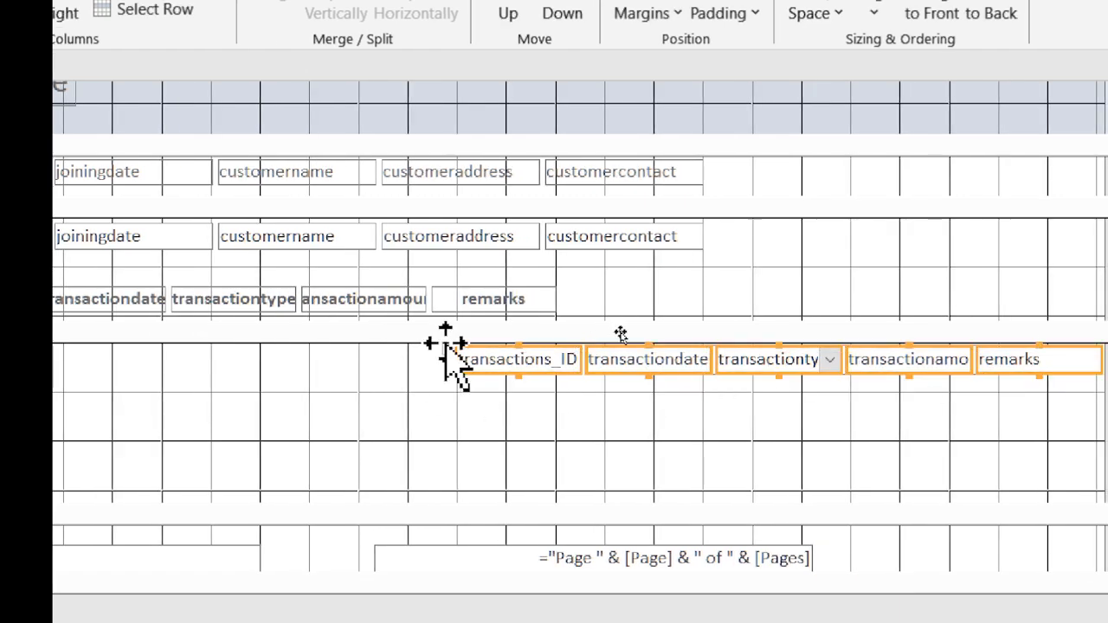
{"action": "left_click_drag", "start_coordinate": [446, 355], "coordinate": [0, 359]}
{"action": "mouse_move", "coordinate": [93, 346]}
{"action": "left_mouse_down"}
{"action": "mouse_move", "coordinate": [38, 343]}
{"action": "mouse_move", "coordinate": [88, 347]}
{"action": "mouse_move", "coordinate": [89, 357]}
{"action": "left_mouse_up"}
{"action": "left_click", "coordinate": [618, 470]}
{"action": "scroll", "coordinate": [680, 455], "scroll_direction": "down", "scroll_amount": 1}
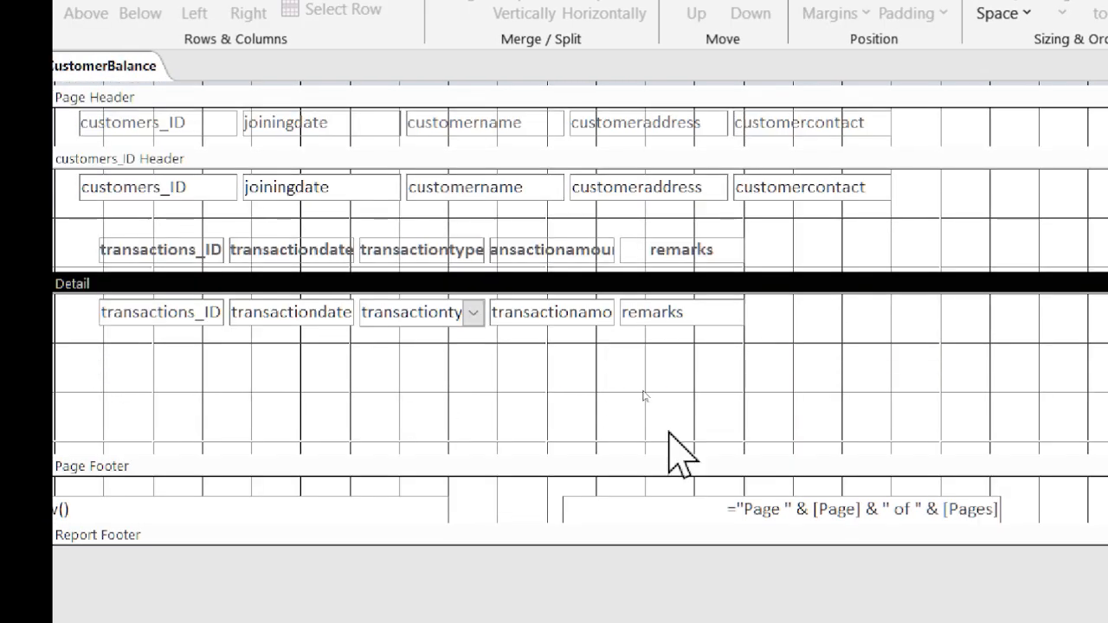
{"action": "scroll", "coordinate": [501, 259], "scroll_direction": "up", "scroll_amount": 1}
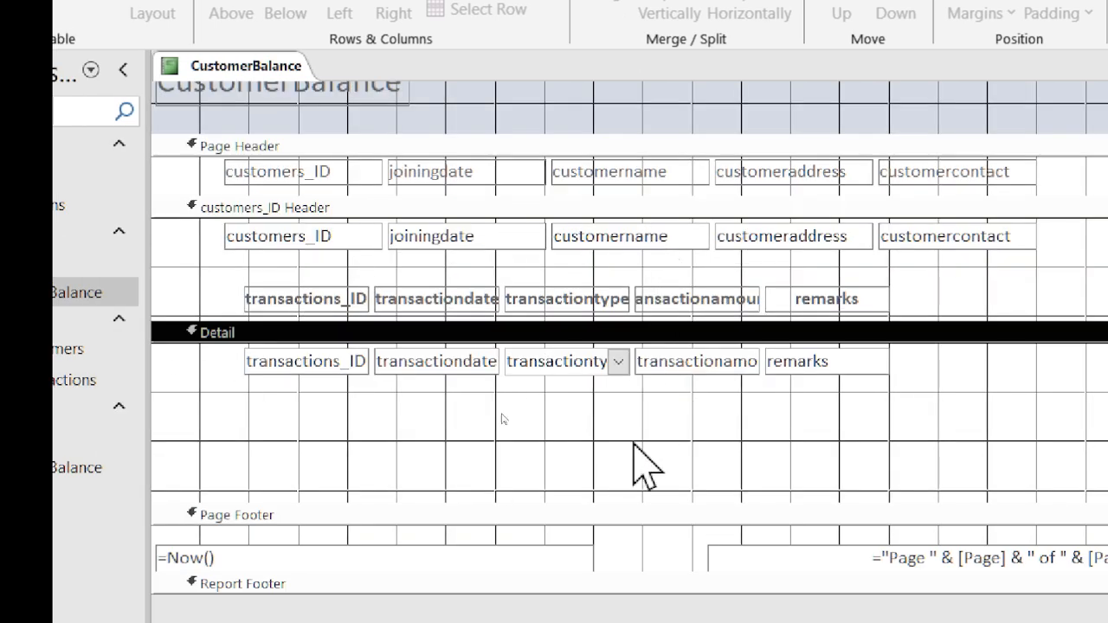
{"action": "left_click_drag", "start_coordinate": [504, 502], "coordinate": [505, 392]}
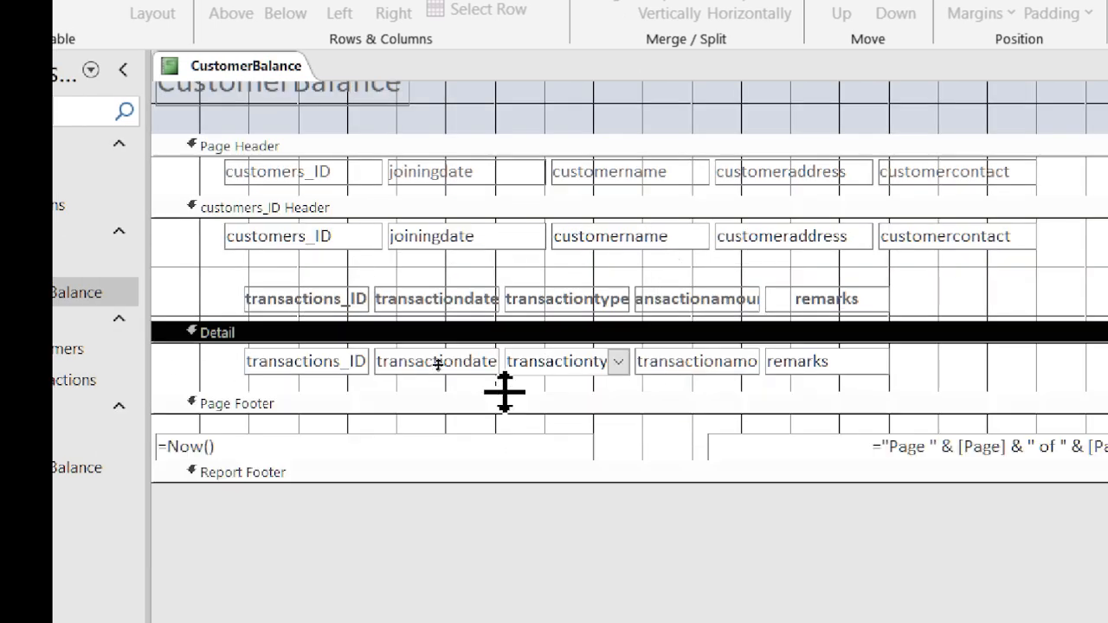
- Open the report in Report View and examine each customer's details and transactions through to the last customer
{"action": "right_click", "coordinate": [201, 70]}
{"action": "left_click", "coordinate": [225, 179]}
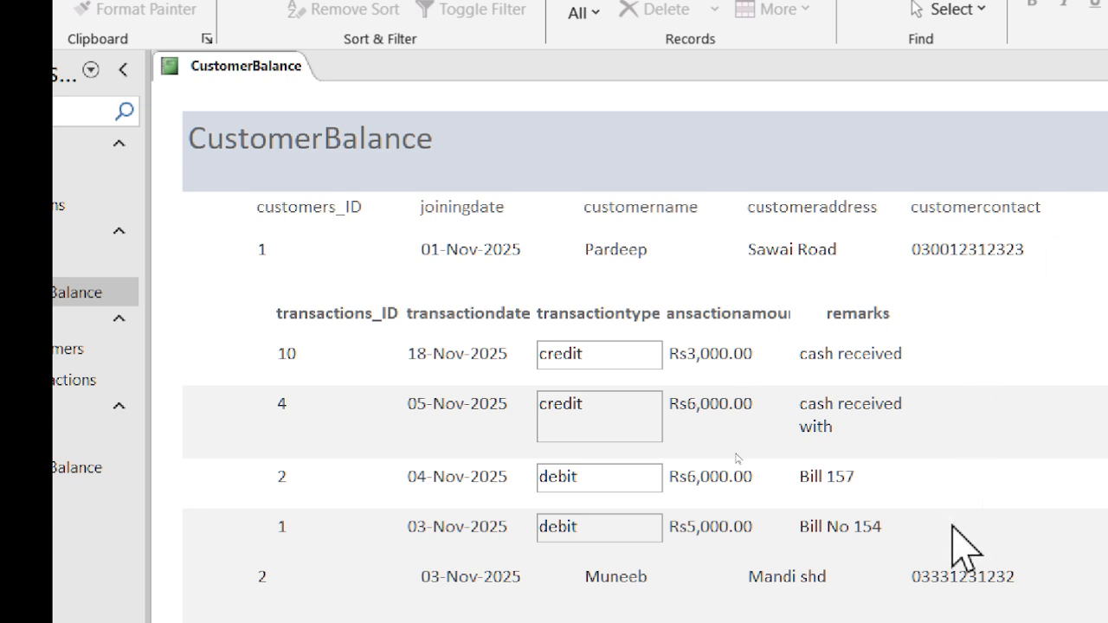
{"action": "scroll", "coordinate": [949, 526], "scroll_direction": "down", "scroll_amount": 5}
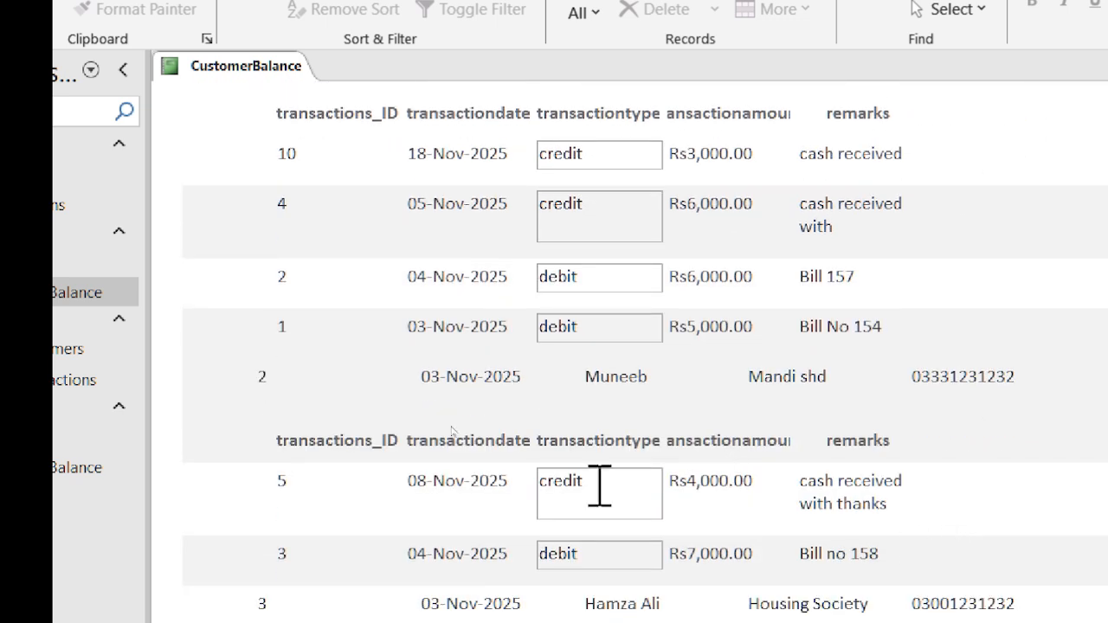
{"action": "scroll", "coordinate": [911, 461], "scroll_direction": "down", "scroll_amount": 3}
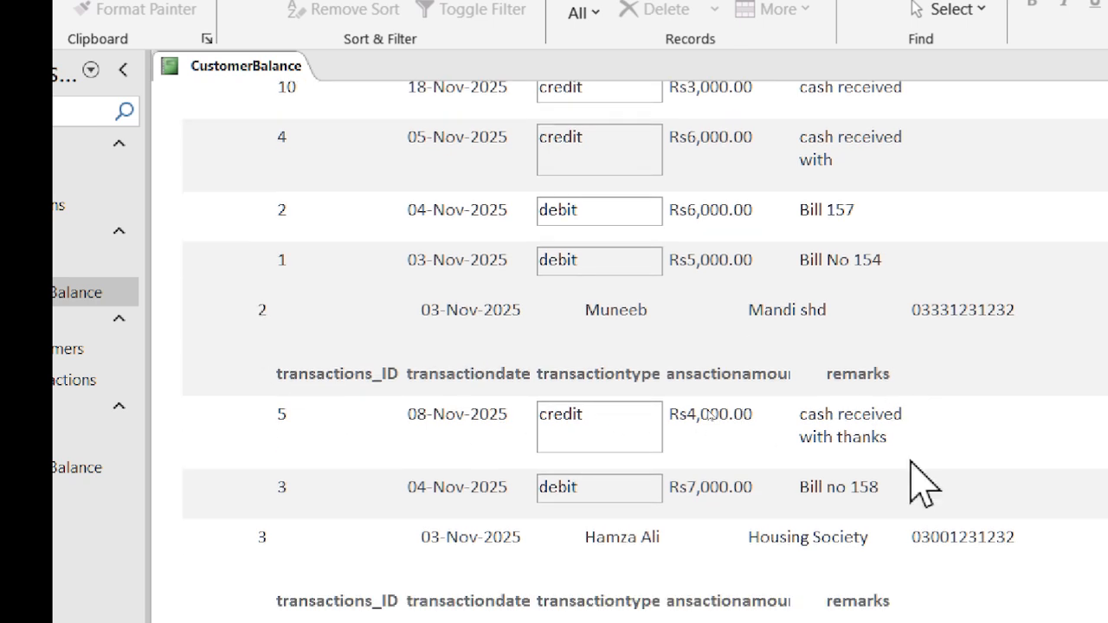
{"action": "scroll", "coordinate": [913, 472], "scroll_direction": "up", "scroll_amount": 8}
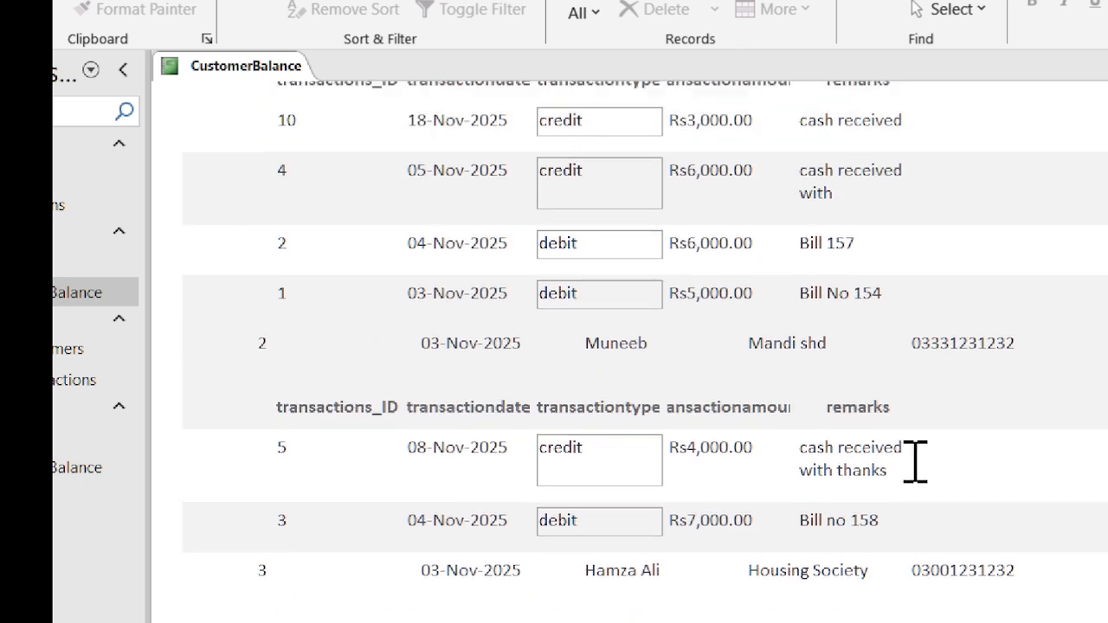
{"action": "scroll", "coordinate": [913, 476], "scroll_direction": "down", "scroll_amount": 5}
{"action": "scroll", "coordinate": [922, 485], "scroll_direction": "down", "scroll_amount": 11}
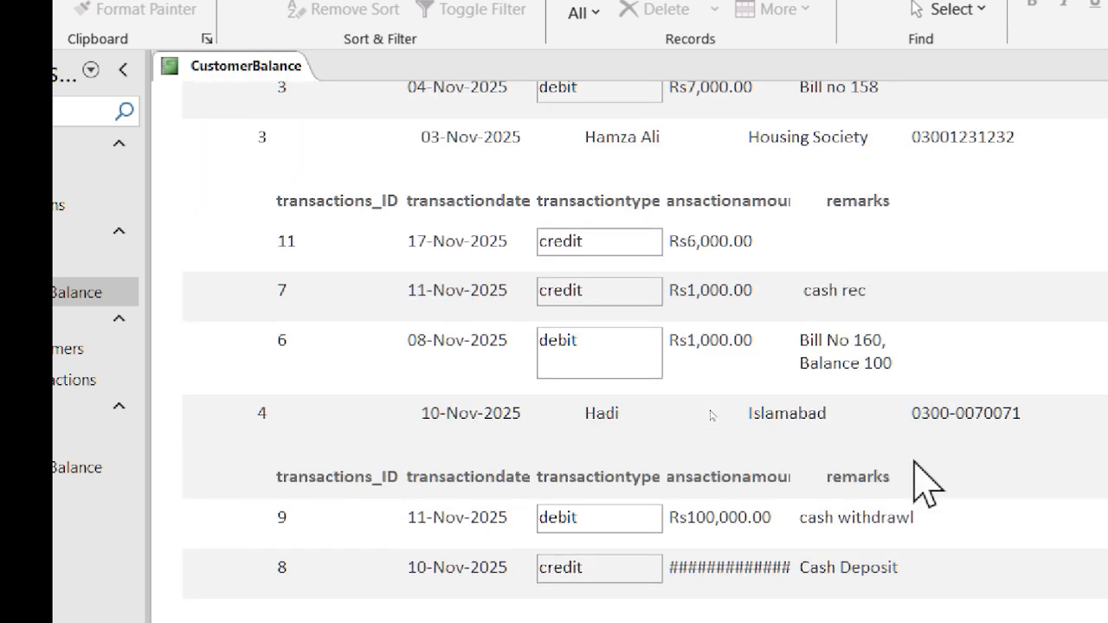
- Return to the top of the CustomerBalance report and switch it to Design View
{"action": "scroll", "coordinate": [922, 472], "scroll_direction": "up", "scroll_amount": 15}
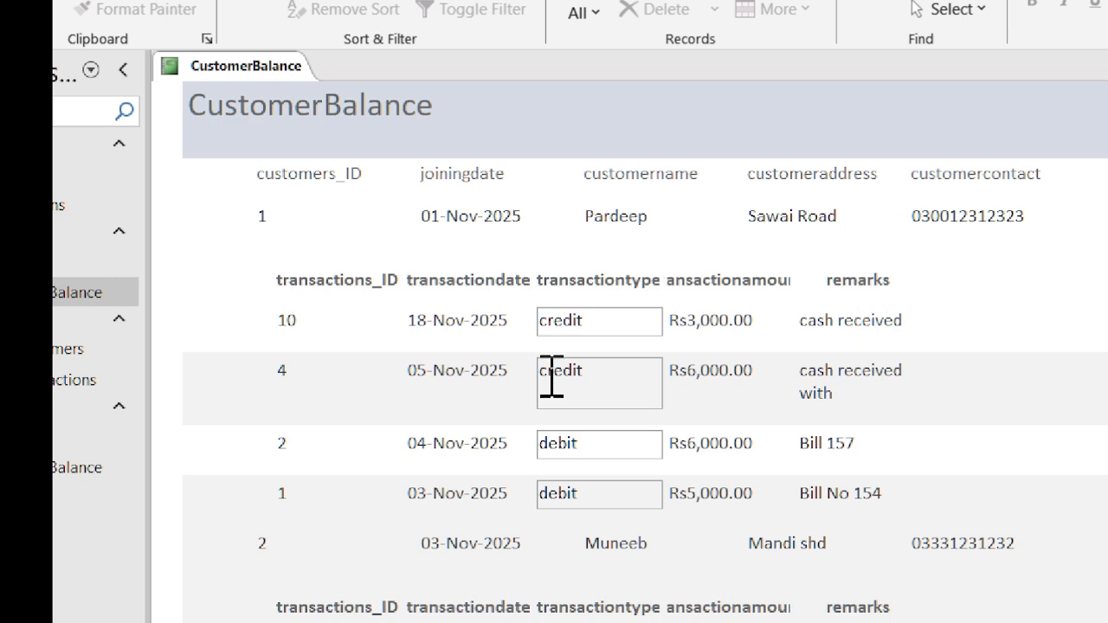
{"action": "right_click", "coordinate": [228, 67]}
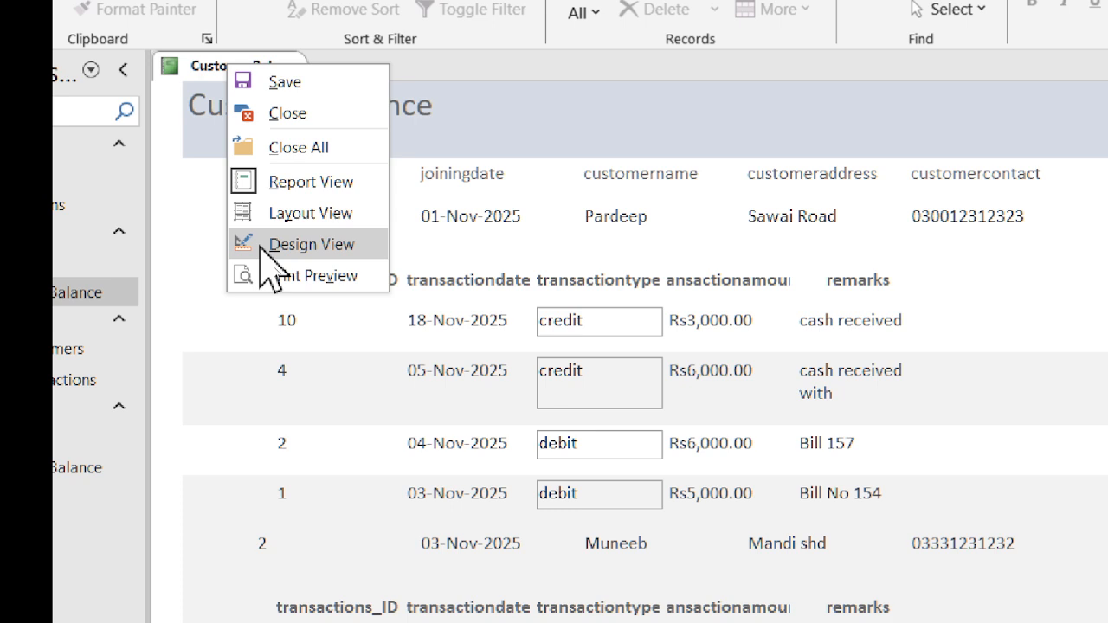
{"action": "left_click", "coordinate": [745, 157]}
{"action": "left_click", "coordinate": [336, 241]}
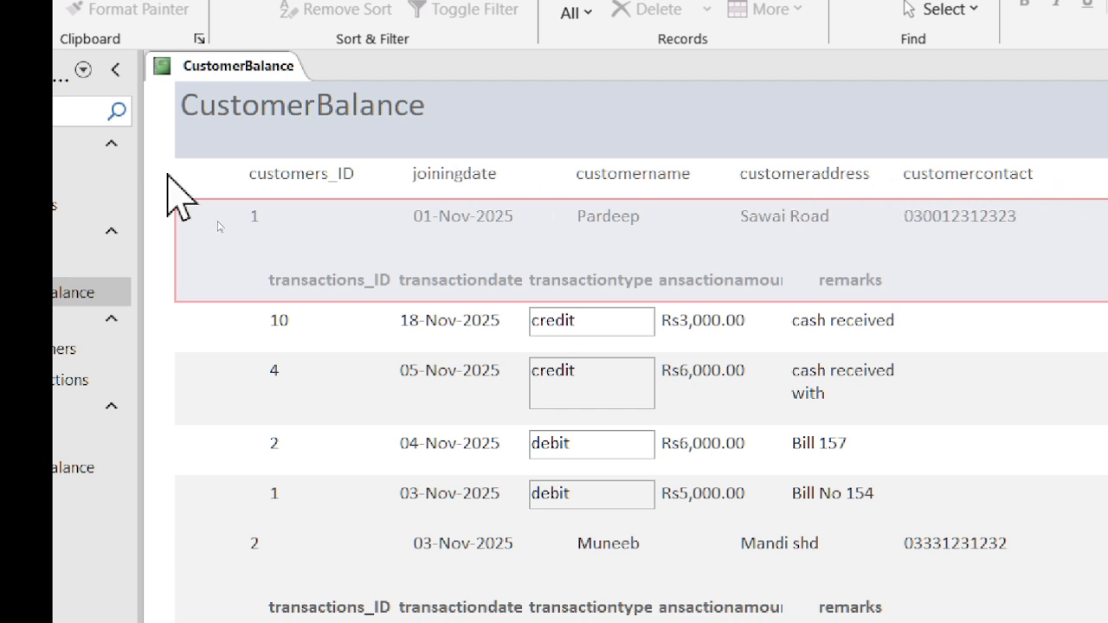
{"action": "right_click", "coordinate": [195, 71]}
{"action": "left_click", "coordinate": [243, 216]}
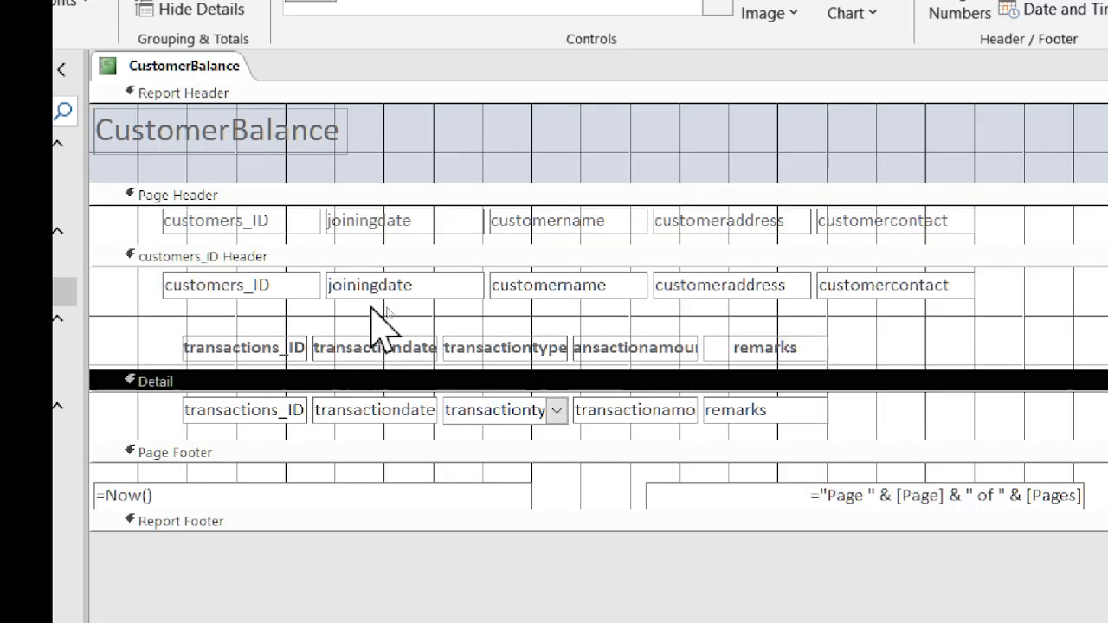
- Change the customers_ID label in the Page Header to "Customer#"
{"action": "left_click", "coordinate": [226, 222]}
{"action": "double_click", "coordinate": [237, 221]}
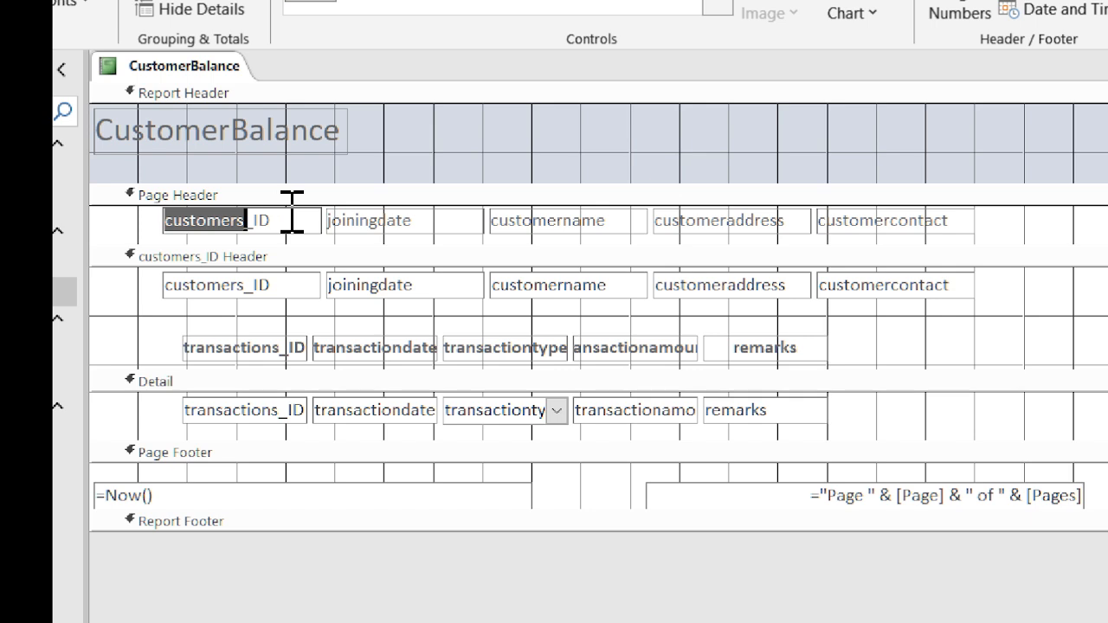
{"action": "left_click_drag", "start_coordinate": [292, 215], "coordinate": [158, 215]}
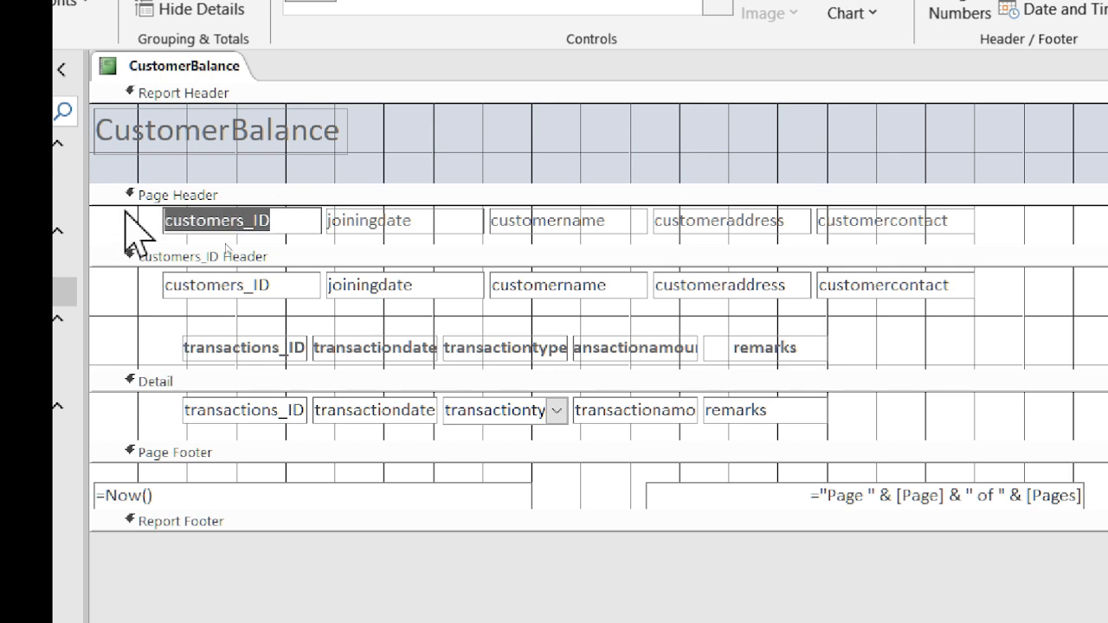
{"action": "type", "text": "C"}
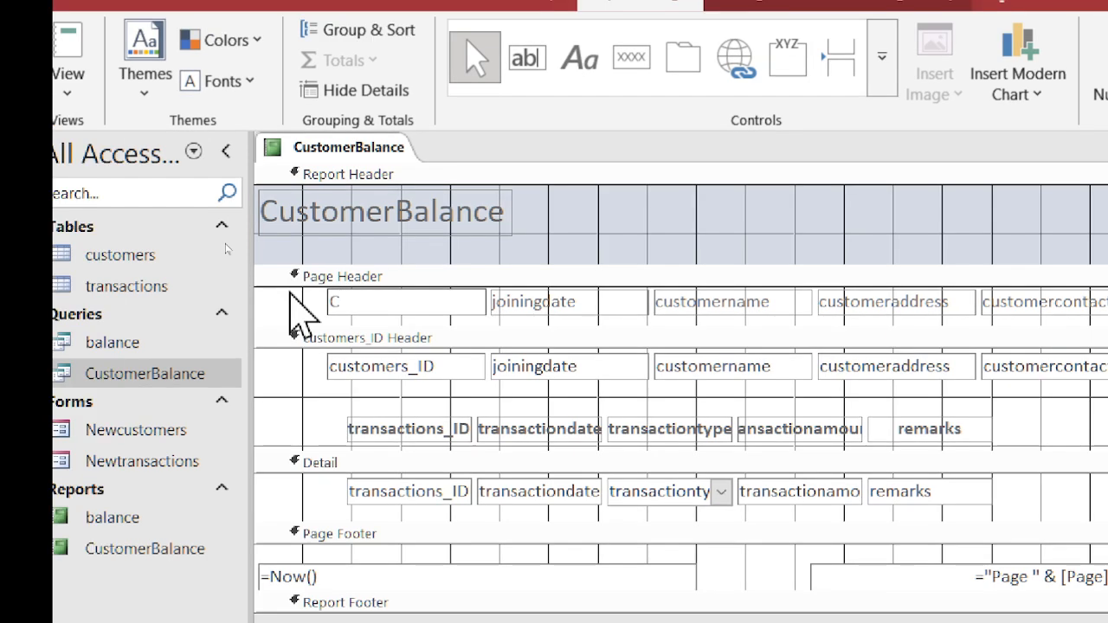
{"action": "type", "text": "#"}
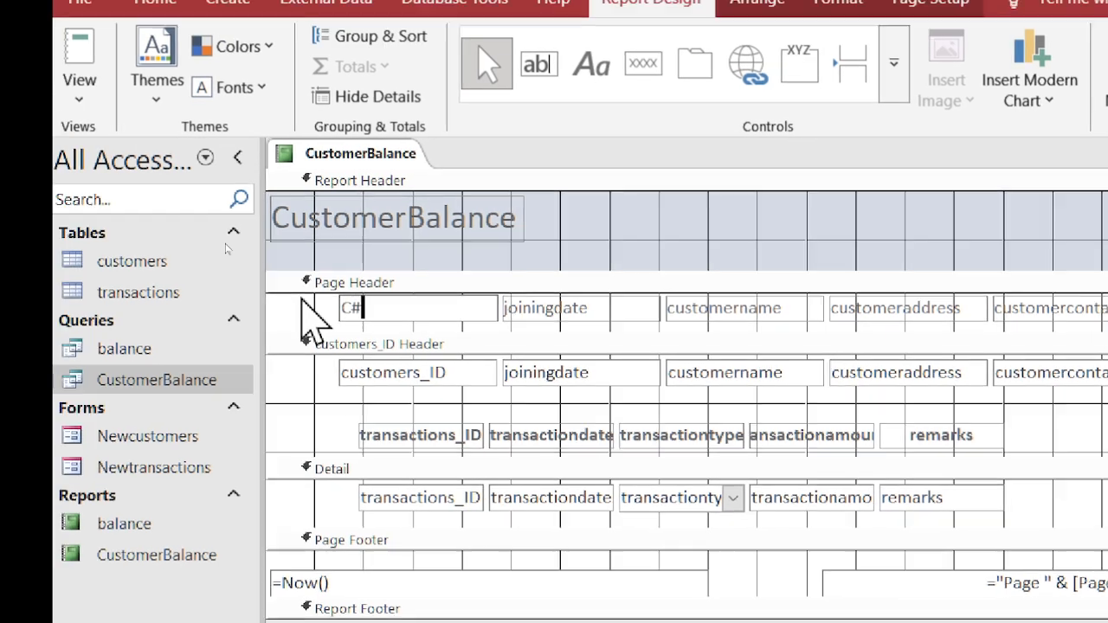
{"action": "key", "text": "BackSpace"}
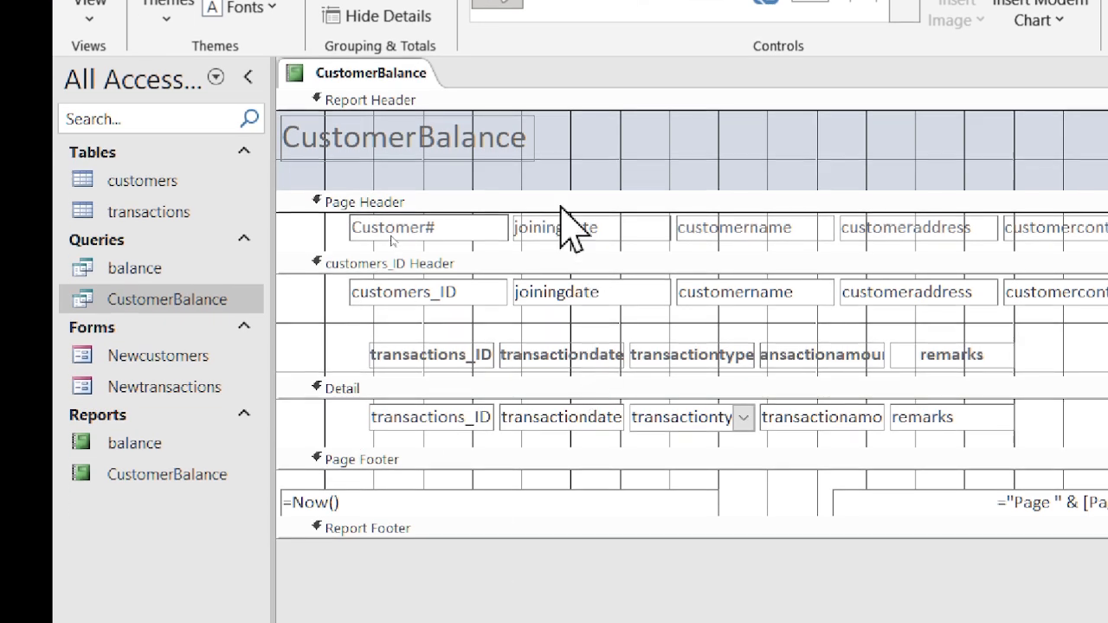
- Change the joiningdate label in the Page Header to "Join Date"
{"action": "left_click", "coordinate": [549, 372]}
{"action": "left_click", "coordinate": [569, 315]}
{"action": "double_click", "coordinate": [575, 227]}
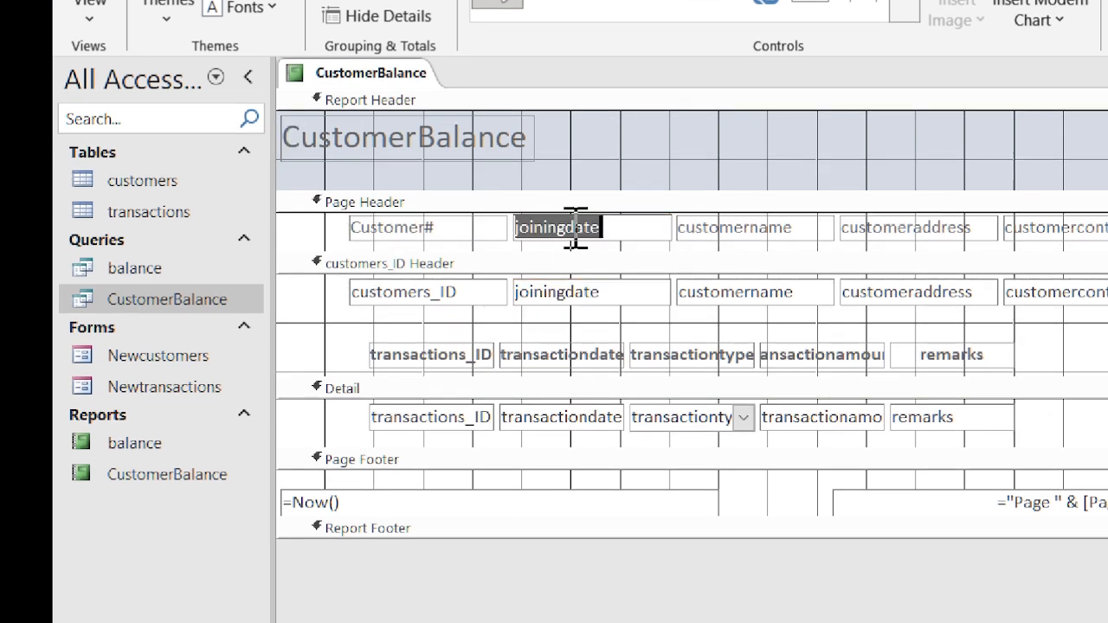
{"action": "key", "text": "BackSpace"}
{"action": "type", "text": "Joi"}
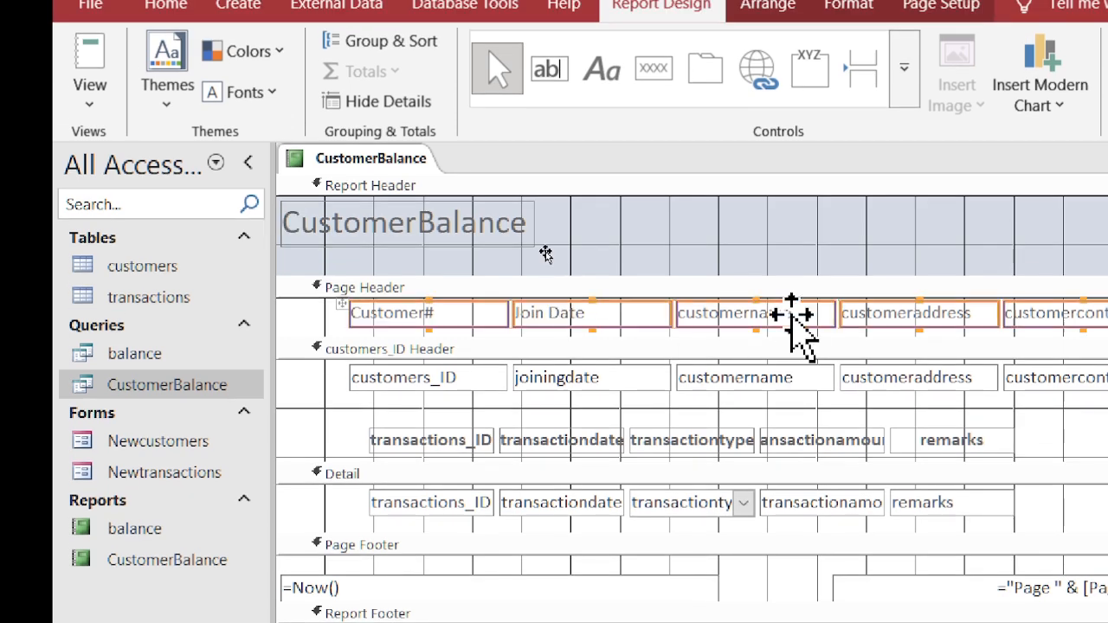
- Change the customername label in the Page Header to "Full Name"
{"action": "left_click", "coordinate": [764, 313]}
{"action": "double_click", "coordinate": [764, 313]}
{"action": "type", "text": "Full Nmae"}
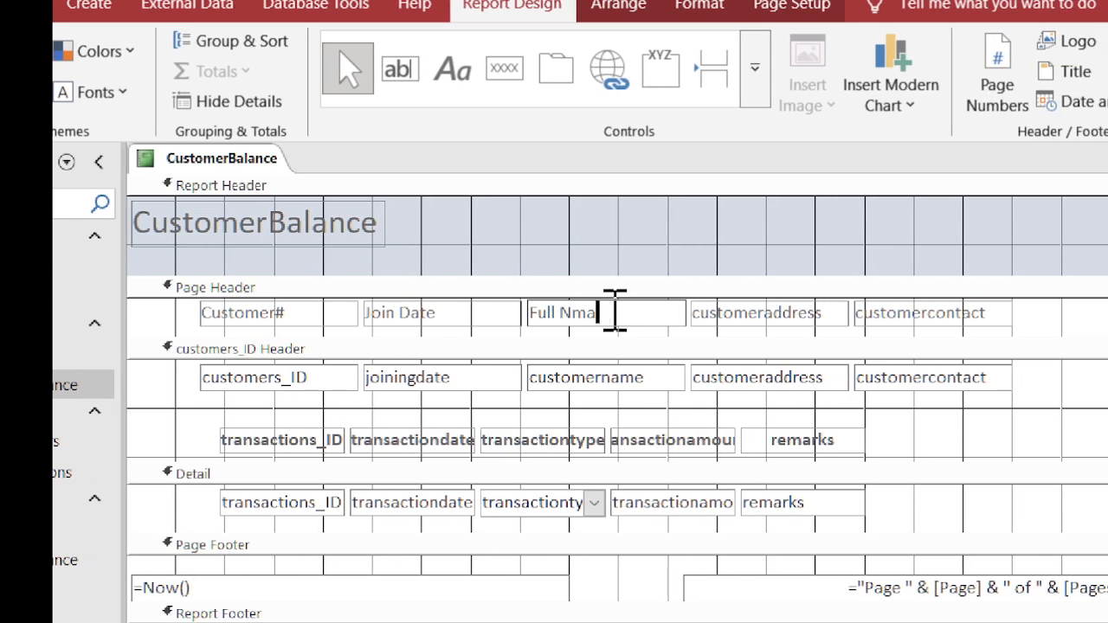
{"action": "key", "text": "BackSpace"}
{"action": "key", "text": "BackSpace"}
{"action": "key", "text": "BackSpace"}
{"action": "type", "text": "ame"}
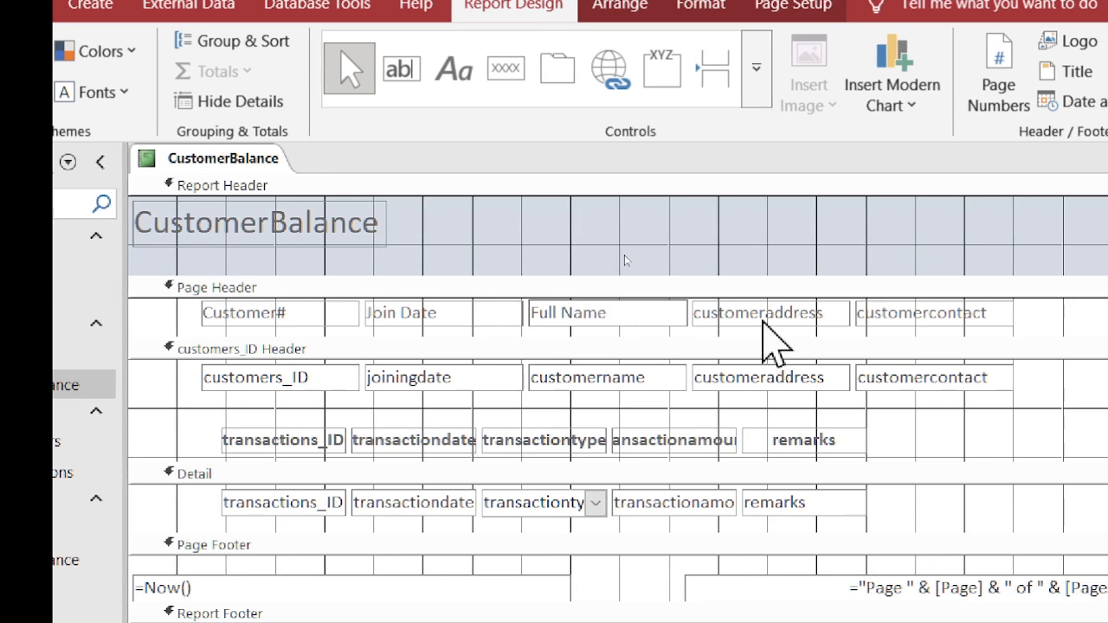
- Change the customeraddress label in the Page Header to "Address"
{"action": "left_click", "coordinate": [773, 313]}
{"action": "double_click", "coordinate": [773, 313]}
{"action": "type", "text": "Add"}
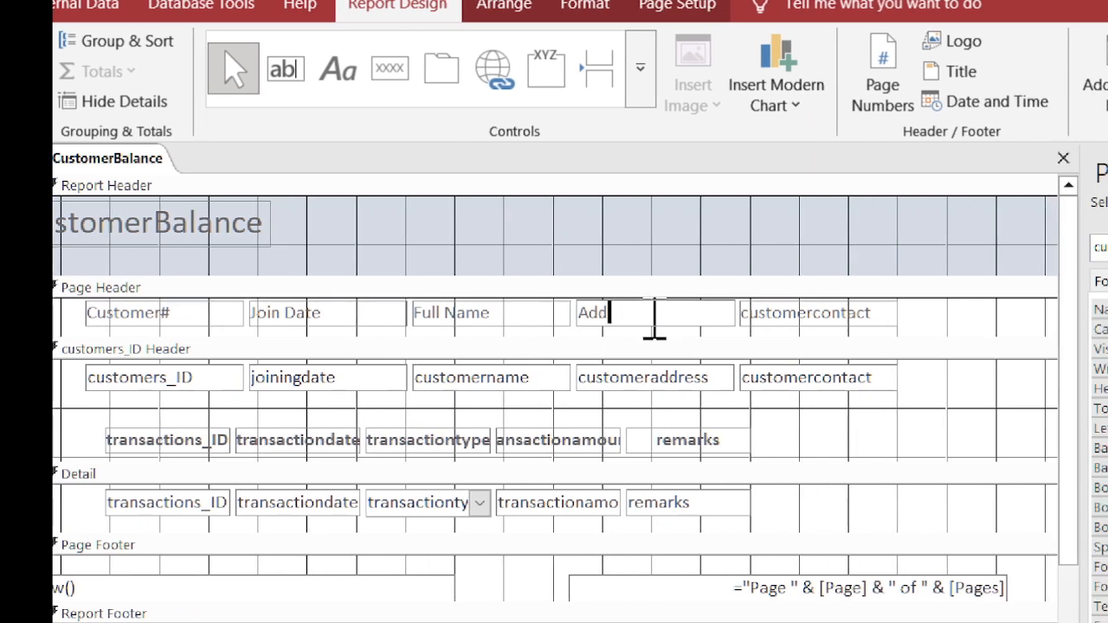
{"action": "type", "text": "ress"}
- Change the customercontact label in the Page Header to "Contact"
{"action": "left_click", "coordinate": [817, 311]}
{"action": "double_click", "coordinate": [826, 325]}
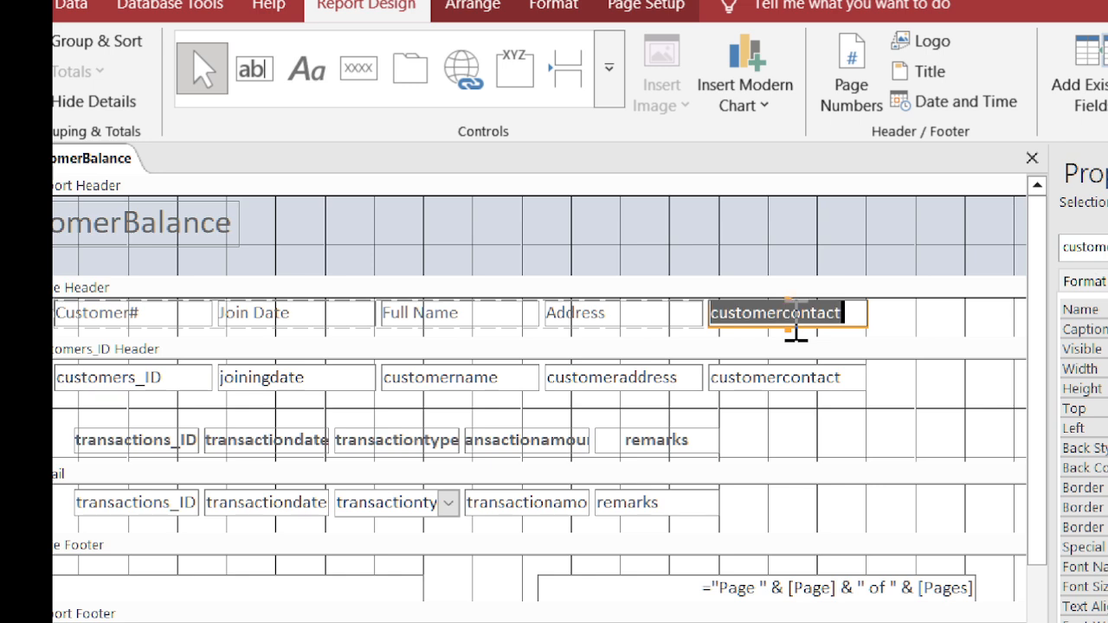
{"action": "type", "text": "Conta"}
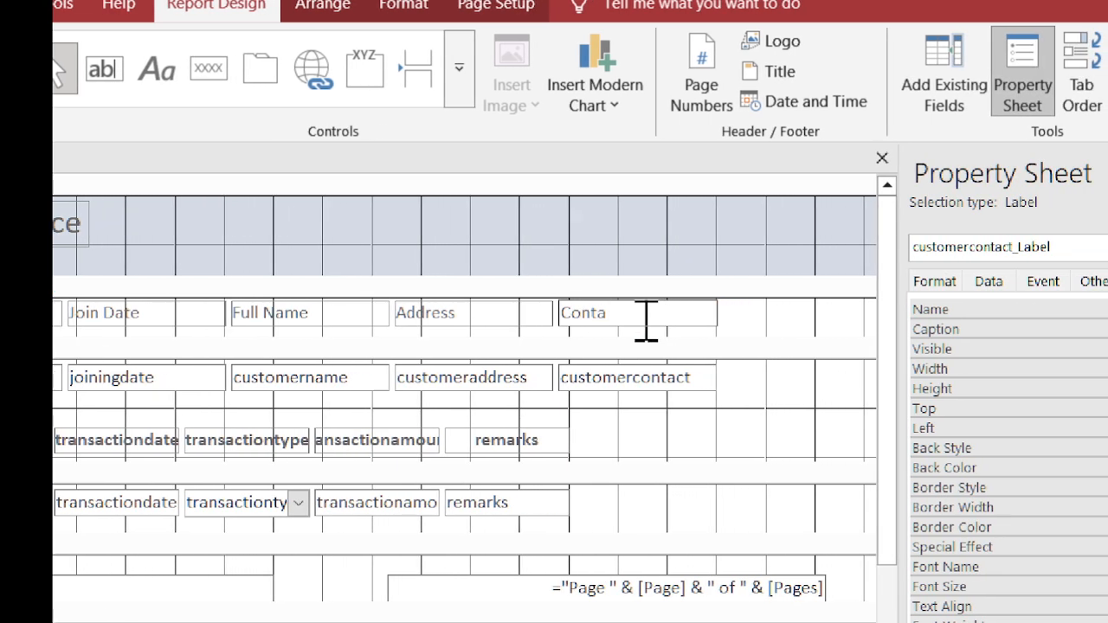
{"action": "type", "text": "ct"}
{"action": "key", "text": "Return"}
{"action": "left_click", "coordinate": [661, 342]}
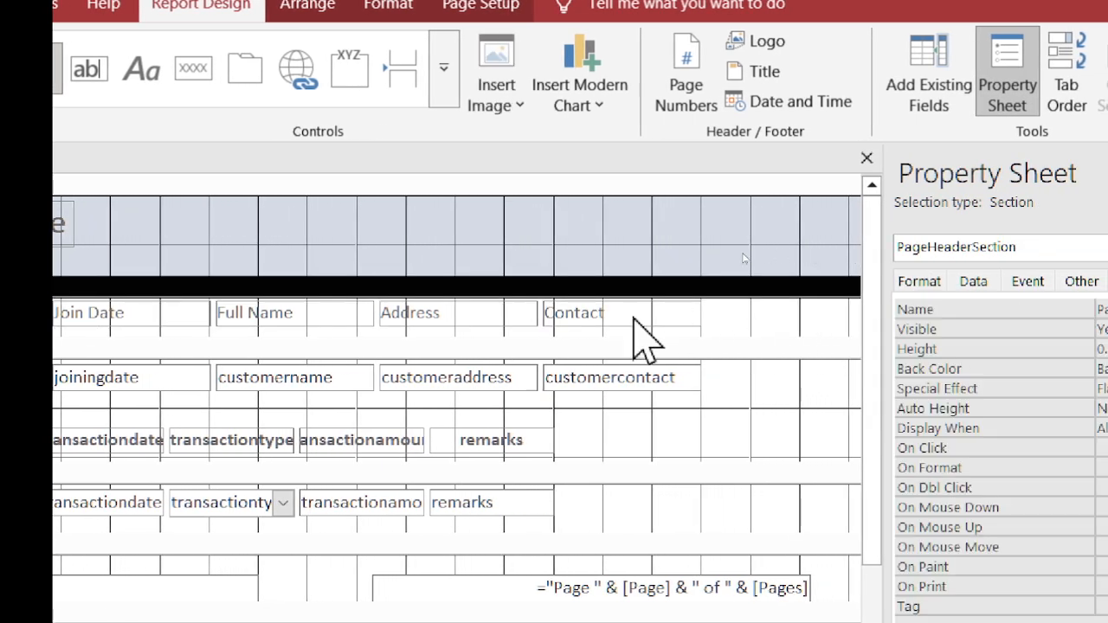
- Centre the text of all five Page Header labels and make it bold
{"action": "left_click", "coordinate": [834, 326]}
{"action": "left_click_drag", "start_coordinate": [782, 313], "coordinate": [271, 323]}
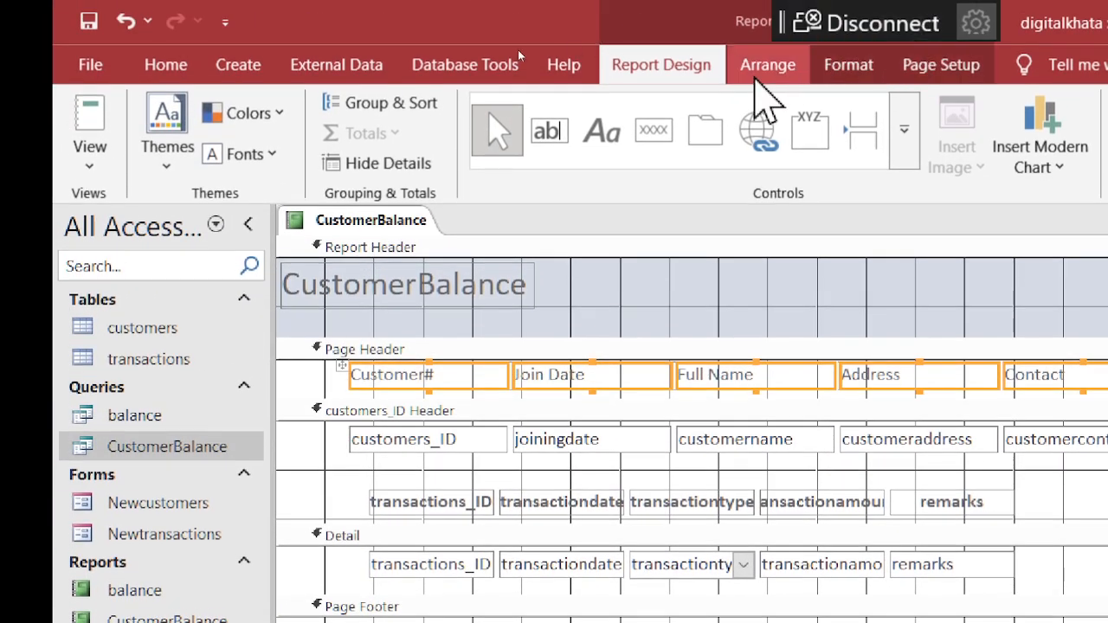
{"action": "left_click", "coordinate": [751, 74]}
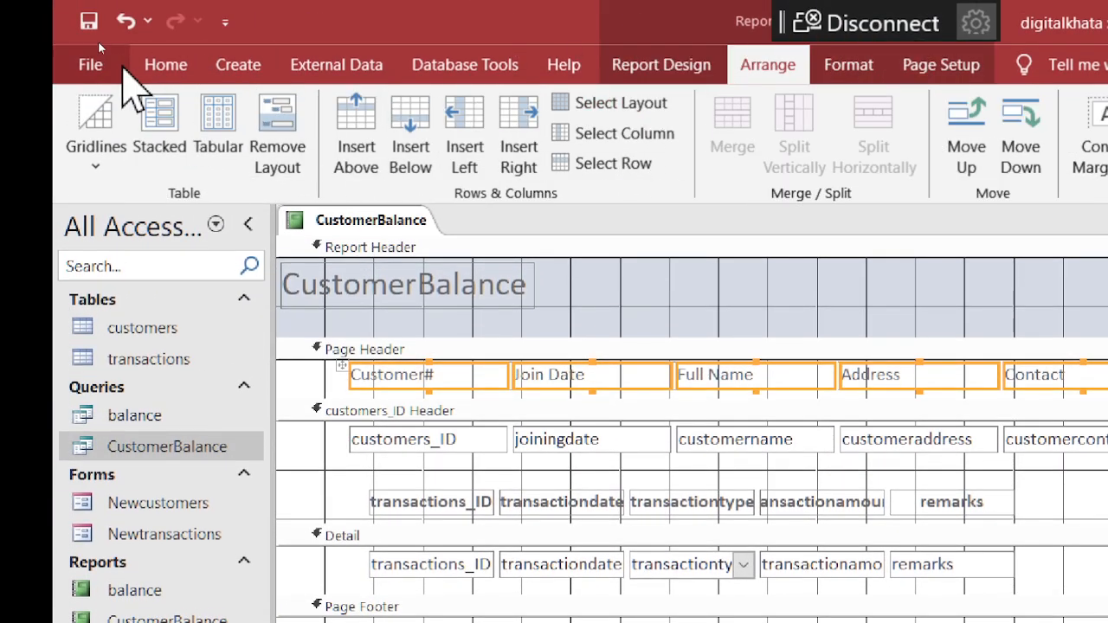
{"action": "left_click", "coordinate": [165, 65]}
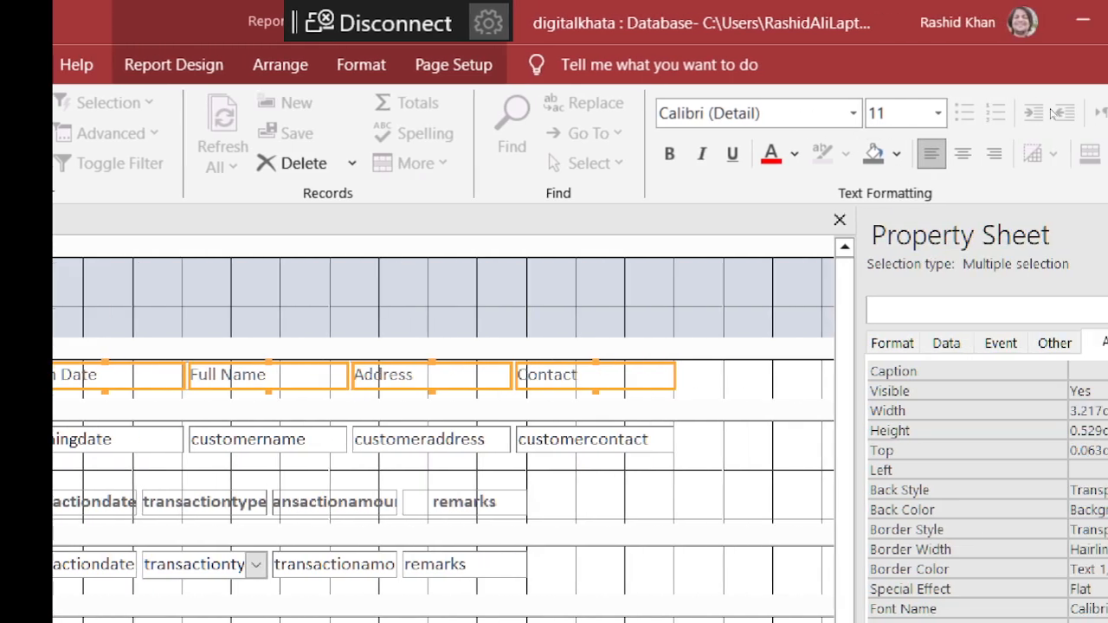
{"action": "left_click", "coordinate": [962, 154]}
{"action": "left_click", "coordinate": [669, 153]}
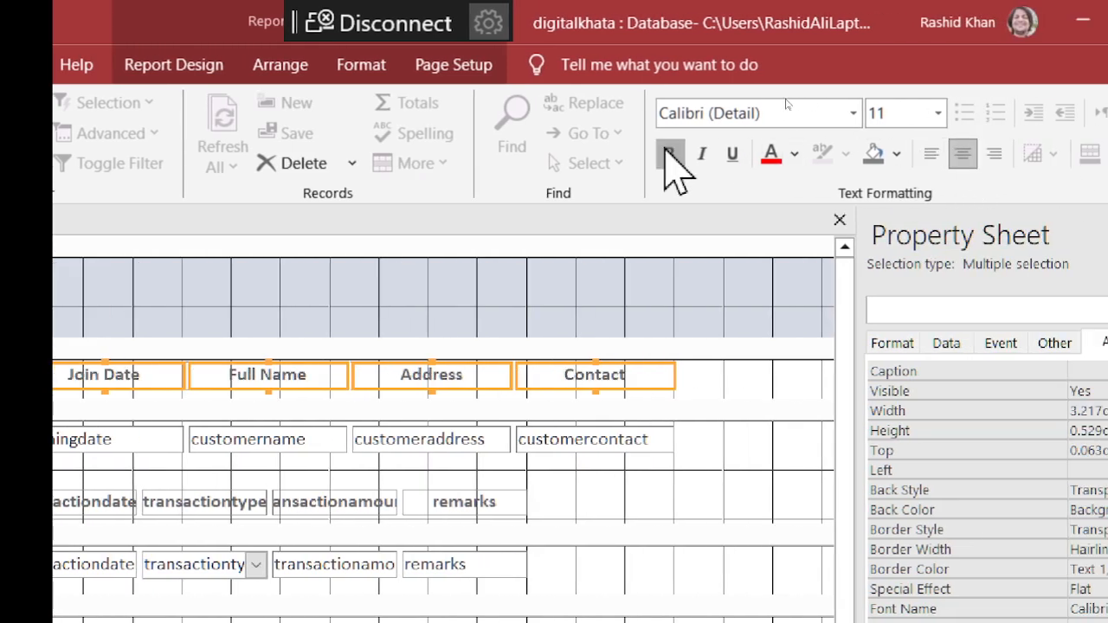
{"action": "left_click", "coordinate": [713, 398]}
- Centre the text of the five customer fields in the customers_ID Header, from customers_ID to customercontact
{"action": "left_click_drag", "start_coordinate": [750, 440], "coordinate": [0, 447]}
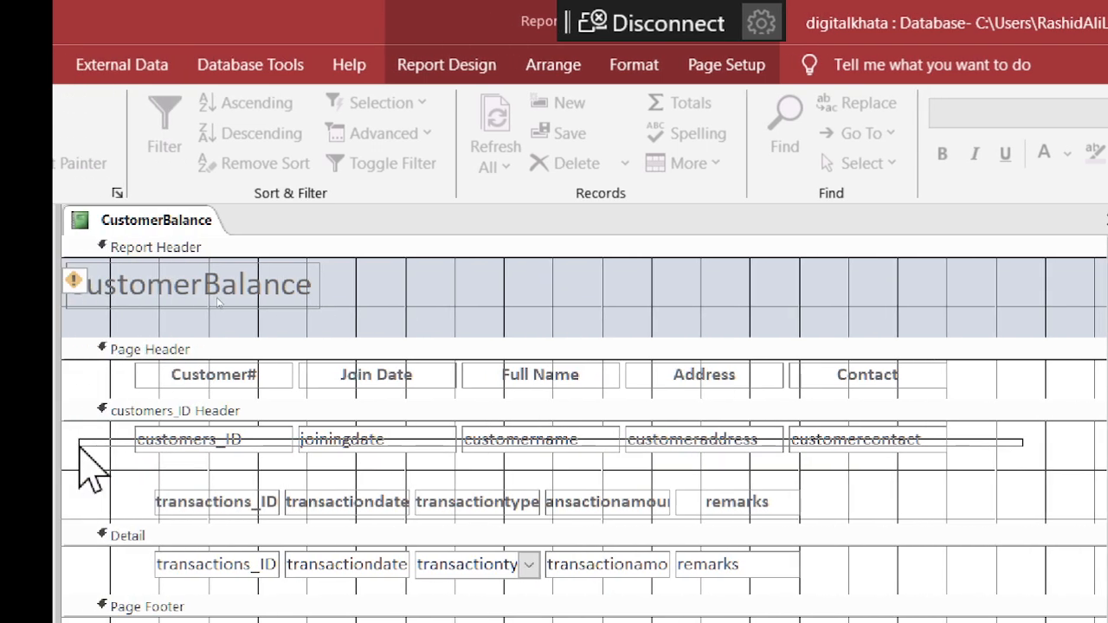
{"action": "left_click_drag", "start_coordinate": [79, 445], "coordinate": [100, 448]}
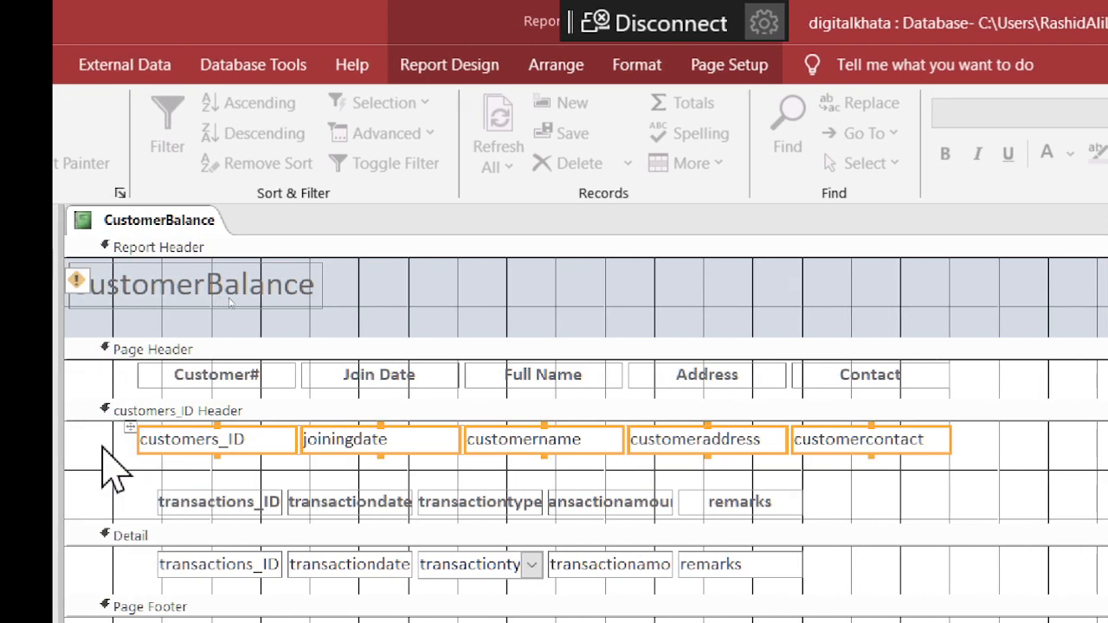
{"action": "key", "text": "F4"}
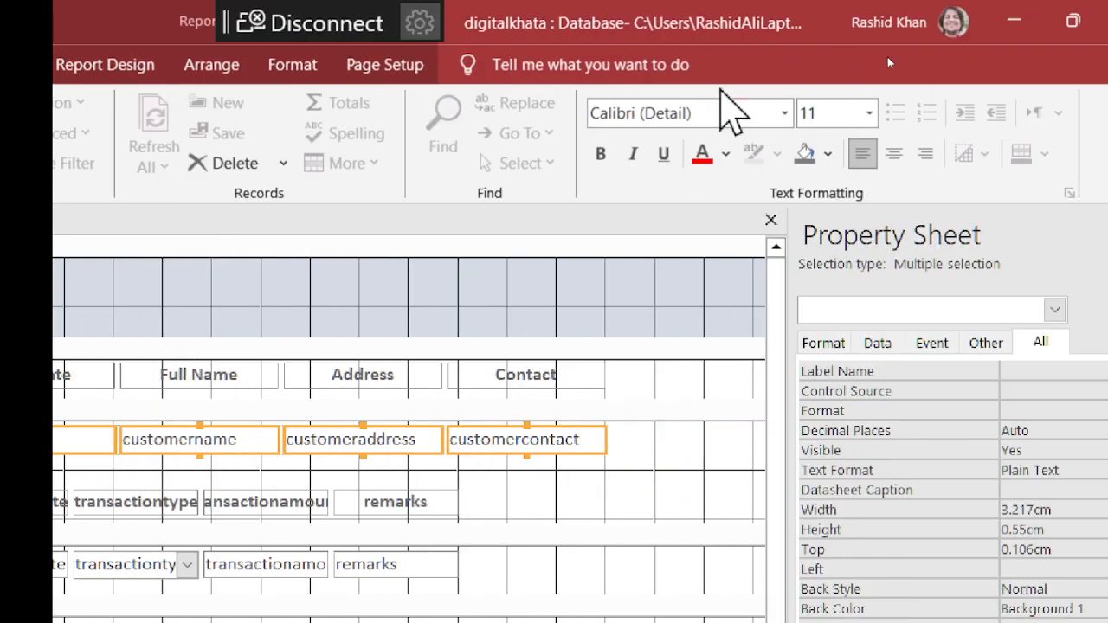
{"action": "left_click", "coordinate": [668, 482]}
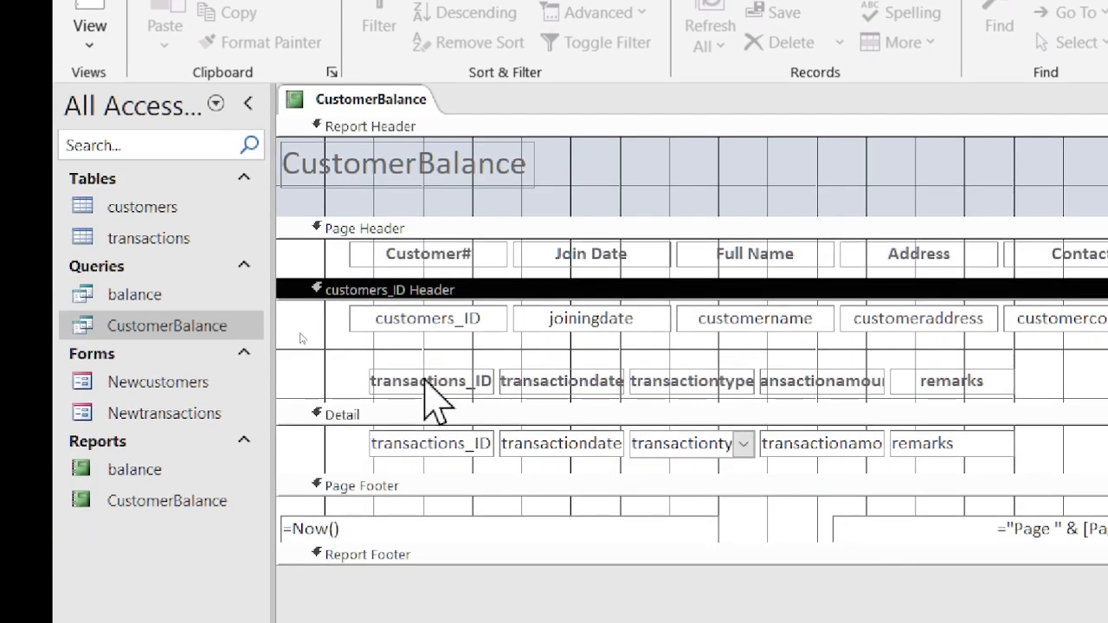
- Change the transactions_ID label in the customers_ID Header to "Transaction#"
{"action": "left_click", "coordinate": [424, 382]}
{"action": "double_click", "coordinate": [428, 379]}
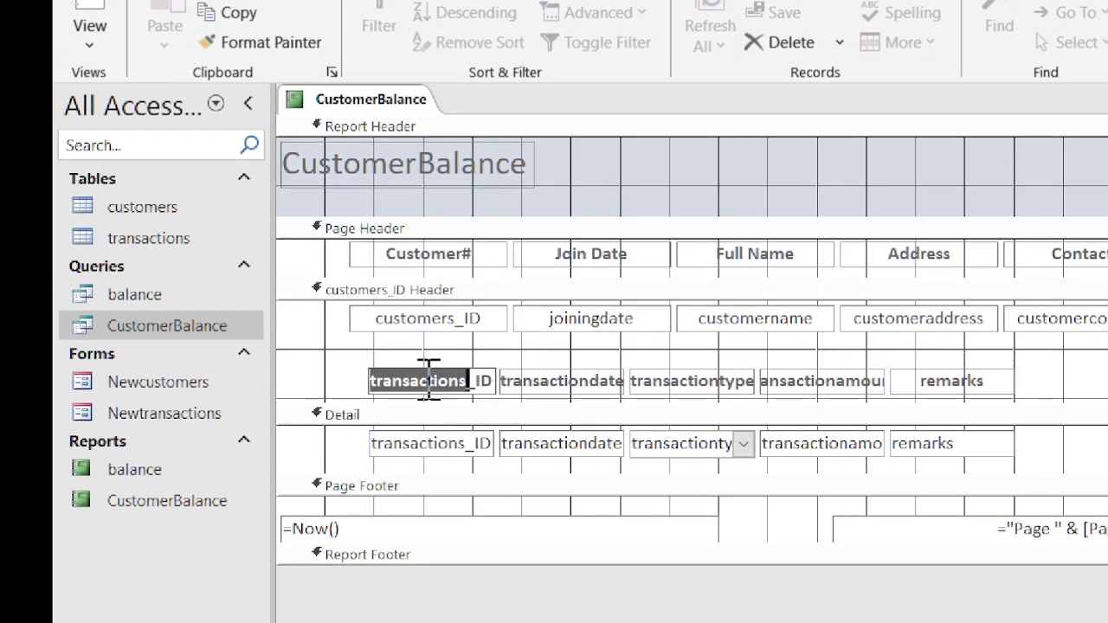
{"action": "triple_click", "coordinate": [429, 381]}
{"action": "type", "text": "Tr"}
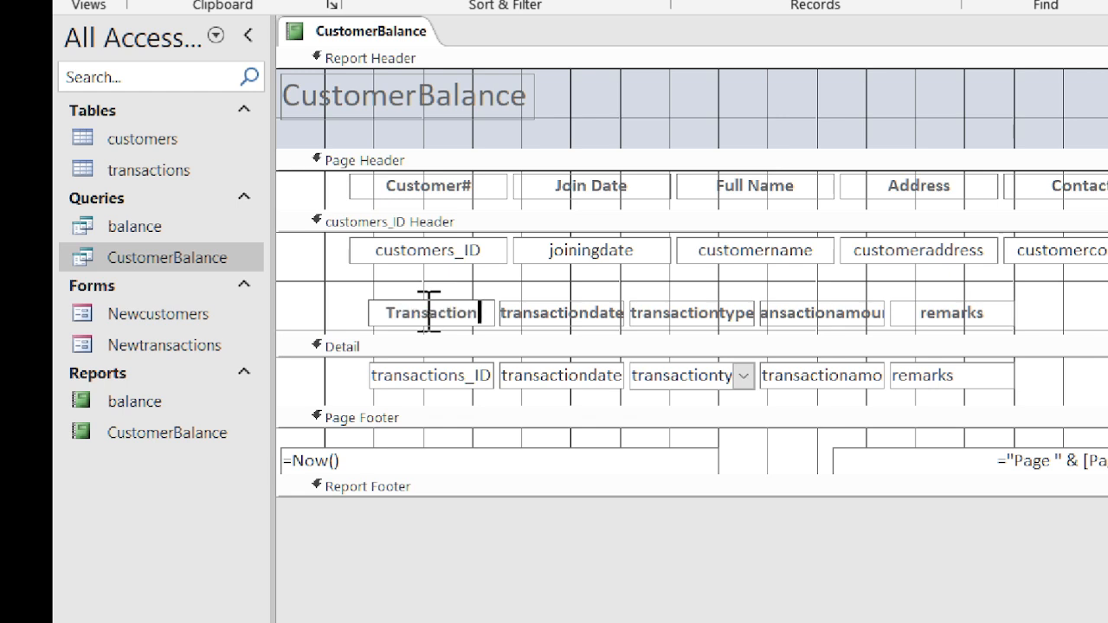
- Change the transactiondate label in the customers_ID Header to "Date"
{"action": "left_click", "coordinate": [575, 314]}
{"action": "double_click", "coordinate": [577, 313]}
{"action": "type", "text": "Da"}
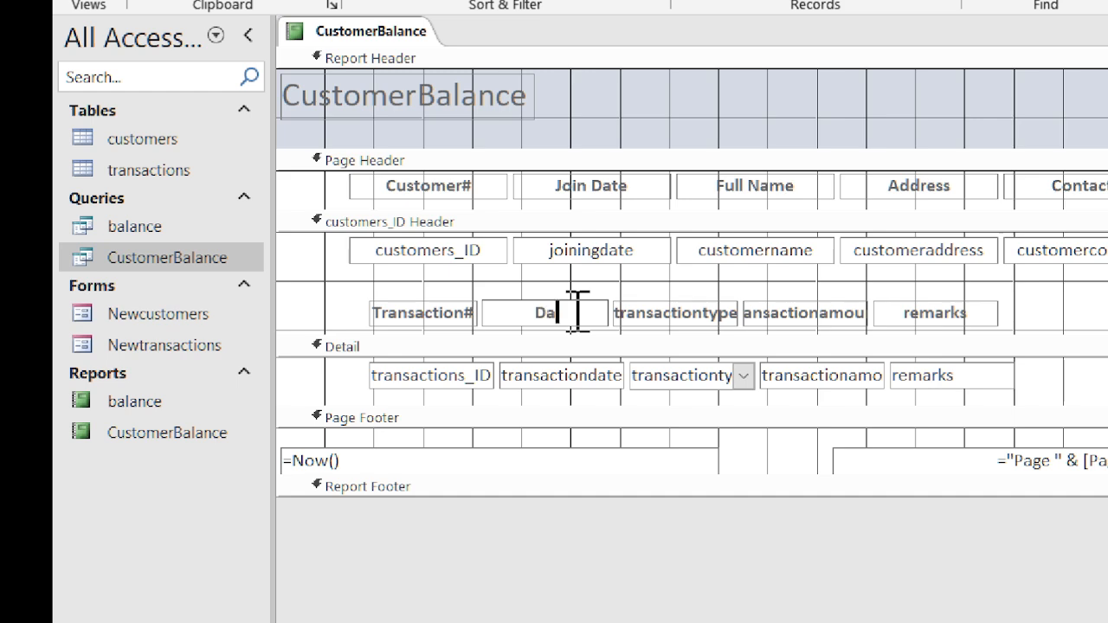
{"action": "type", "text": "te"}
- Change the transactiontype label in the customers_ID Header to "Type"
{"action": "left_click", "coordinate": [649, 312]}
{"action": "double_click", "coordinate": [631, 313]}
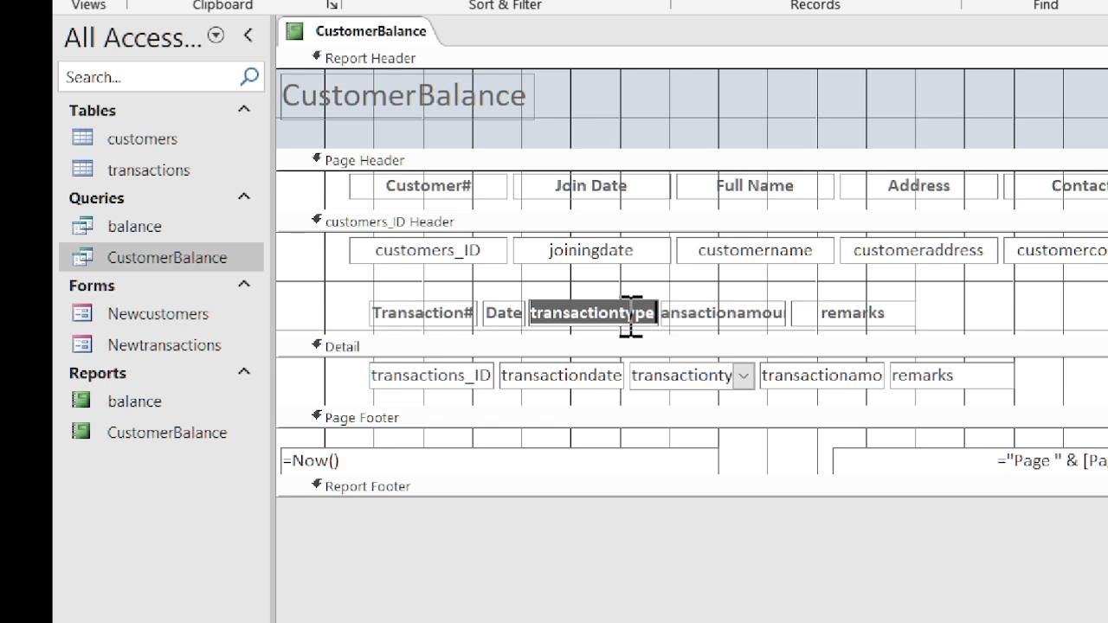
{"action": "type", "text": "Typ"}
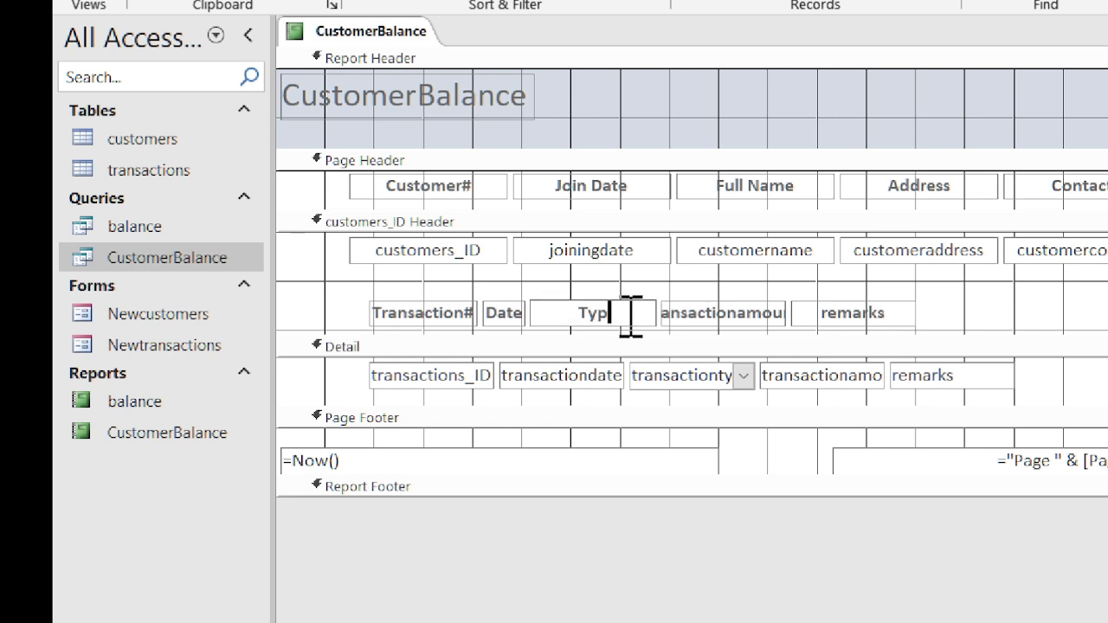
{"action": "type", "text": "e"}
{"action": "key", "text": "BackSpace"}
{"action": "key", "text": "BackSpace"}
{"action": "key", "text": "BackSpace"}
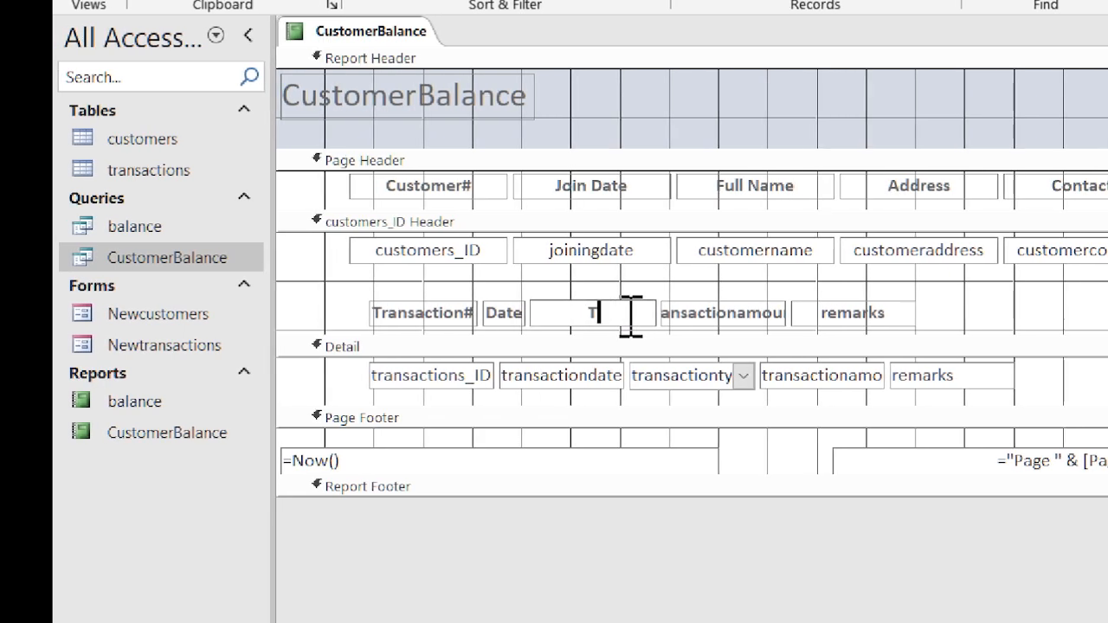
{"action": "type", "text": "ype"}
- Change the transactionamount label in the customers_ID Header to "Amoount"
{"action": "left_click", "coordinate": [730, 310]}
{"action": "left_click", "coordinate": [651, 313]}
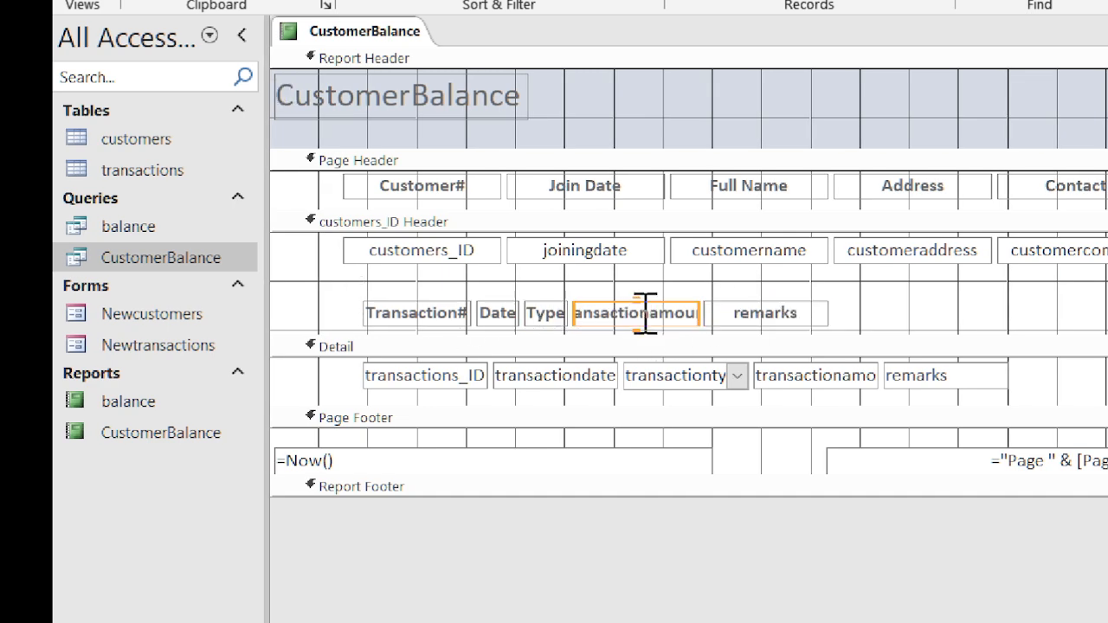
{"action": "left_click", "coordinate": [645, 314]}
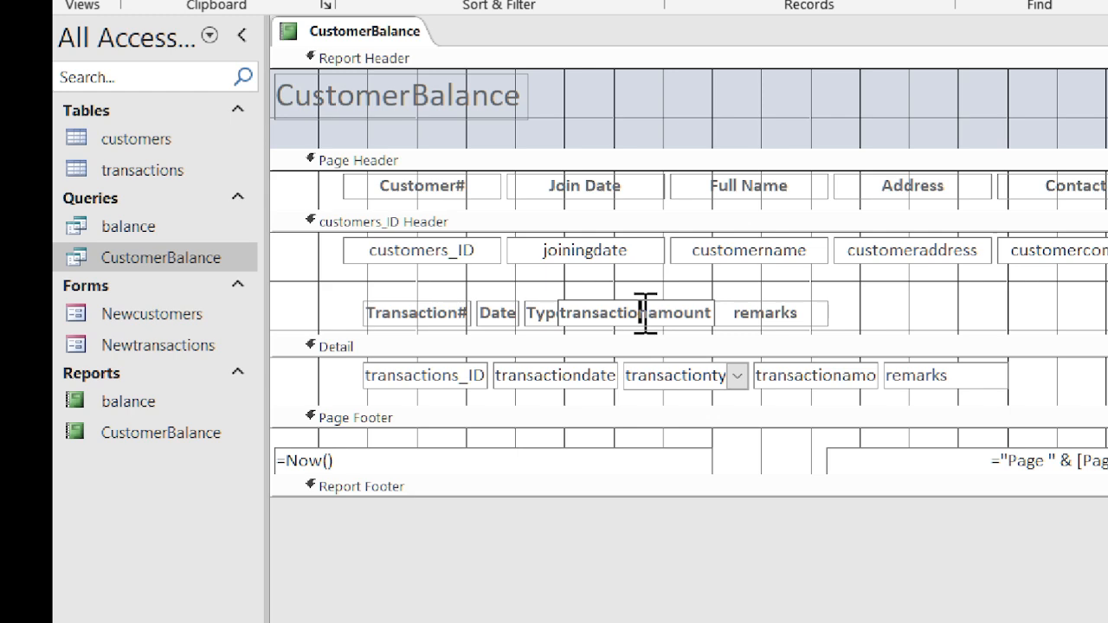
{"action": "double_click", "coordinate": [645, 314]}
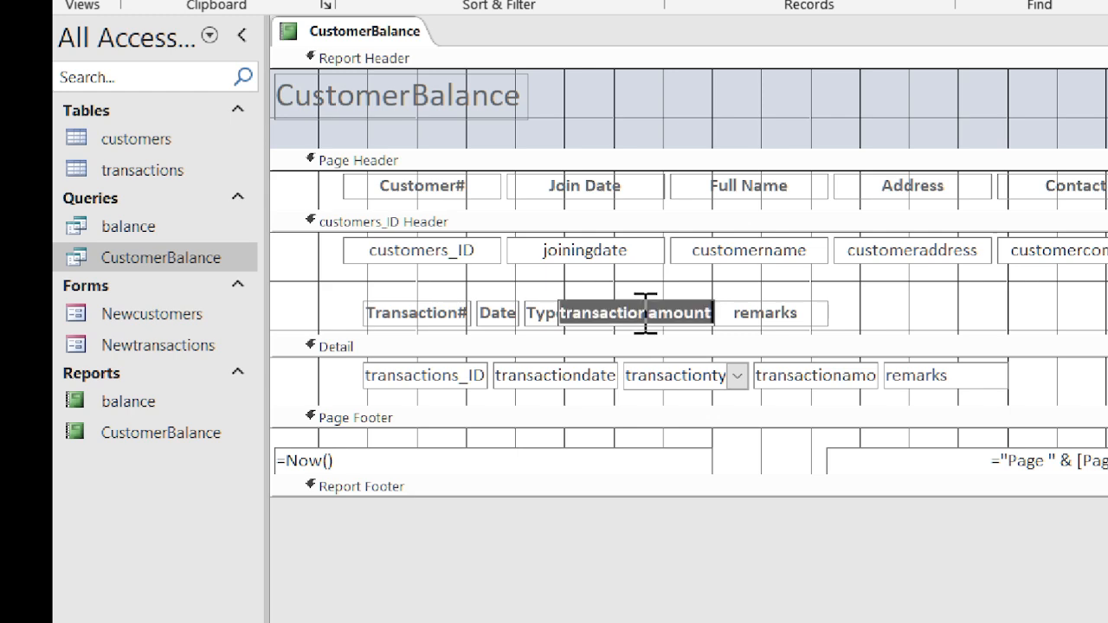
{"action": "type", "text": "Amo"}
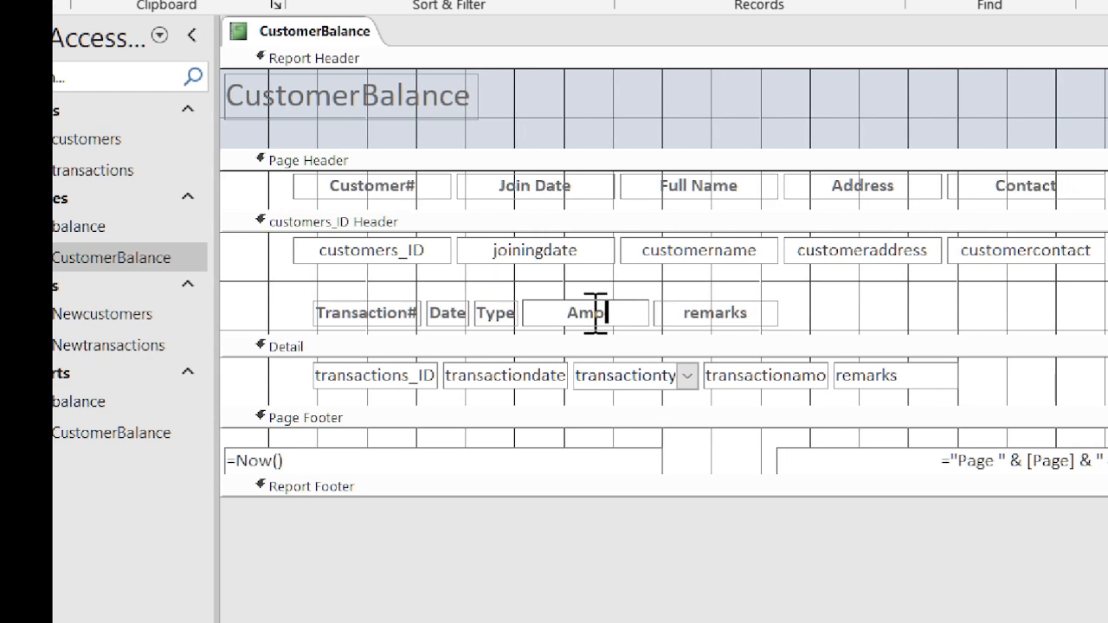
{"action": "type", "text": "unt"}
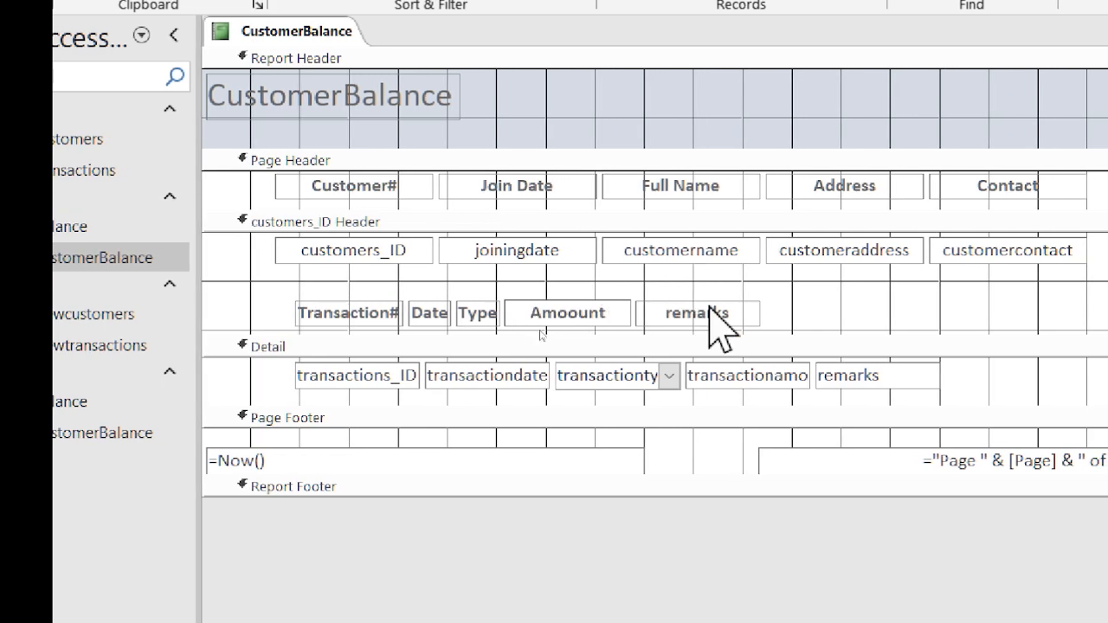
- Change the remarks label in the customers_ID Header to "Description"
{"action": "left_click", "coordinate": [710, 313], "text": "shift"}
{"action": "left_click", "coordinate": [687, 312]}
{"action": "double_click", "coordinate": [687, 311]}
{"action": "type", "text": "Des"}
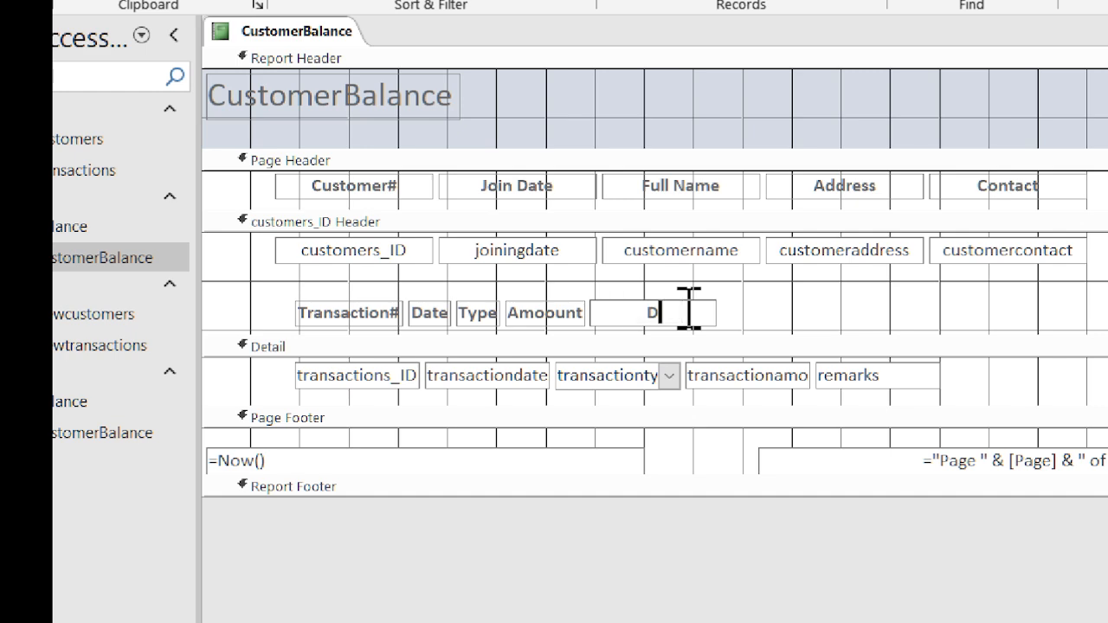
{"action": "type", "text": "cription"}
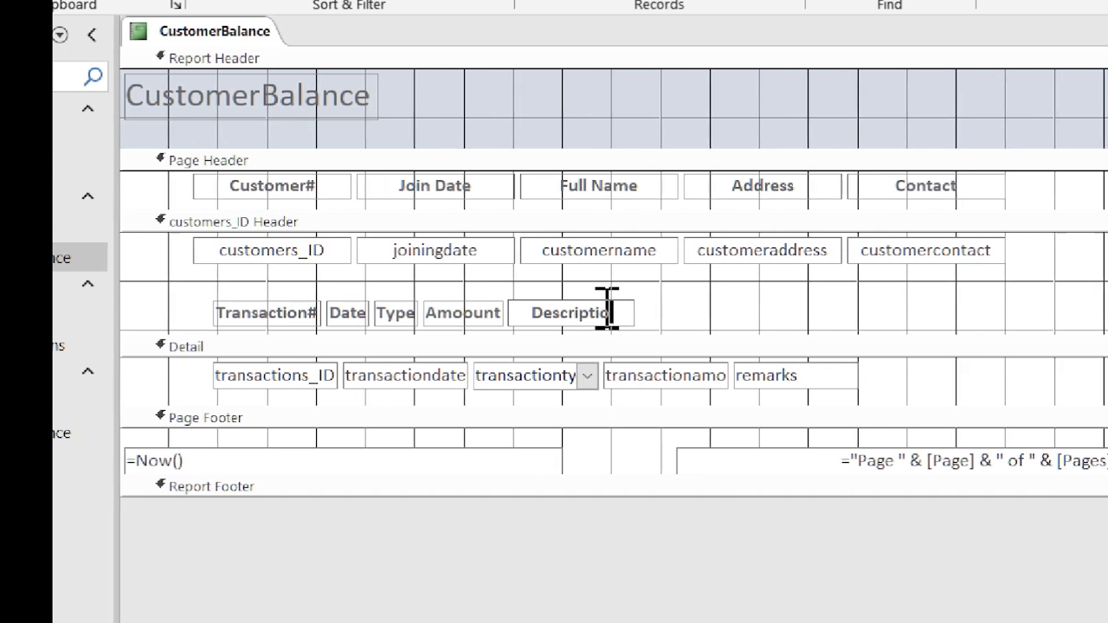
{"action": "left_click", "coordinate": [712, 308]}
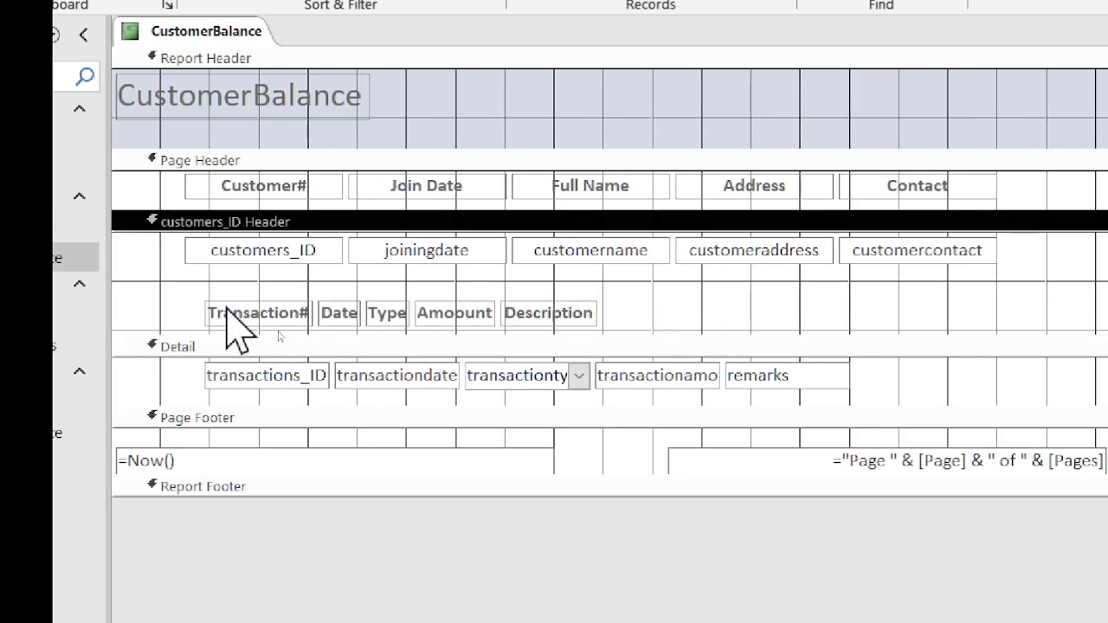
- Arrange the five transaction labels in a tabular layout and reduce the customers_ID Header height to just below them
{"action": "left_click", "coordinate": [227, 308]}
{"action": "left_click_drag", "start_coordinate": [199, 280], "coordinate": [606, 329]}
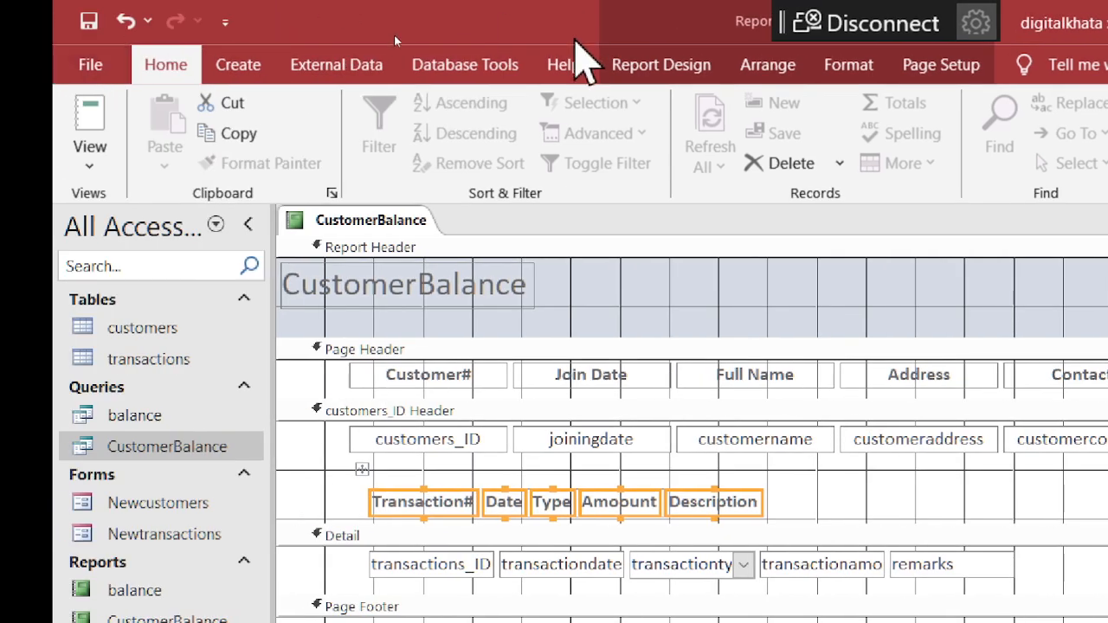
{"action": "left_click", "coordinate": [768, 65]}
{"action": "left_click", "coordinate": [158, 138]}
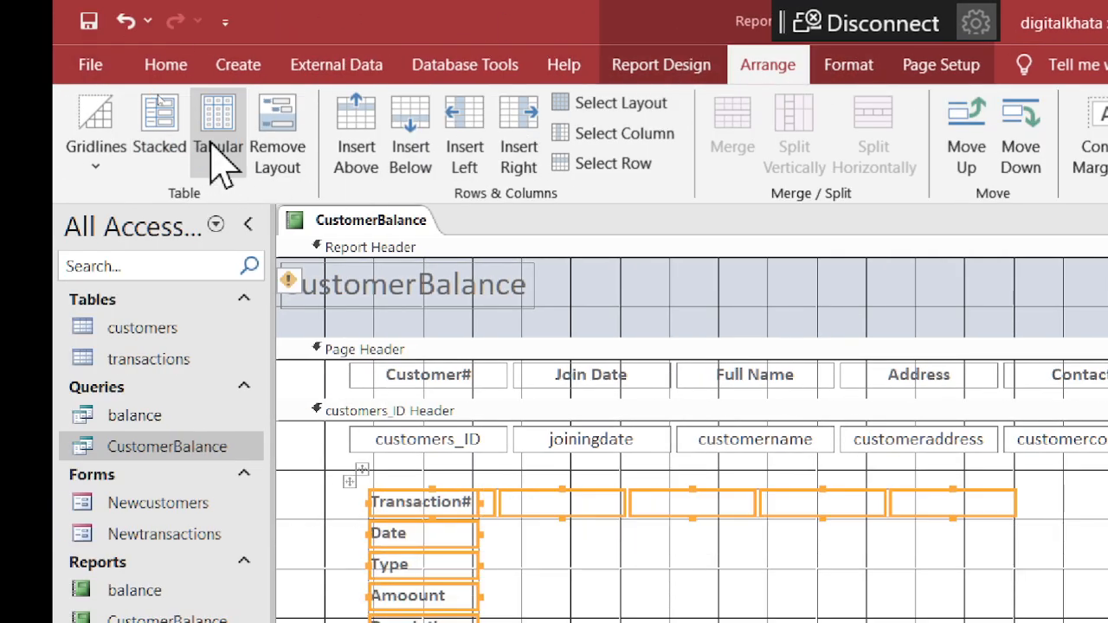
{"action": "left_click", "coordinate": [213, 149]}
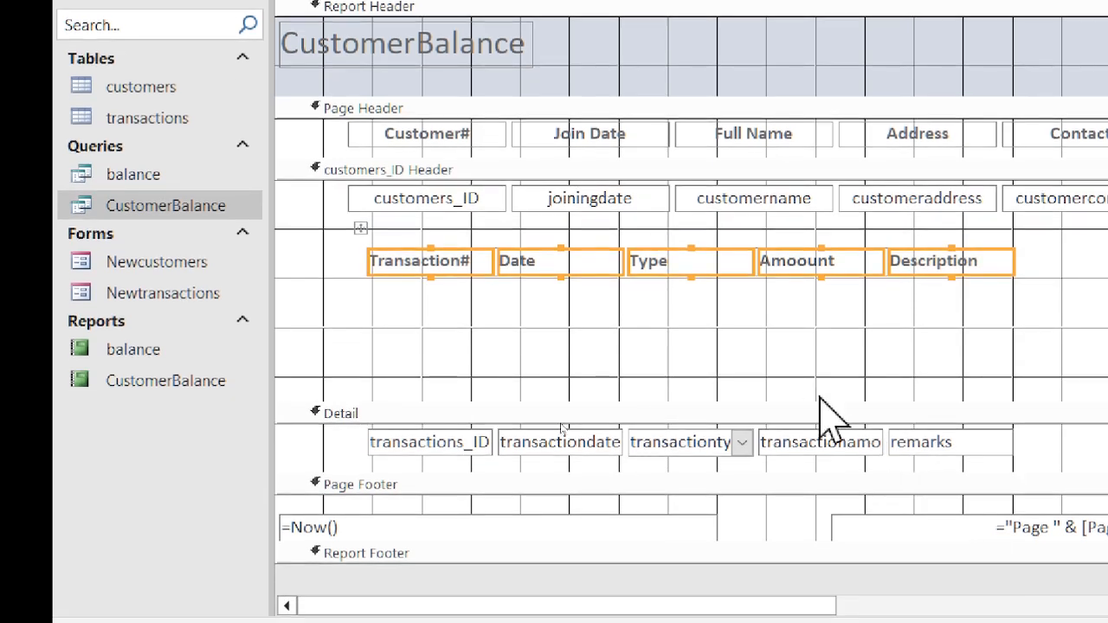
{"action": "left_click_drag", "start_coordinate": [806, 398], "coordinate": [821, 289]}
- Centre the text of the five transaction fields in the Detail section, from transactions_ID to remarks
{"action": "left_click_drag", "start_coordinate": [350, 346], "coordinate": [971, 367]}
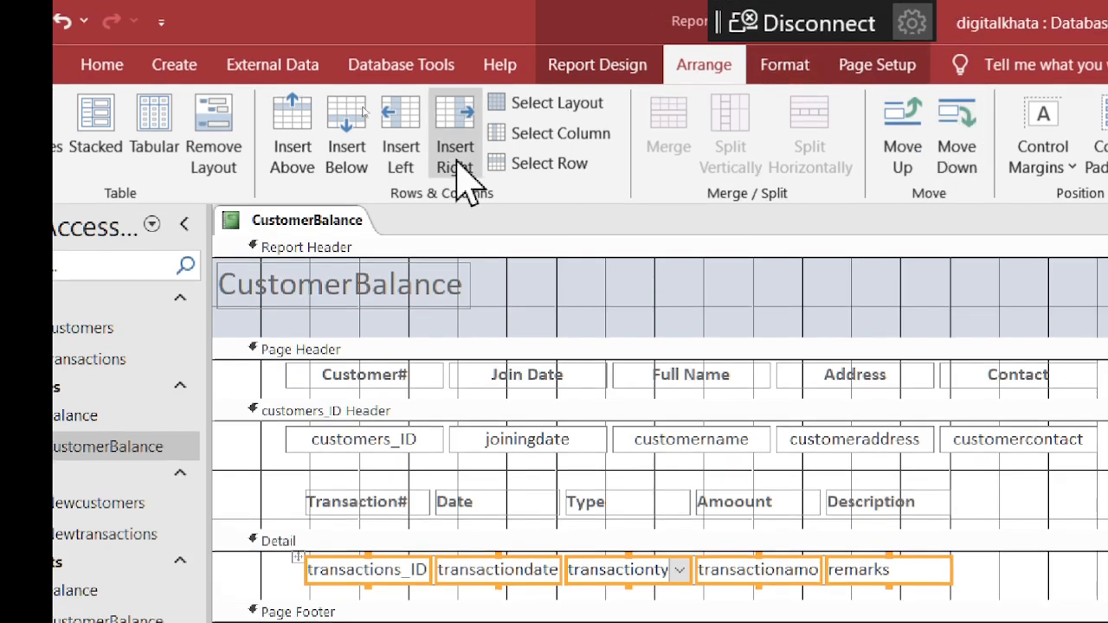
{"action": "left_click", "coordinate": [102, 66]}
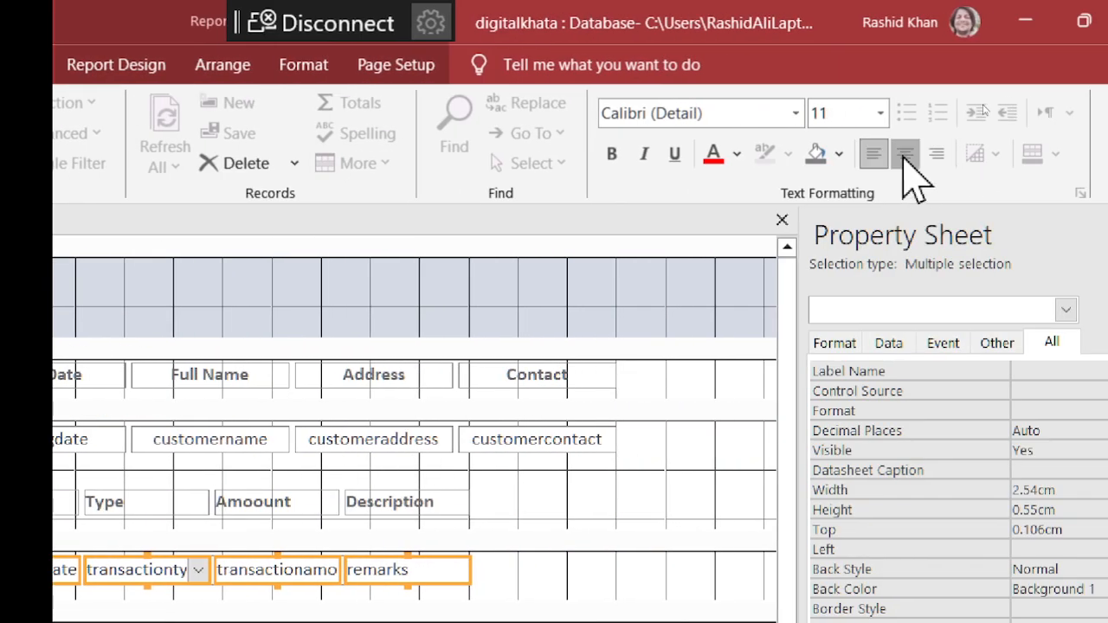
{"action": "left_click", "coordinate": [905, 154]}
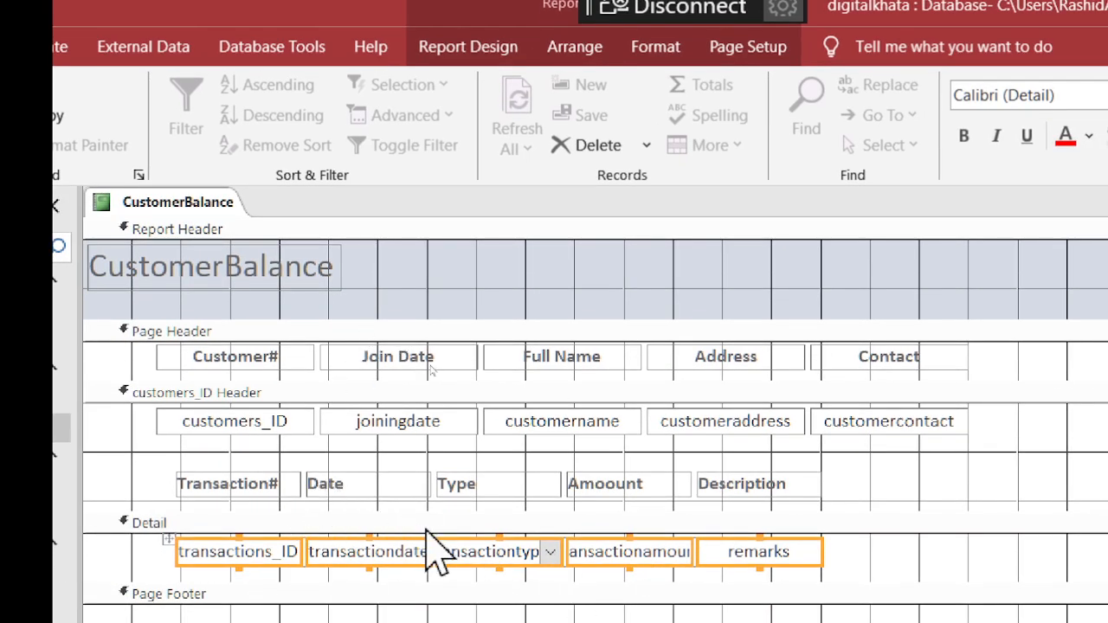
{"action": "left_click", "coordinate": [903, 482]}
- Widen the CustomerBalance title label in the Report Header to the outer edge of the Contact column
{"action": "left_click", "coordinate": [195, 268]}
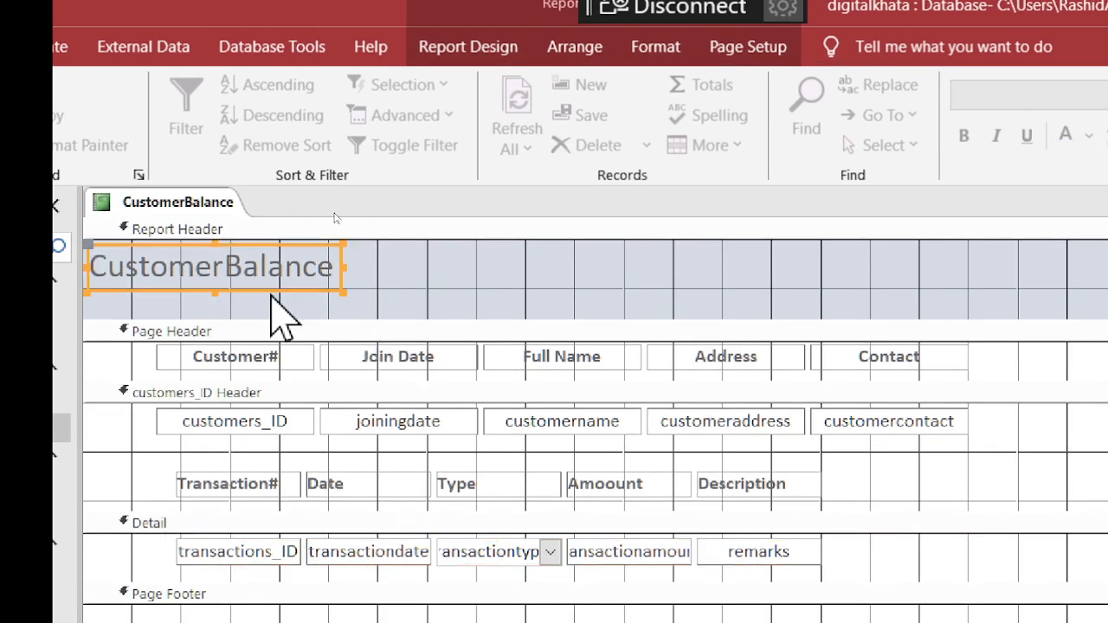
{"action": "left_click_drag", "start_coordinate": [367, 271], "coordinate": [972, 312]}
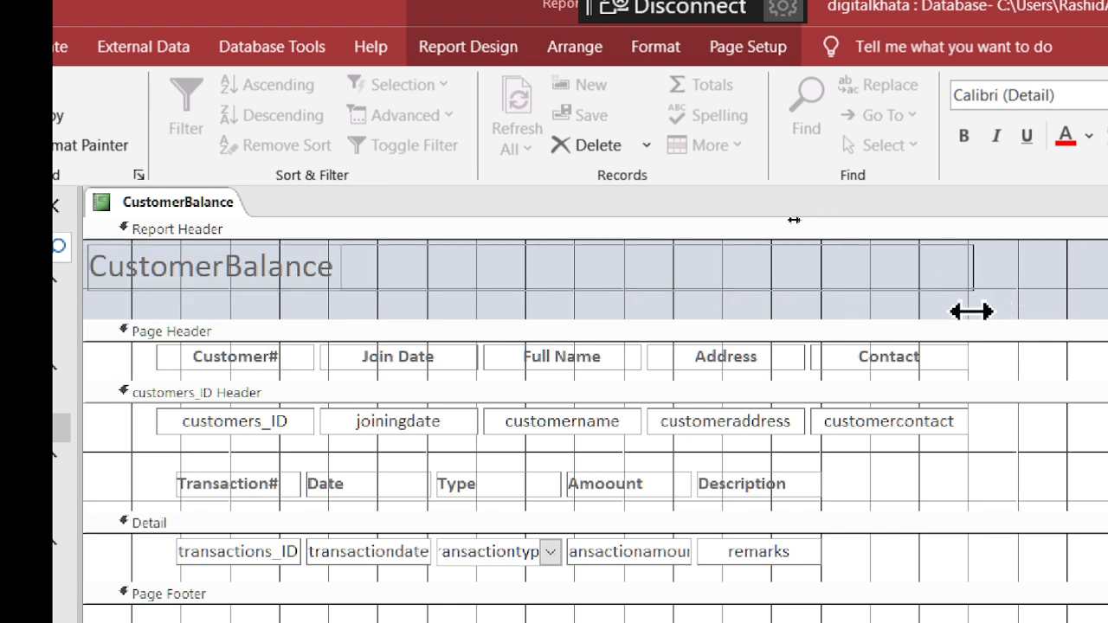
{"action": "left_click", "coordinate": [366, 268]}
{"action": "double_click", "coordinate": [366, 267]}
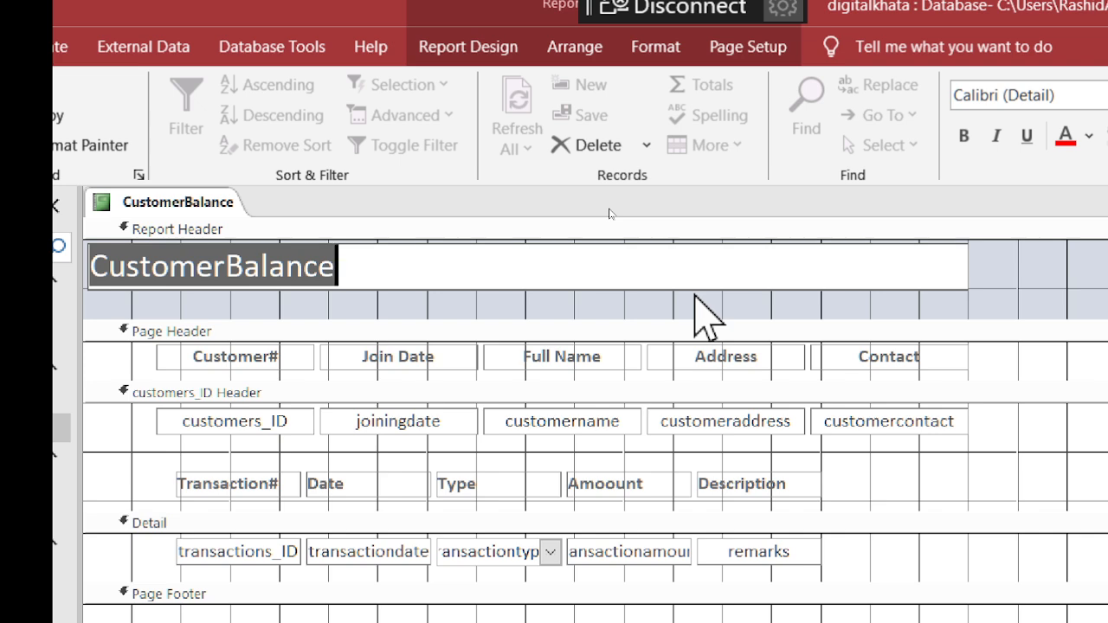
{"action": "left_click", "coordinate": [940, 262]}
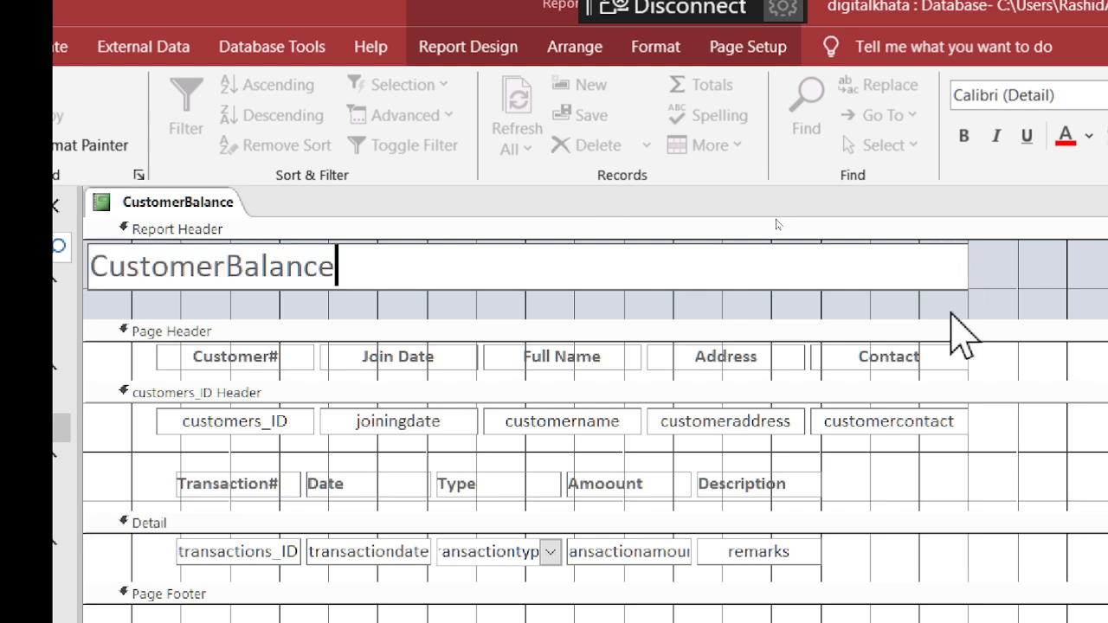
{"action": "left_click", "coordinate": [942, 293]}
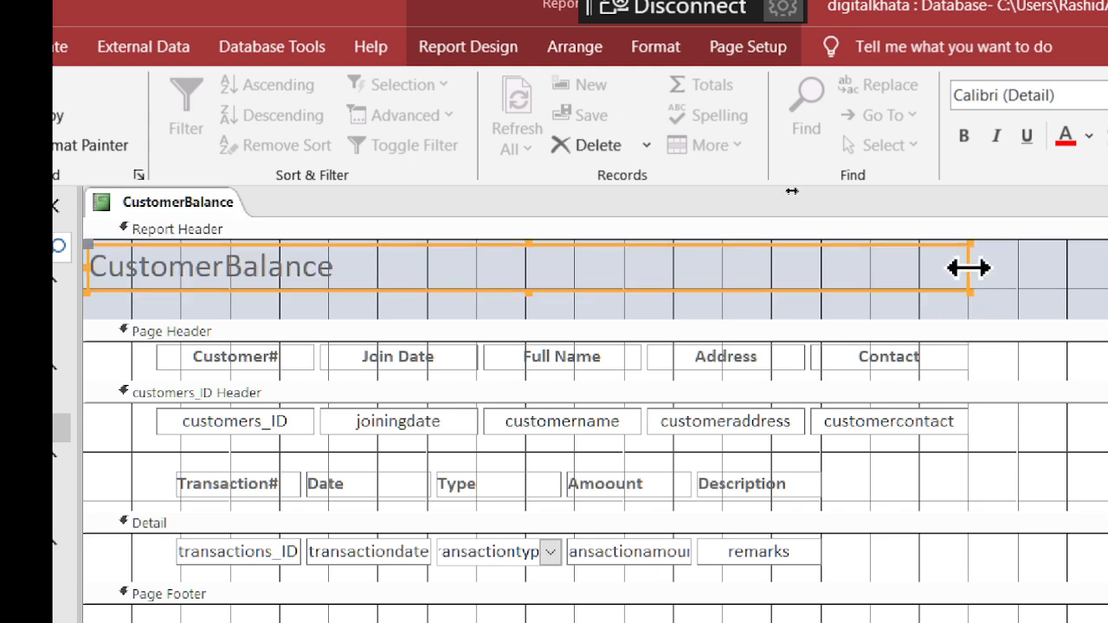
- Narrow the CustomerBalance title label and move it within the Report Header to sit above the Address and Contact columns
{"action": "left_click_drag", "start_coordinate": [969, 269], "coordinate": [775, 278]}
{"action": "left_click_drag", "start_coordinate": [309, 294], "coordinate": [457, 279]}
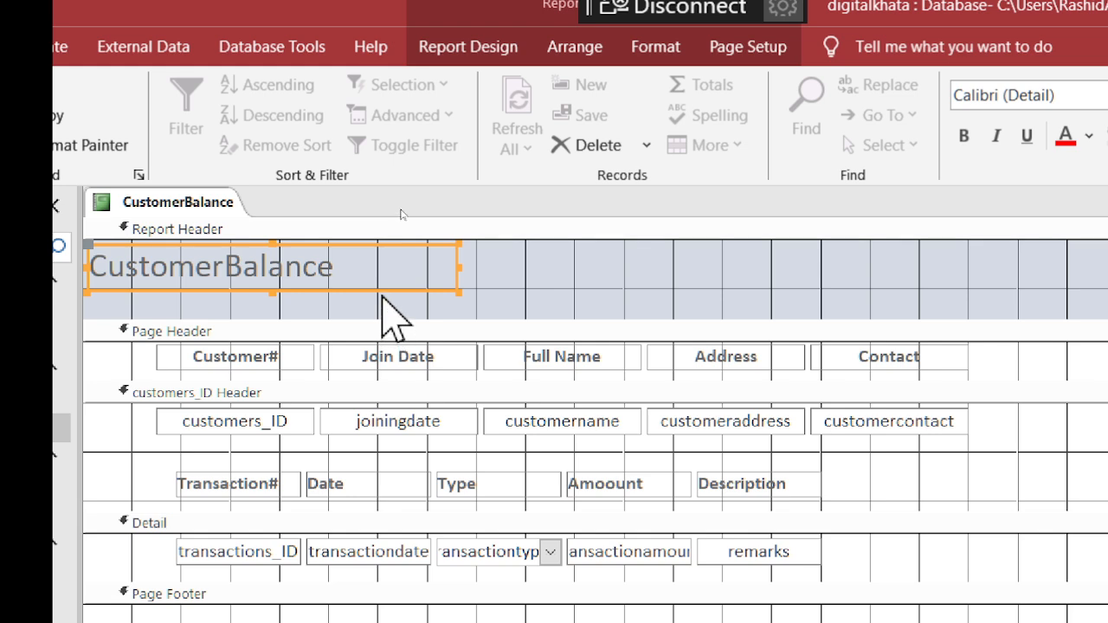
{"action": "left_click_drag", "start_coordinate": [384, 289], "coordinate": [883, 303]}
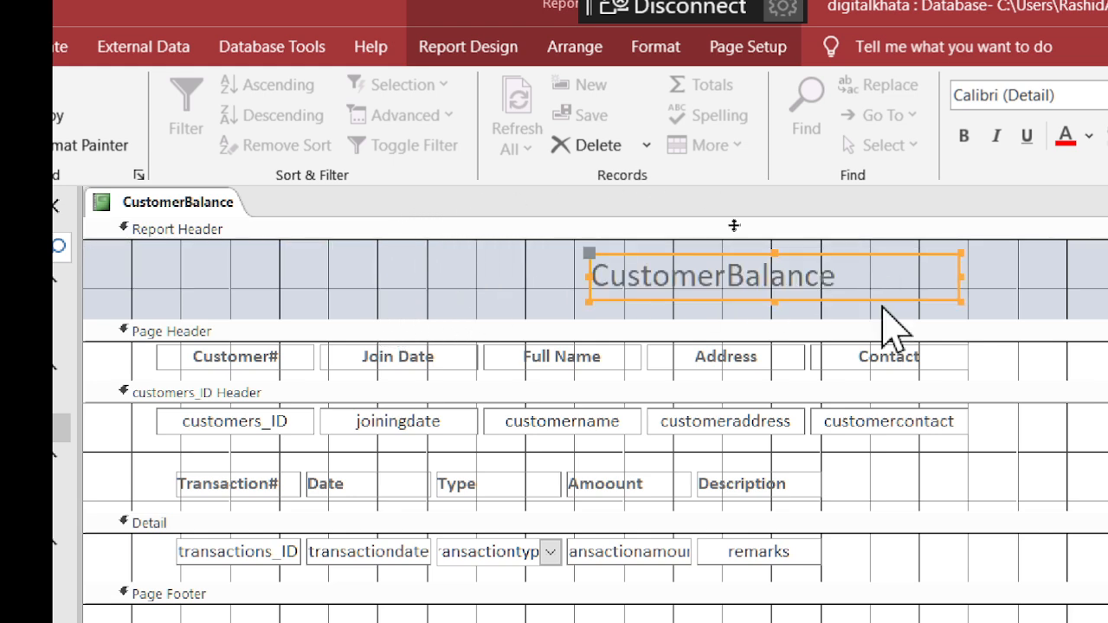
{"action": "left_click", "coordinate": [396, 297]}
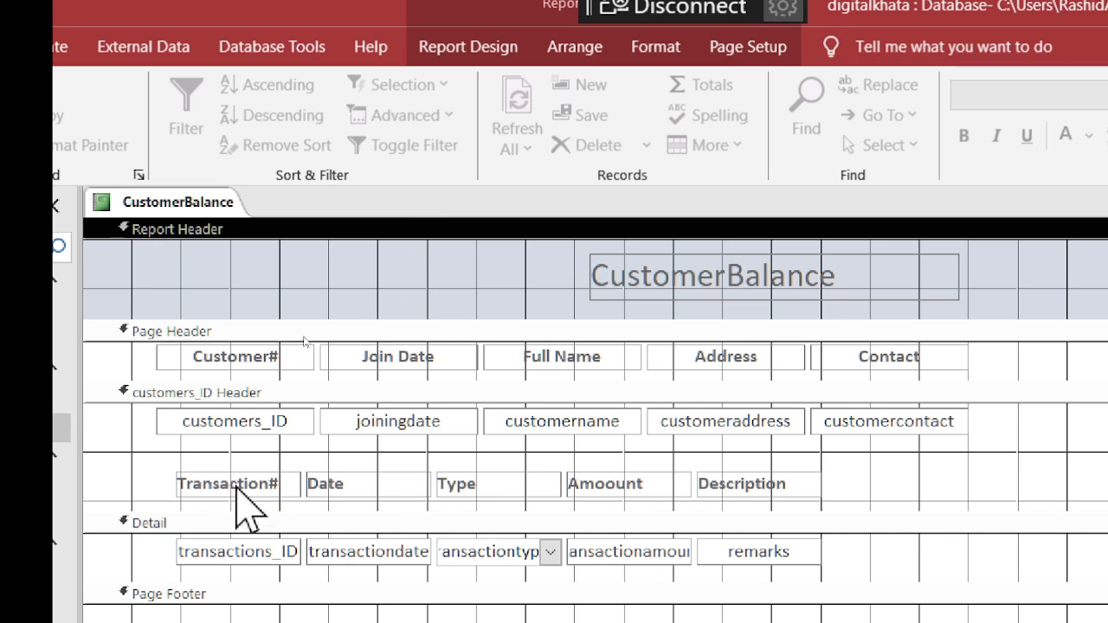
- Paste a copy of the customers_ID field into the Report Header and nudge it slightly away from the corner
{"action": "left_click", "coordinate": [237, 357]}
{"action": "left_click", "coordinate": [235, 429]}
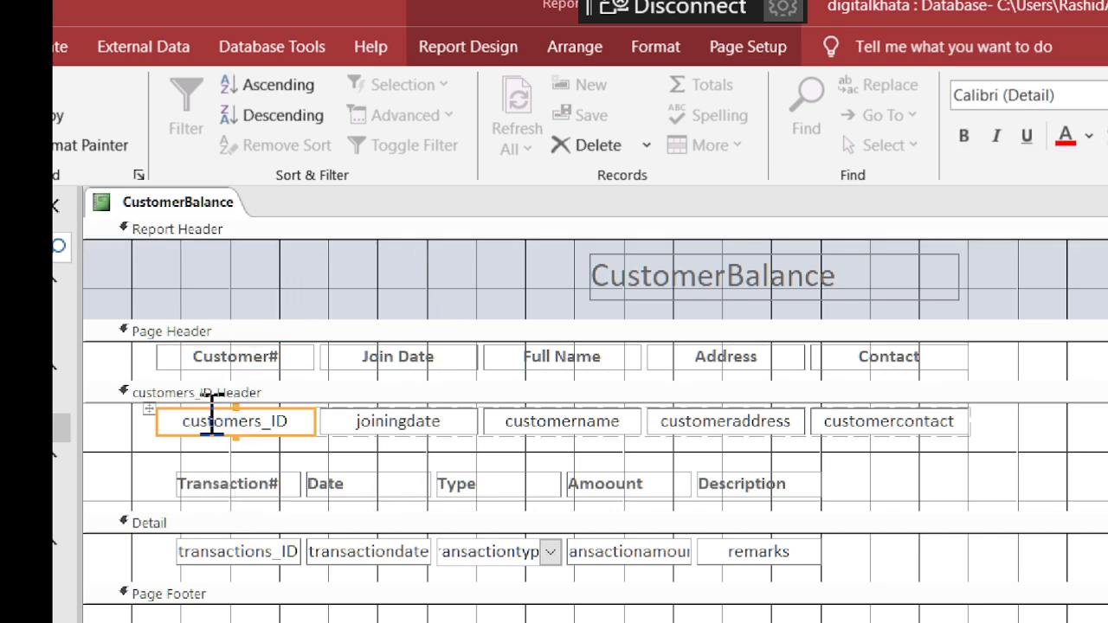
{"action": "left_click", "coordinate": [249, 457]}
{"action": "left_click", "coordinate": [268, 425]}
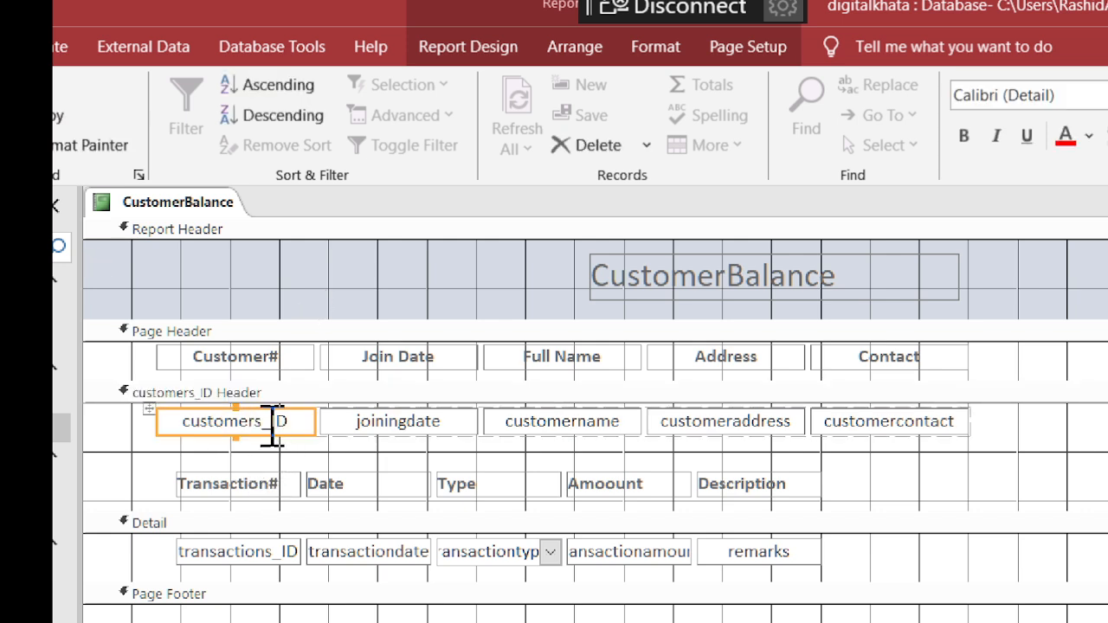
{"action": "left_click", "coordinate": [317, 264]}
{"action": "key", "text": "ctrl+v"}
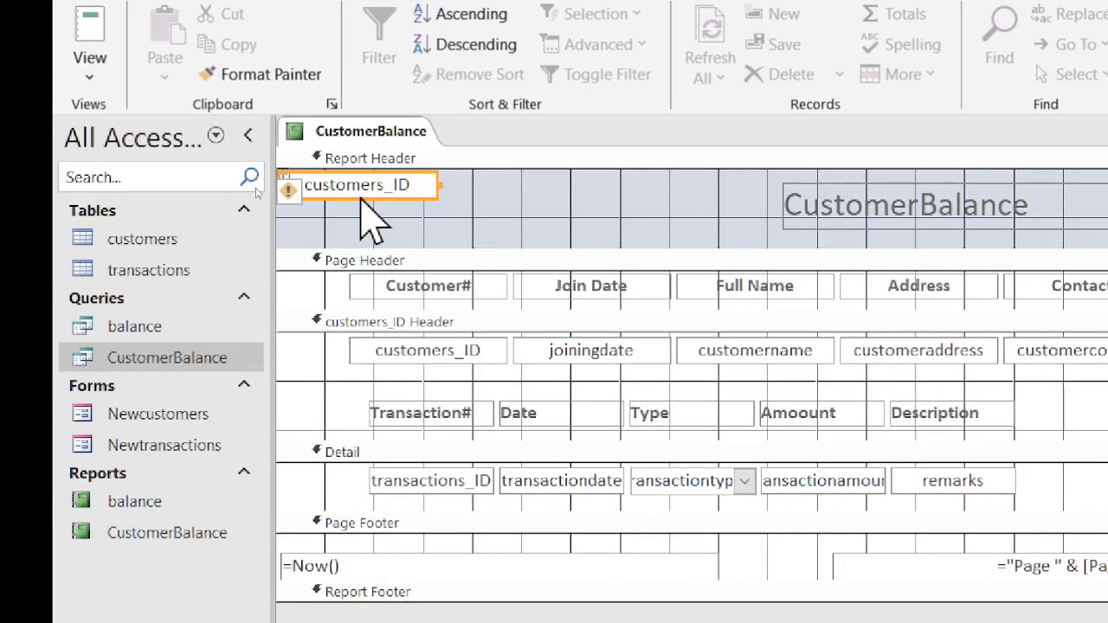
{"action": "left_click", "coordinate": [363, 212]}
{"action": "left_click", "coordinate": [346, 192]}
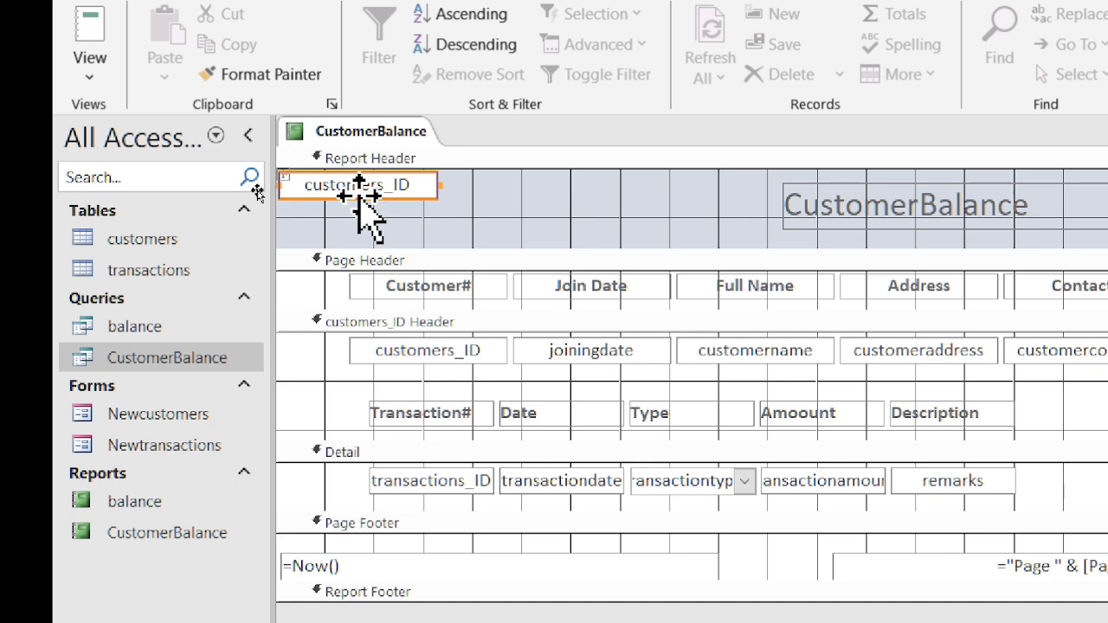
{"action": "left_click_drag", "start_coordinate": [346, 191], "coordinate": [353, 197]}
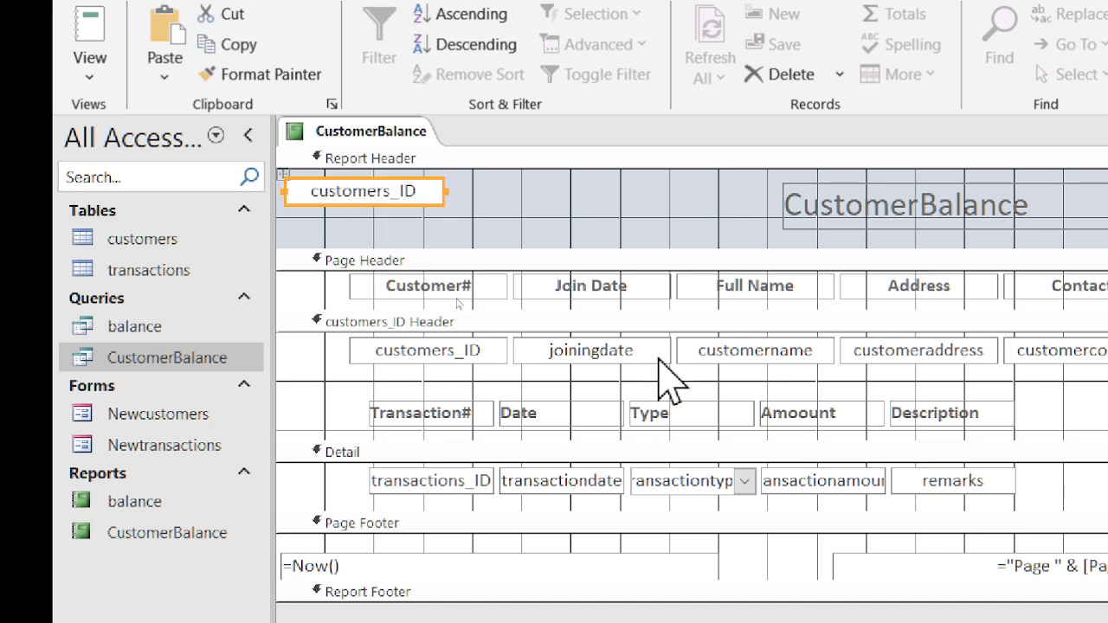
- Undo the placement of the customers_ID copy in the Report Header, then redo the title label's move
{"action": "key", "text": "ctrl+z"}
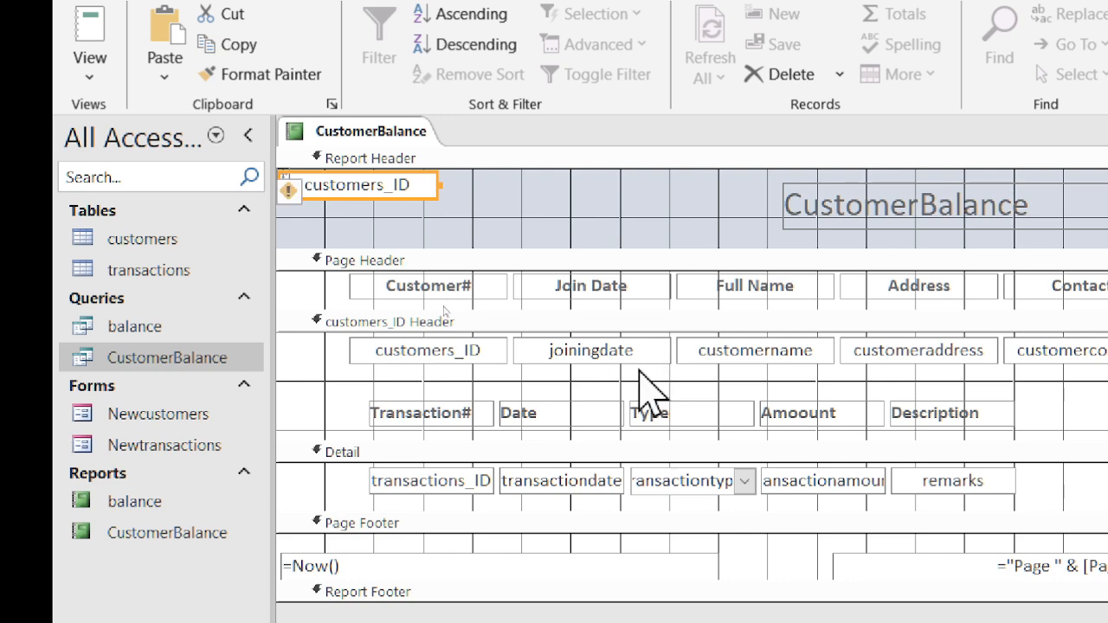
{"action": "key", "text": "ctrl+z"}
{"action": "key", "text": "ctrl+z"}
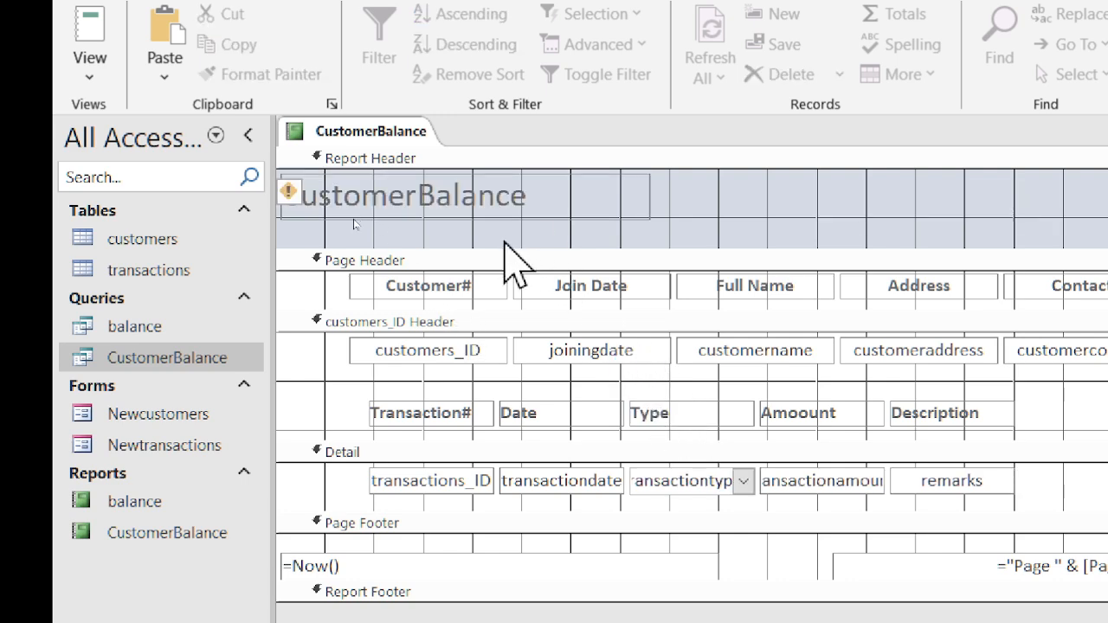
{"action": "key", "text": "ctrl+y"}
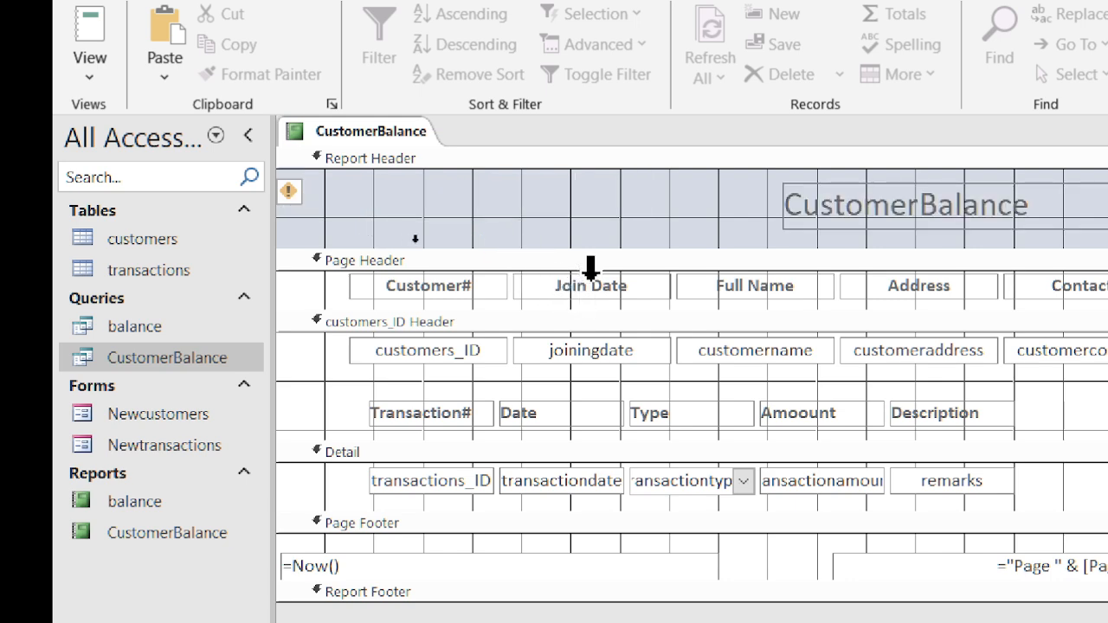
- Copy the customername field from the customers_ID Header into the Report Header and place it just before the title label
{"action": "left_click", "coordinate": [791, 361]}
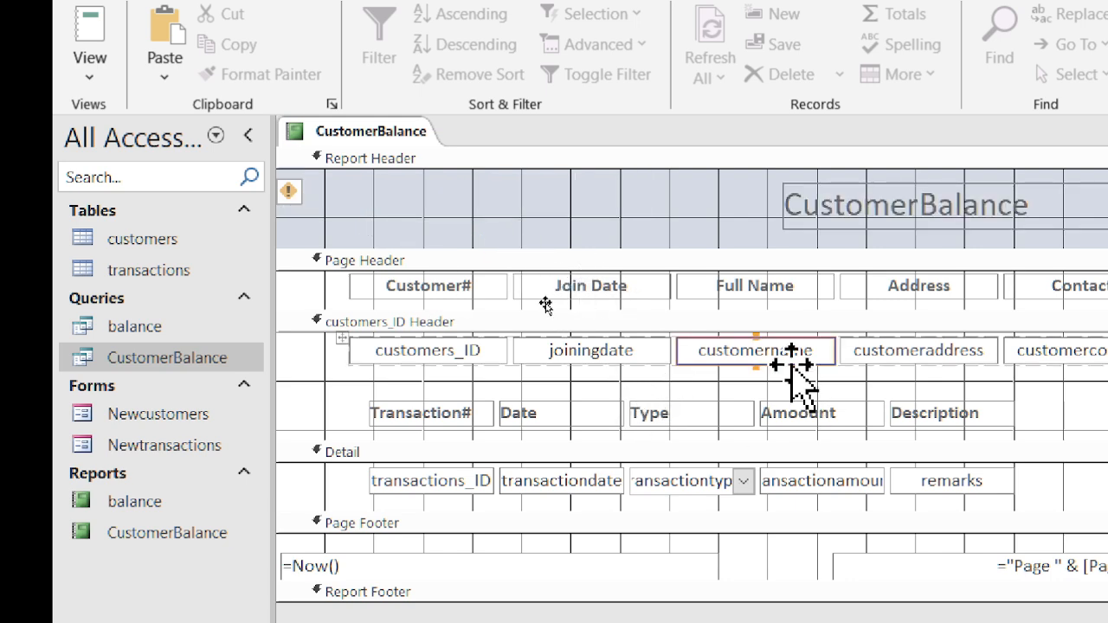
{"action": "left_click", "coordinate": [557, 192]}
{"action": "key", "text": "ctrl+v"}
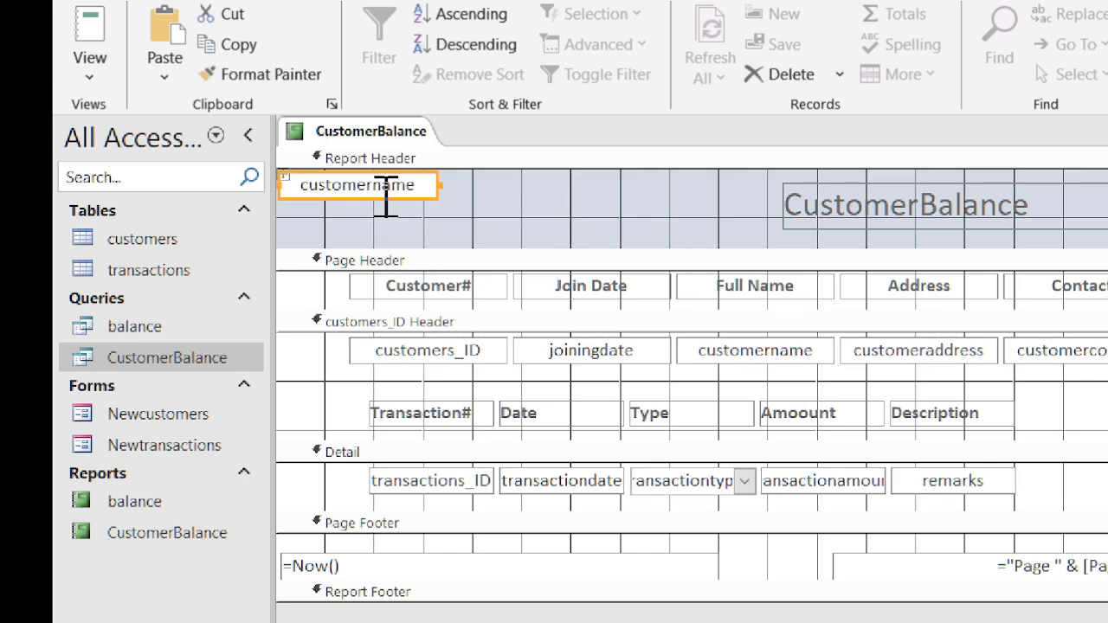
{"action": "left_click_drag", "start_coordinate": [381, 196], "coordinate": [694, 214]}
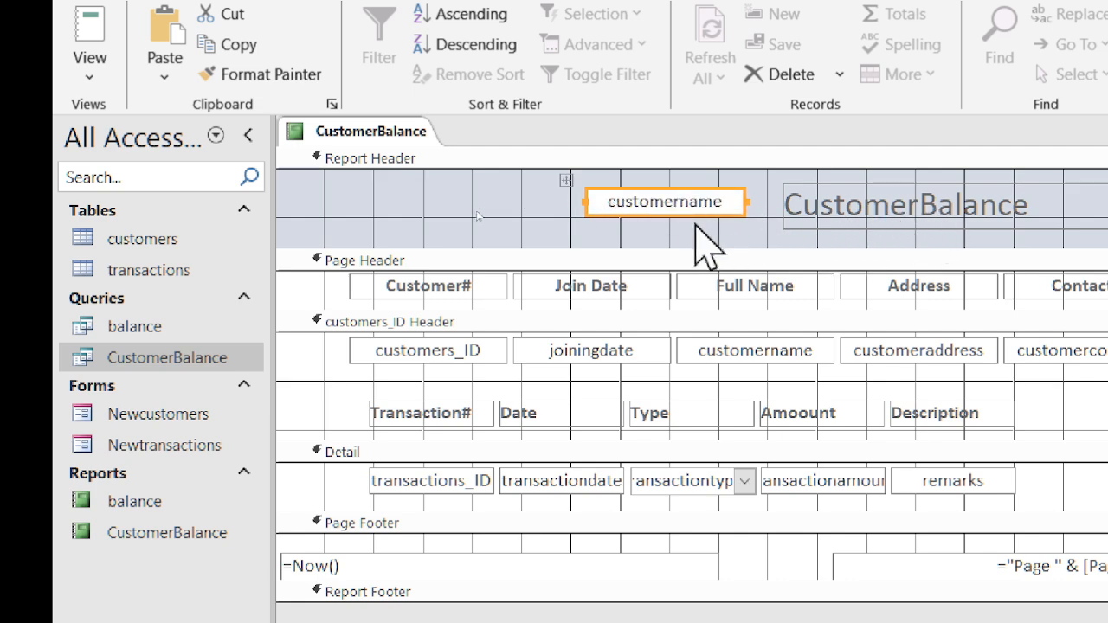
- Change the CustomerBalance title label in the Report Header to read "Accounts Report"
{"action": "left_click", "coordinate": [940, 204]}
{"action": "left_click", "coordinate": [1089, 203]}
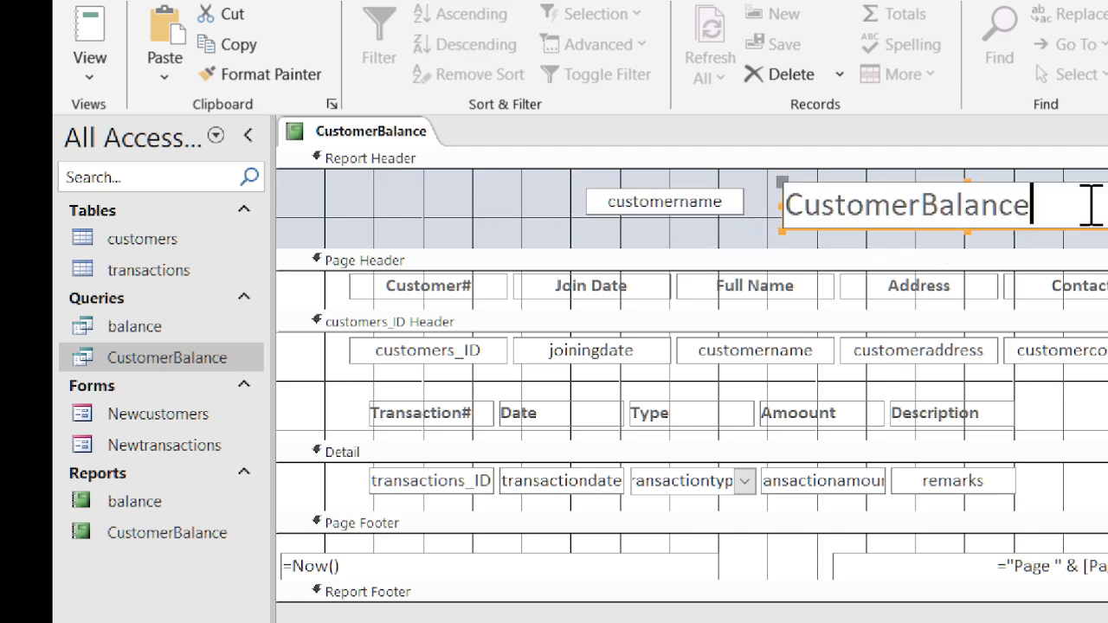
{"action": "left_click_drag", "start_coordinate": [1088, 202], "coordinate": [784, 178]}
{"action": "type", "text": "Account"}
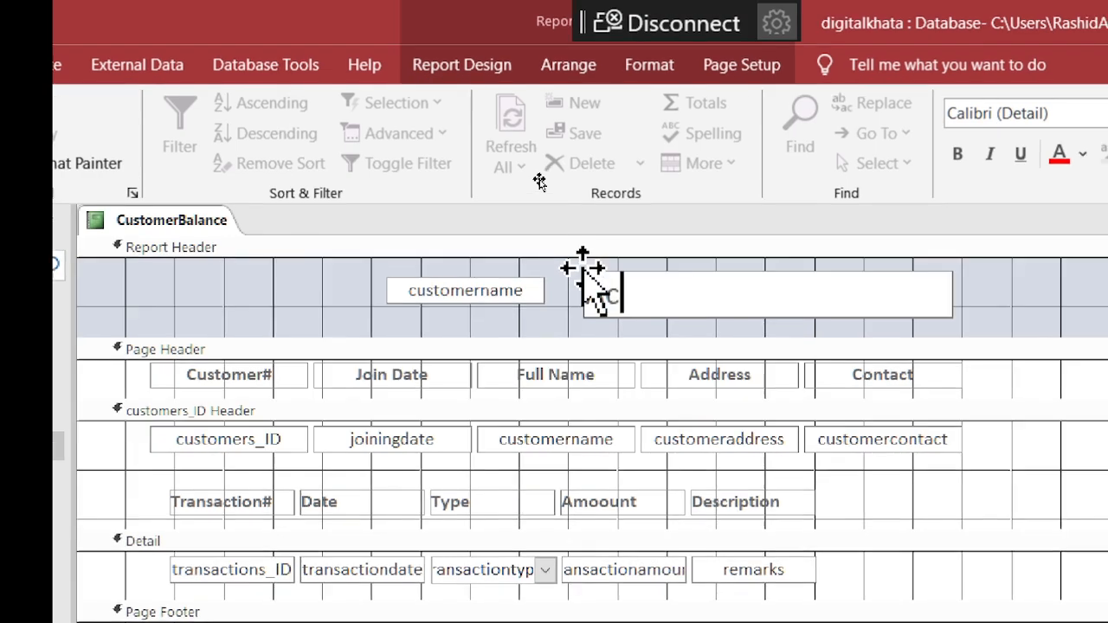
{"action": "type", "text": "s De"}
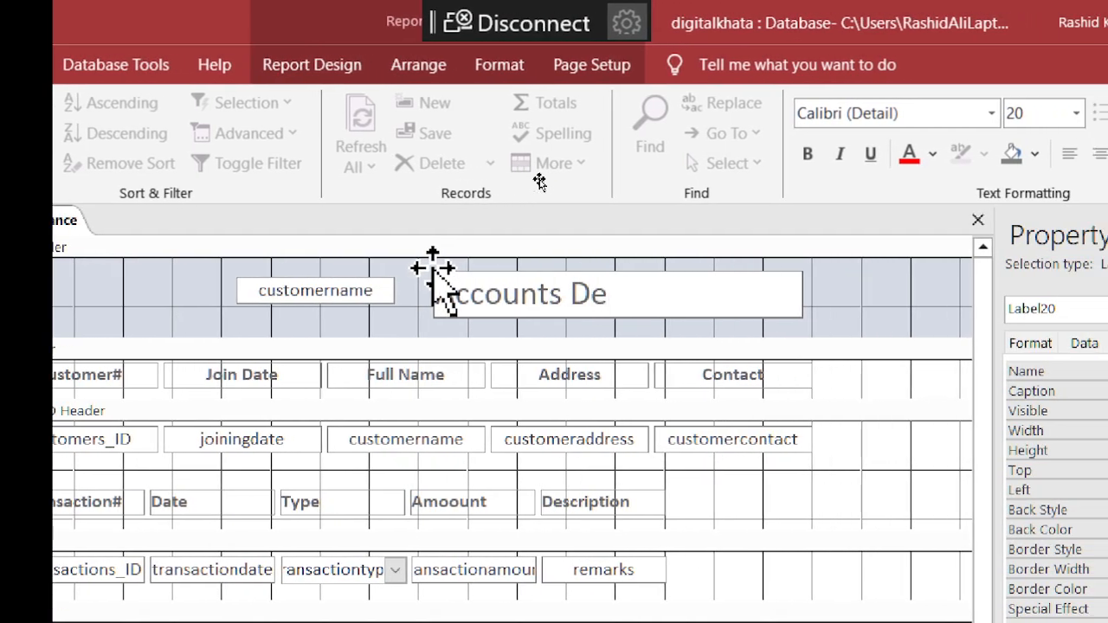
{"action": "type", "text": "Report"}
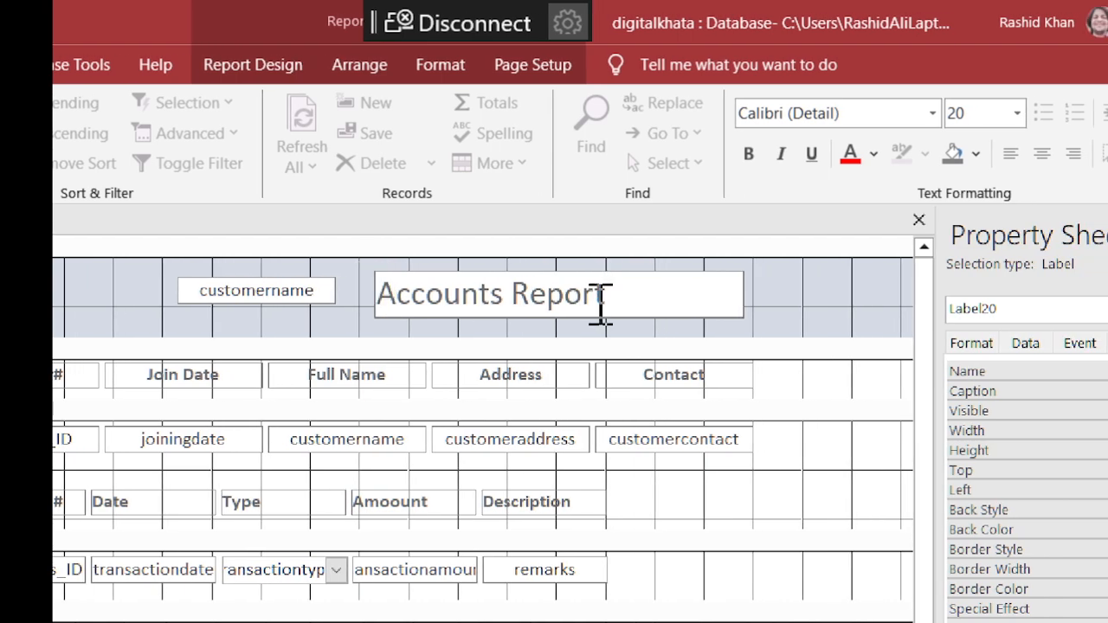
{"action": "key", "text": "Return"}
{"action": "left_click", "coordinate": [827, 304]}
- Set the font size of the customername field in the Report Header to 20
{"action": "left_click", "coordinate": [284, 298]}
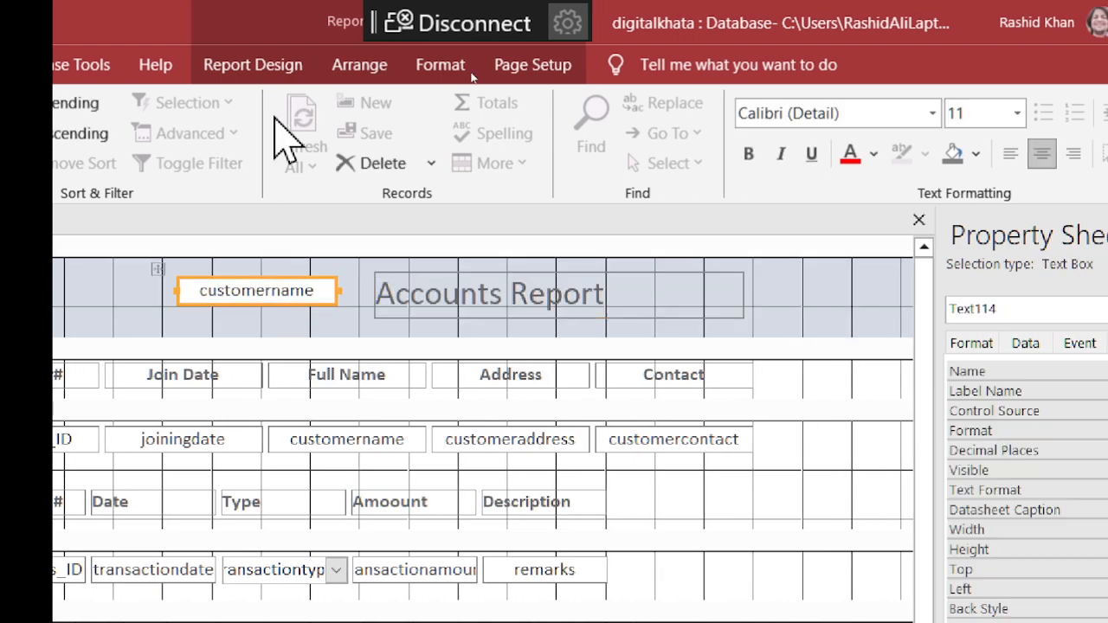
{"action": "left_click", "coordinate": [441, 66]}
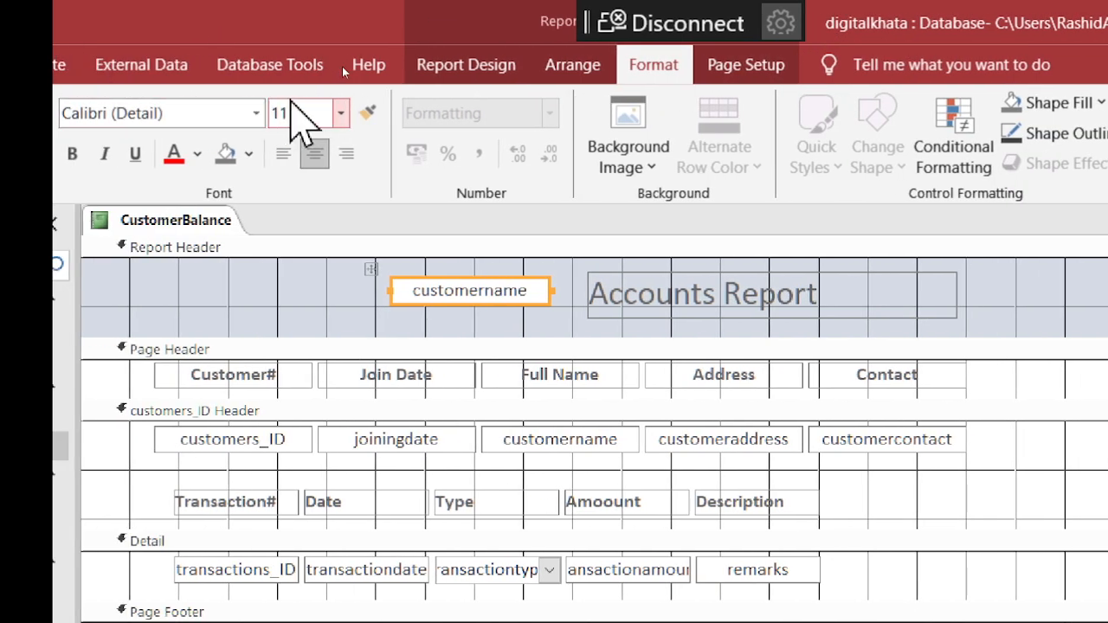
{"action": "left_click", "coordinate": [300, 113]}
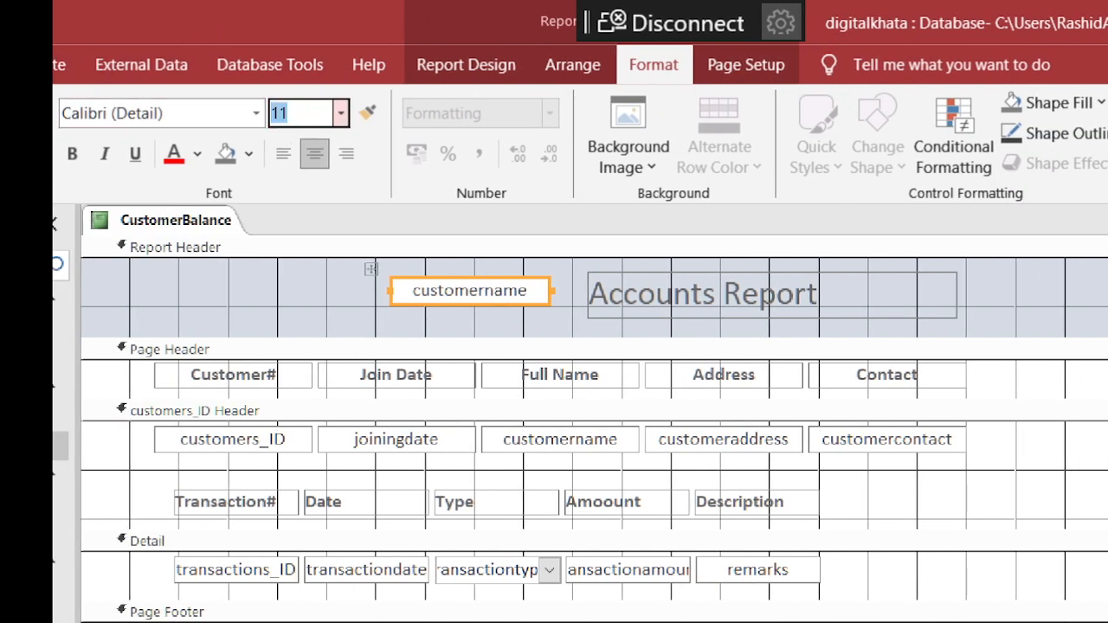
{"action": "type", "text": "20"}
{"action": "key", "text": "Return"}
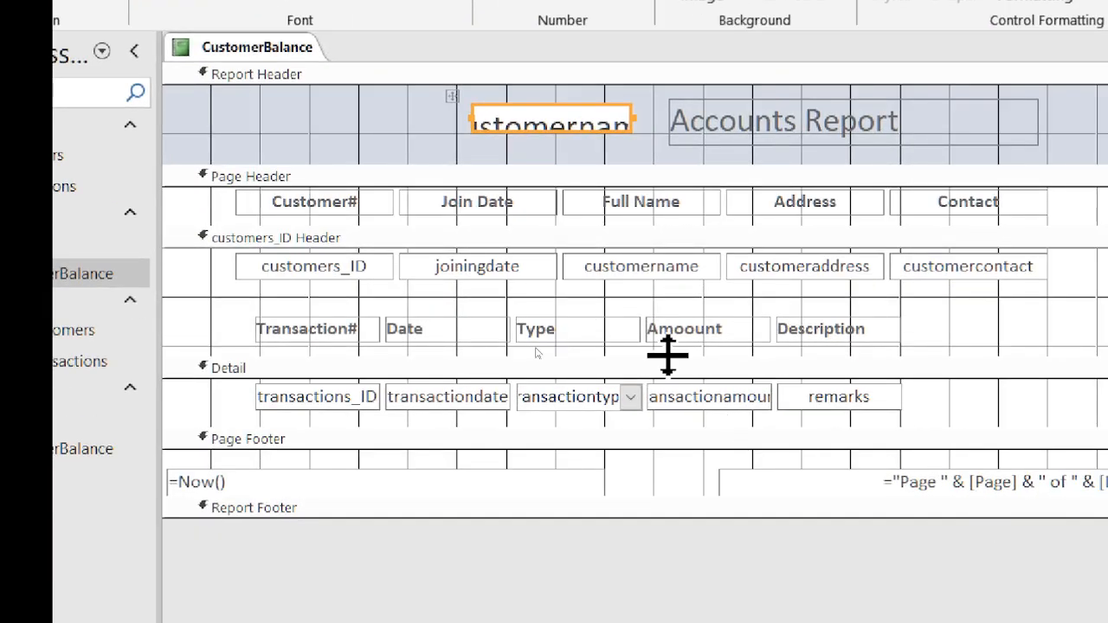
- Copy the customers_ID field from the customers_ID Header into the Report Header and place it just before the customername field
{"action": "left_click", "coordinate": [327, 277]}
{"action": "left_click", "coordinate": [390, 140]}
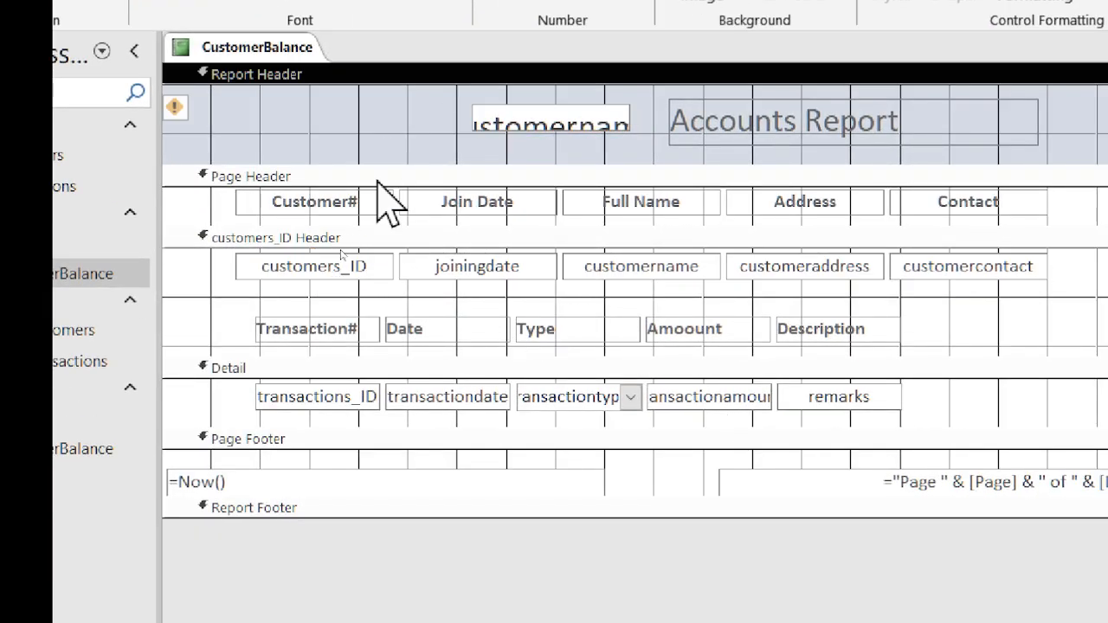
{"action": "left_click", "coordinate": [337, 276]}
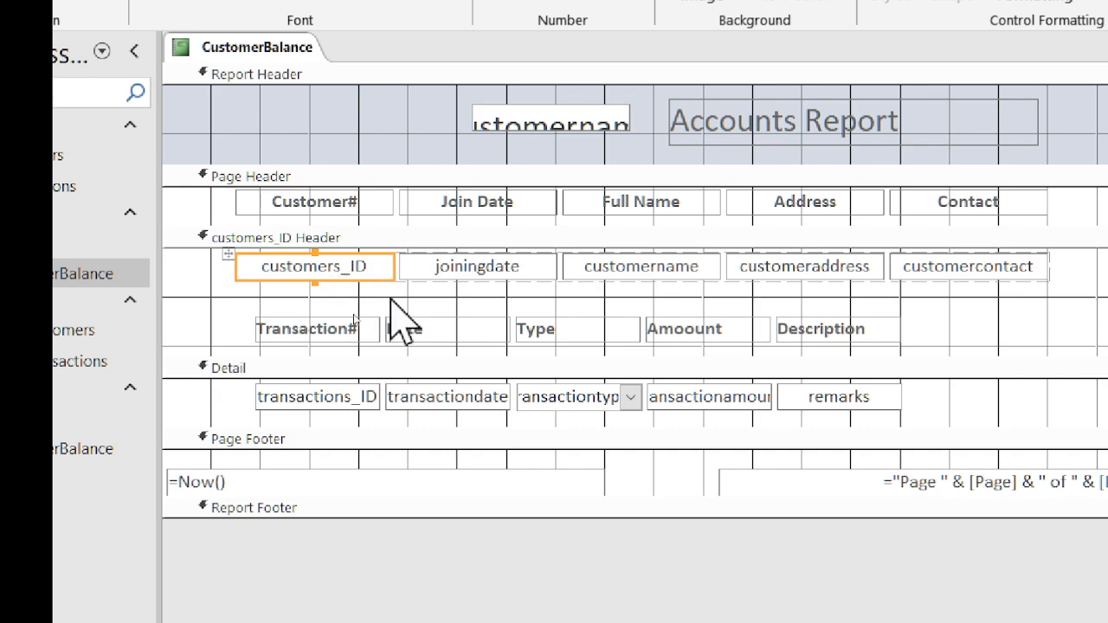
{"action": "left_click", "coordinate": [309, 138]}
{"action": "key", "text": "ctrl+v"}
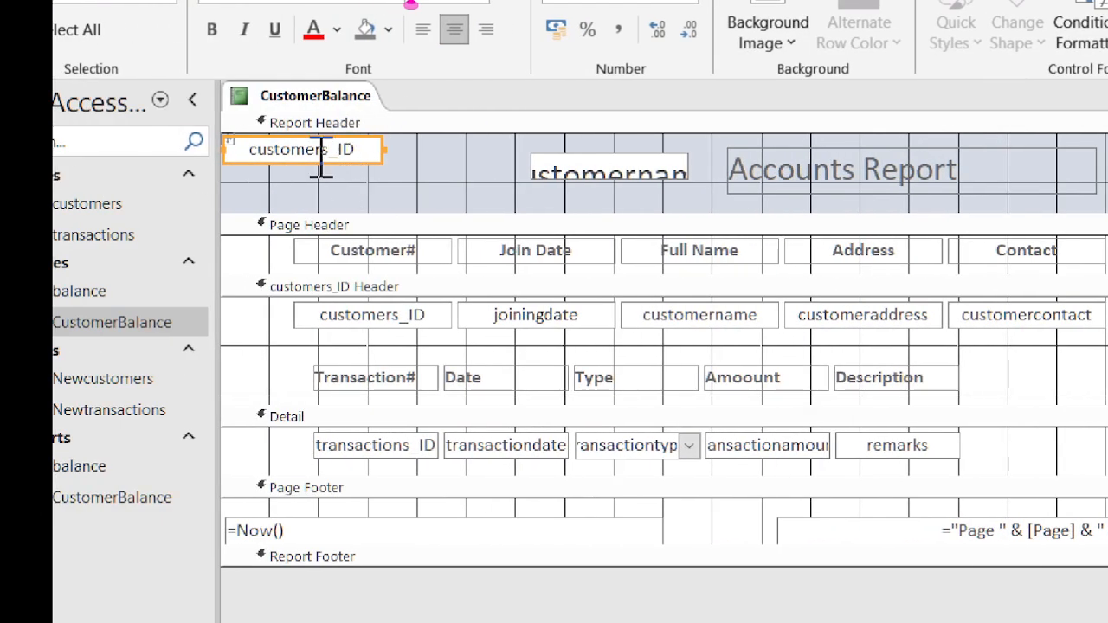
{"action": "left_click_drag", "start_coordinate": [304, 153], "coordinate": [433, 173]}
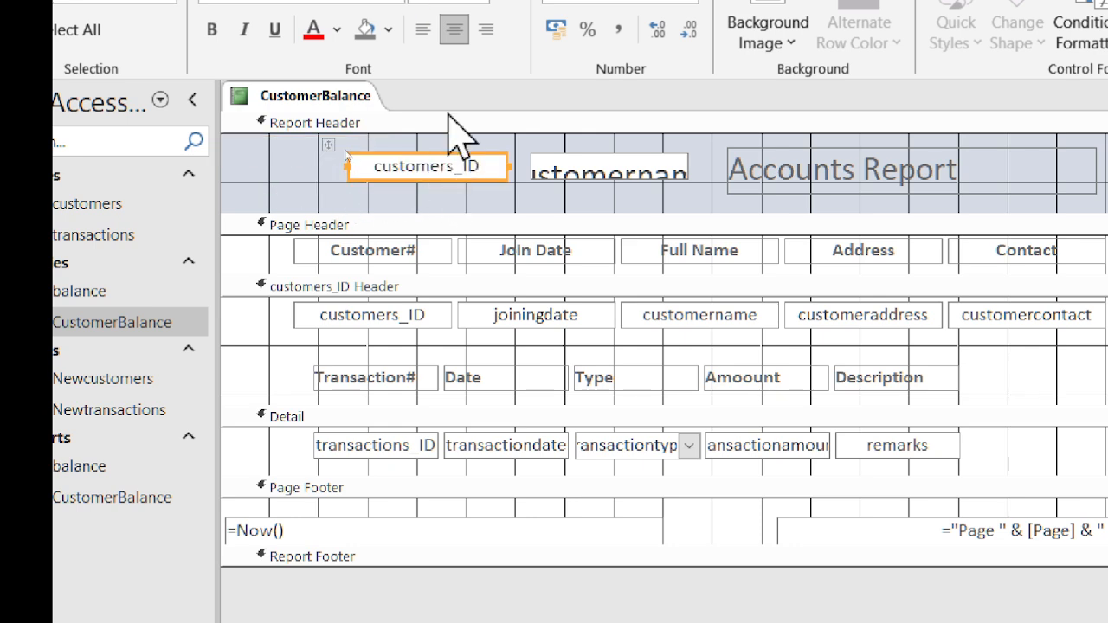
- Set the font size of the customers_ID copy in the Report Header to 20
{"action": "left_click", "coordinate": [425, 0]}
{"action": "type", "text": "20"}
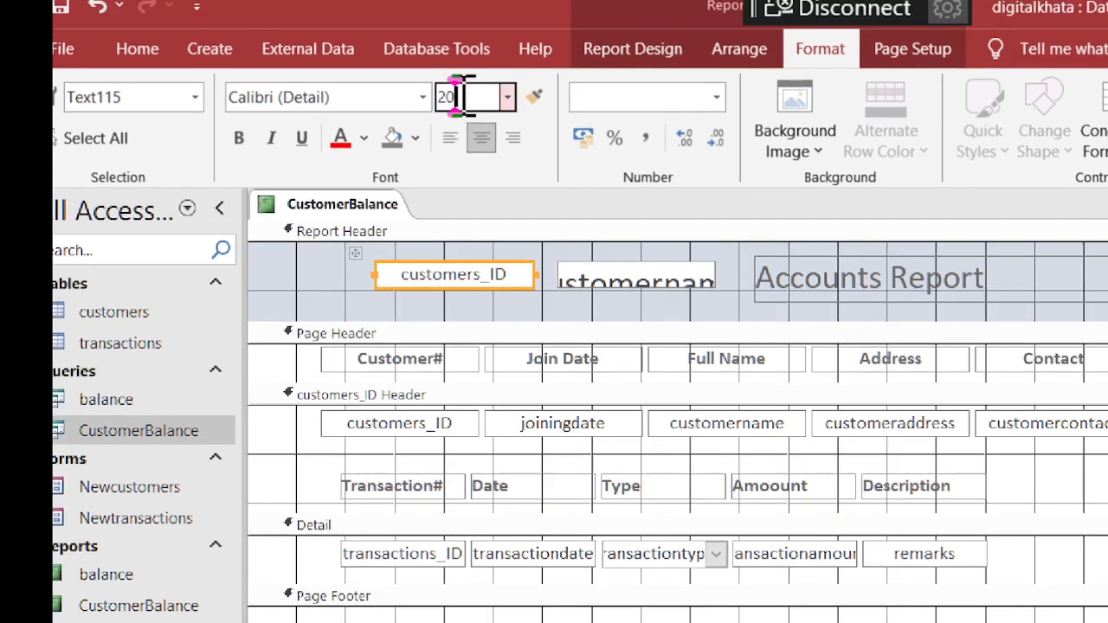
{"action": "key", "text": "Return"}
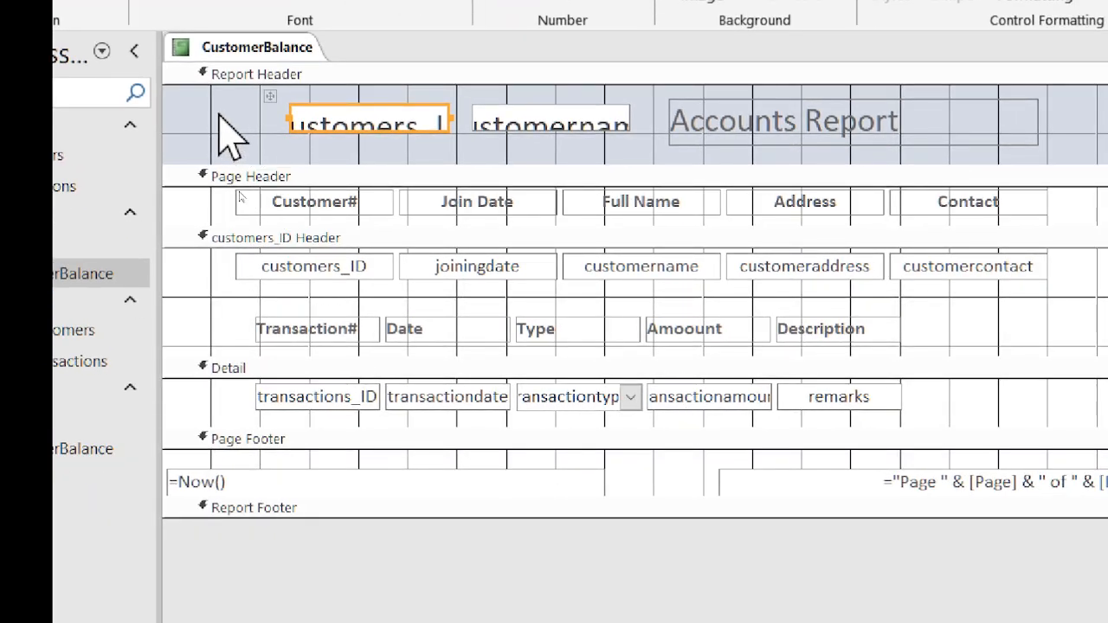
- Arrange the customers_ID field, customername field and Accounts Report label in the Report Header in a tabular layout
{"action": "left_click_drag", "start_coordinate": [218, 102], "coordinate": [922, 167]}
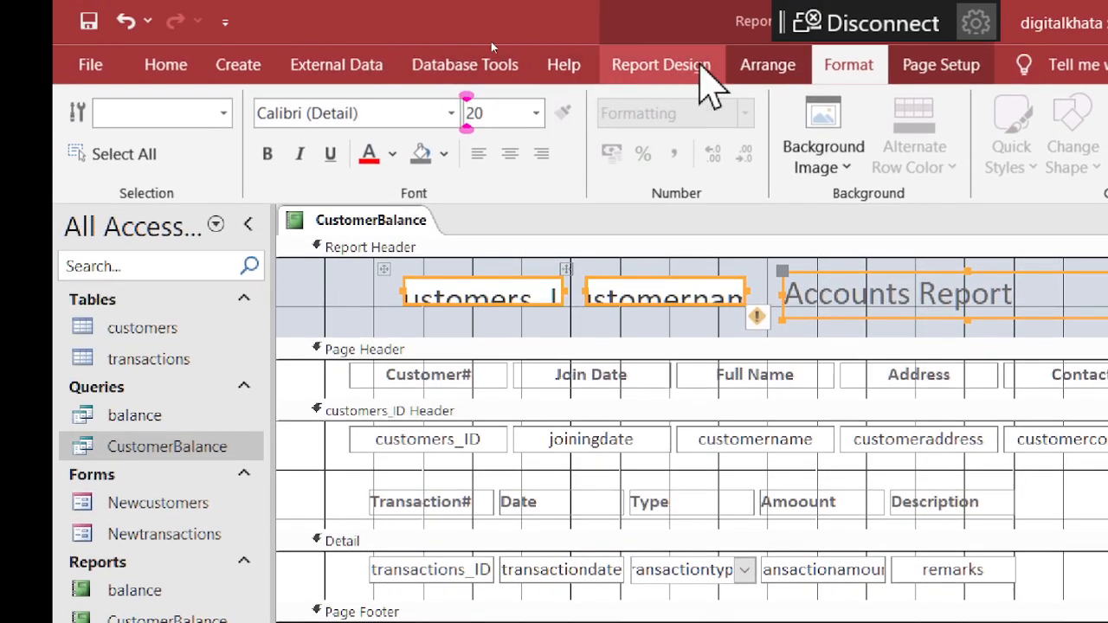
{"action": "left_click", "coordinate": [654, 1]}
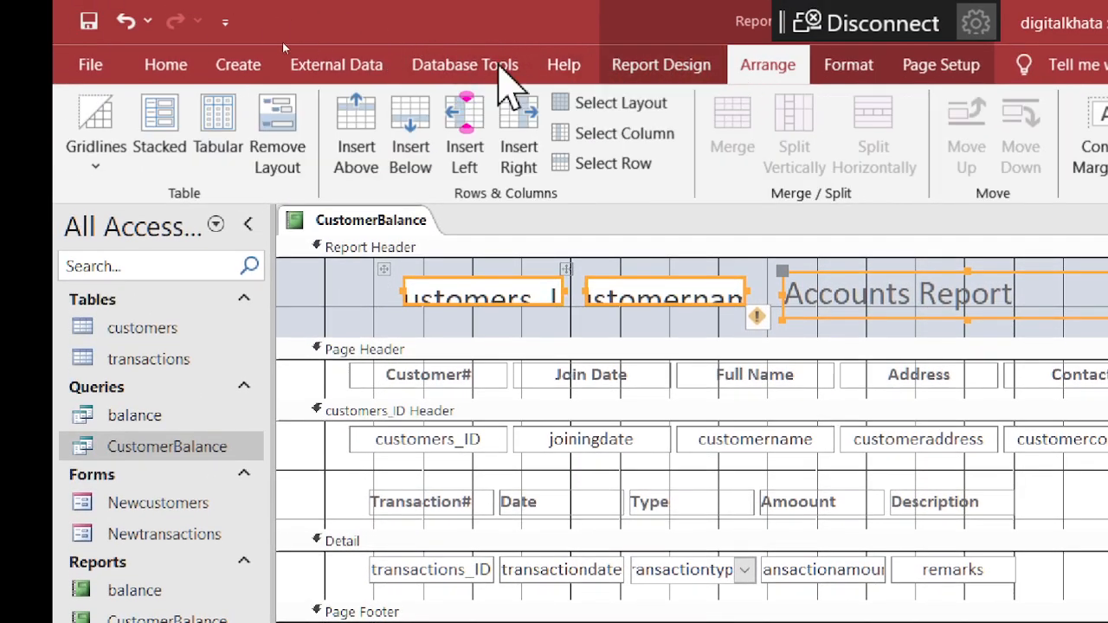
{"action": "left_click", "coordinate": [165, 130]}
{"action": "left_click", "coordinate": [208, 151]}
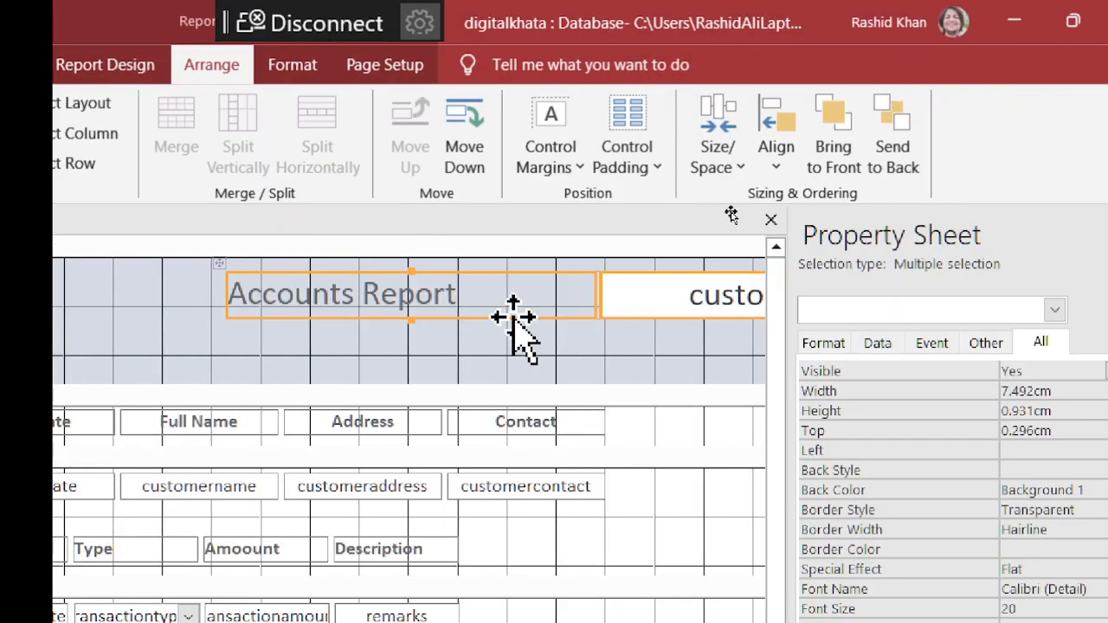
- Reposition the tabular row of controls in the Report Header, then delete the row and undo the deletion
{"action": "left_click_drag", "start_coordinate": [514, 320], "coordinate": [198, 316]}
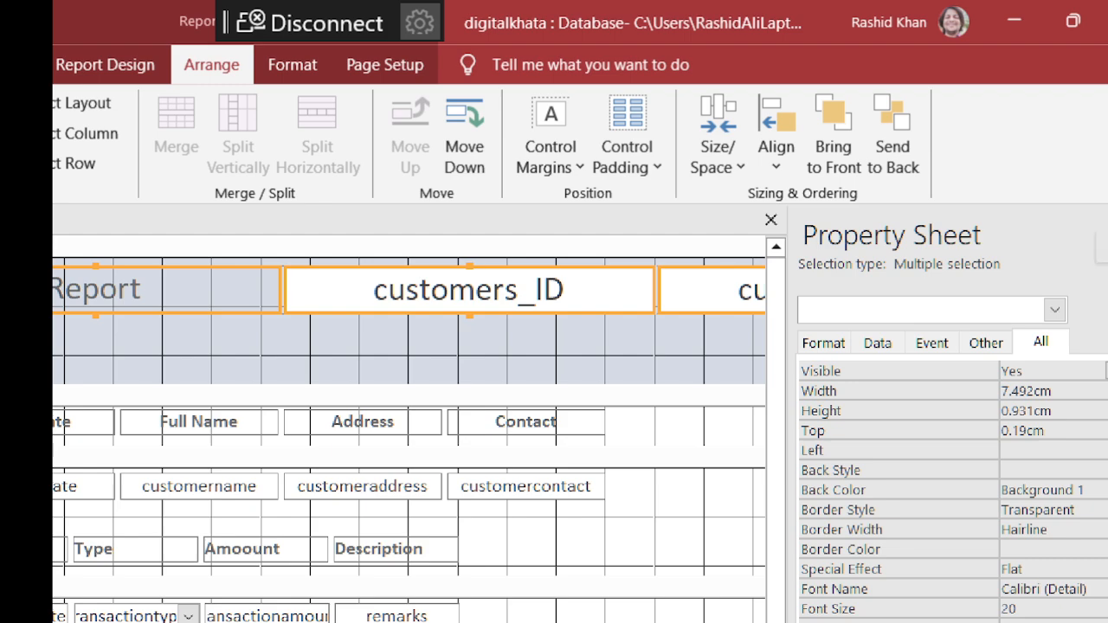
{"action": "left_click", "coordinate": [1103, 248]}
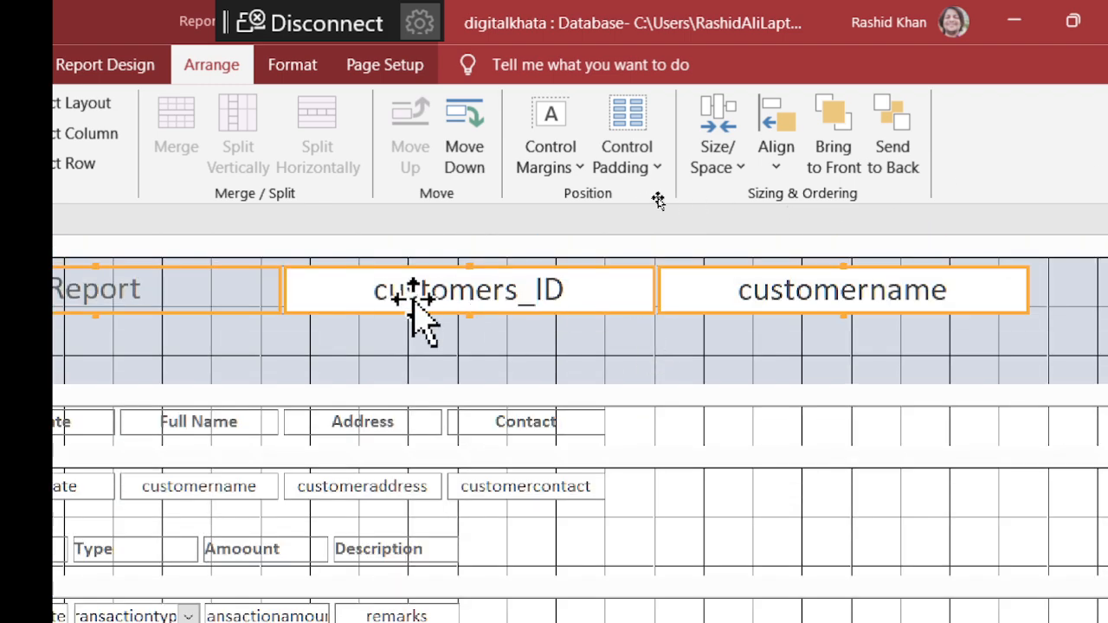
{"action": "left_click_drag", "start_coordinate": [379, 306], "coordinate": [447, 318]}
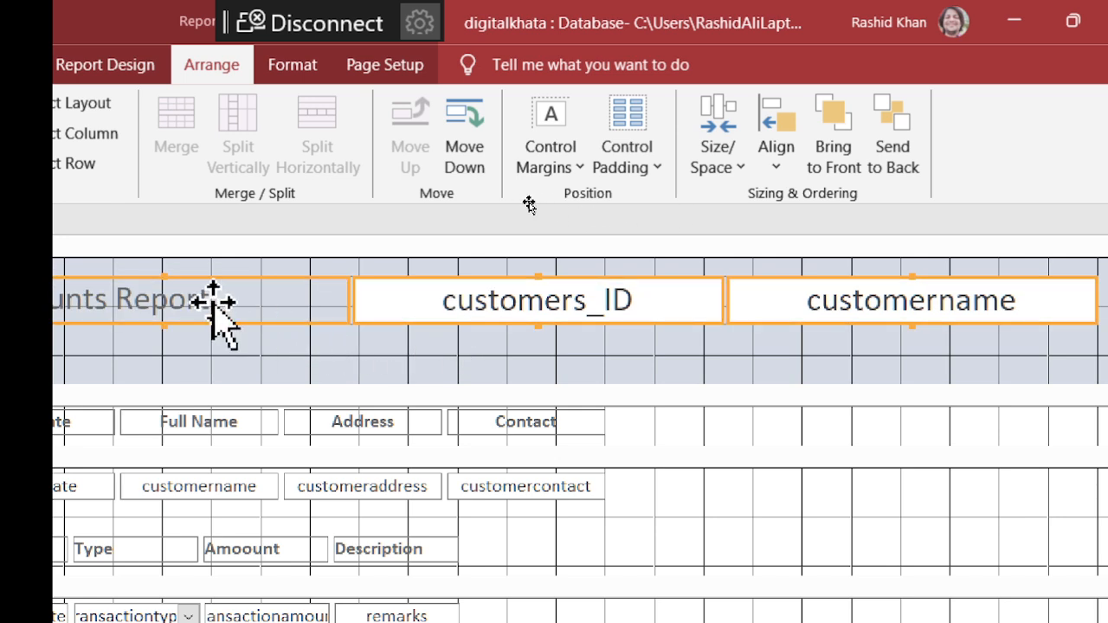
{"action": "mouse_move", "coordinate": [213, 303]}
{"action": "left_mouse_down"}
{"action": "mouse_move", "coordinate": [181, 302]}
{"action": "mouse_move", "coordinate": [361, 303]}
{"action": "mouse_move", "coordinate": [234, 307]}
{"action": "left_mouse_up"}
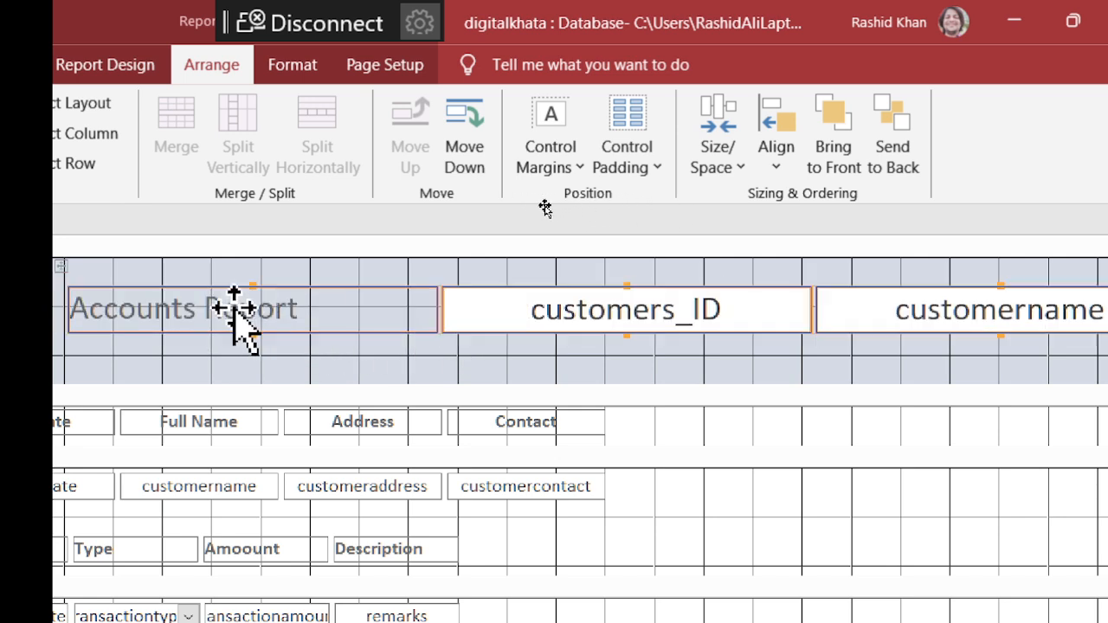
{"action": "key", "text": "Delete"}
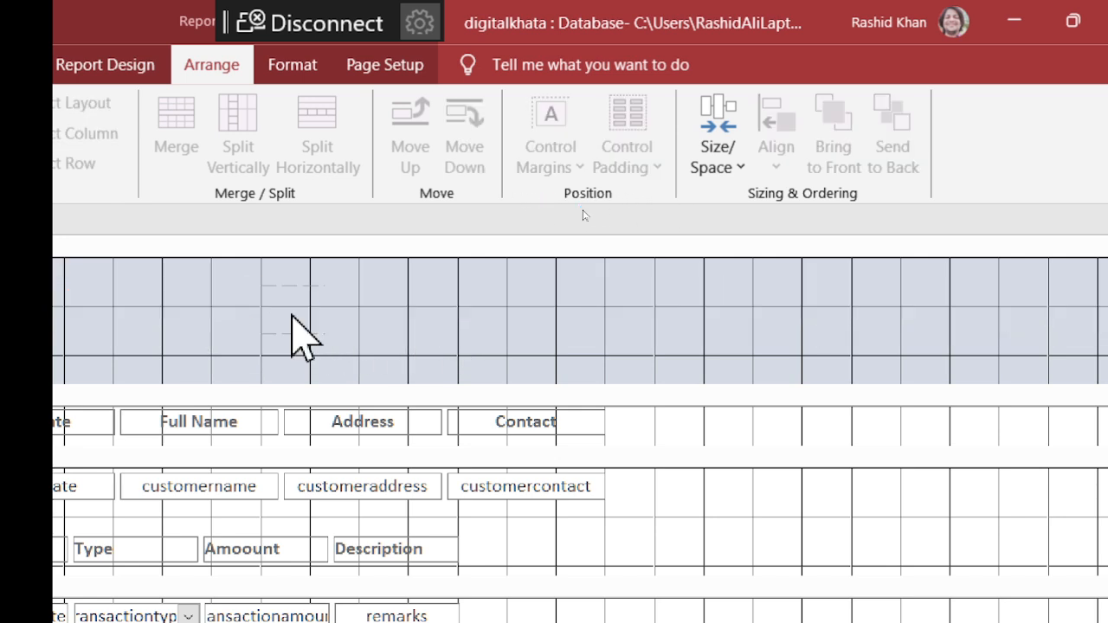
{"action": "key", "text": "ctrl+z"}
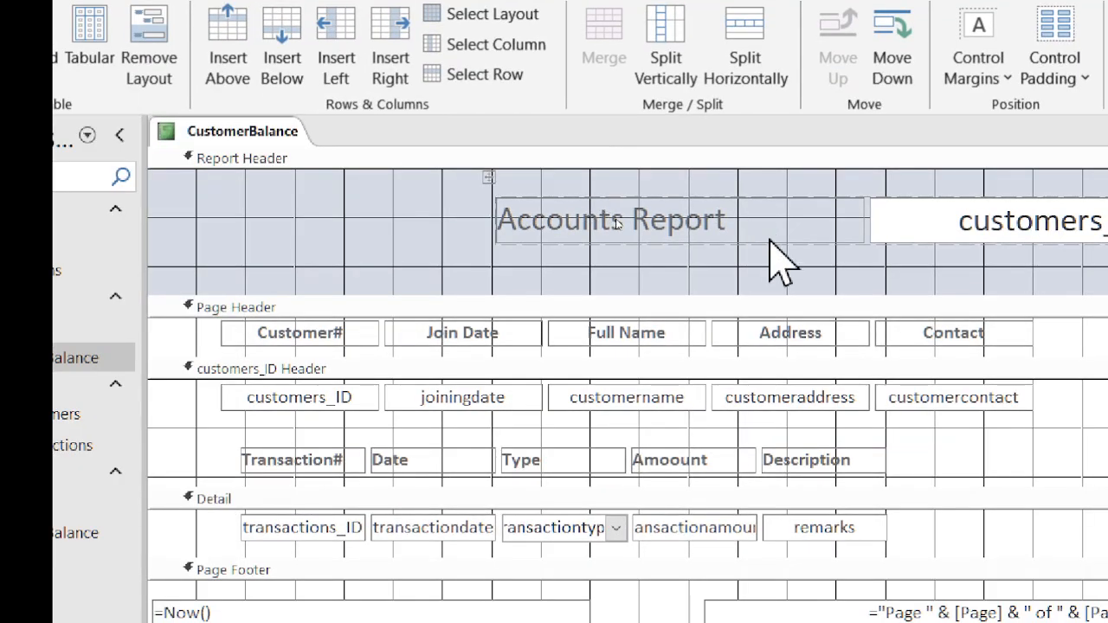
- Move the row of Report Header controls so the title starts above the Customer# column, and remove its tabular layout
{"action": "left_click", "coordinate": [746, 219]}
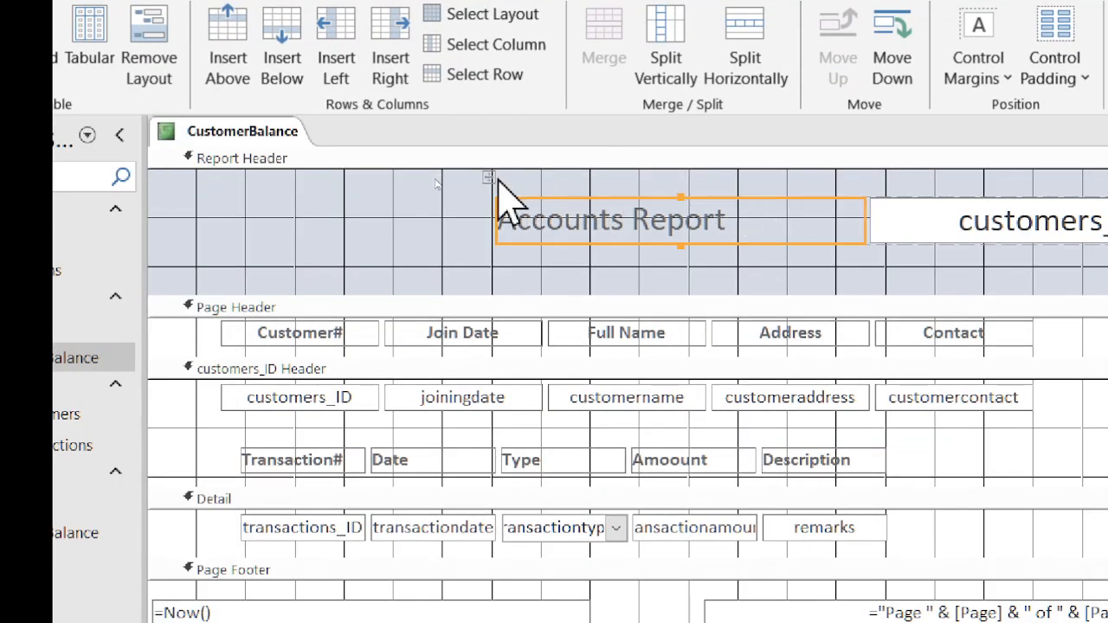
{"action": "left_click_drag", "start_coordinate": [492, 176], "coordinate": [292, 182]}
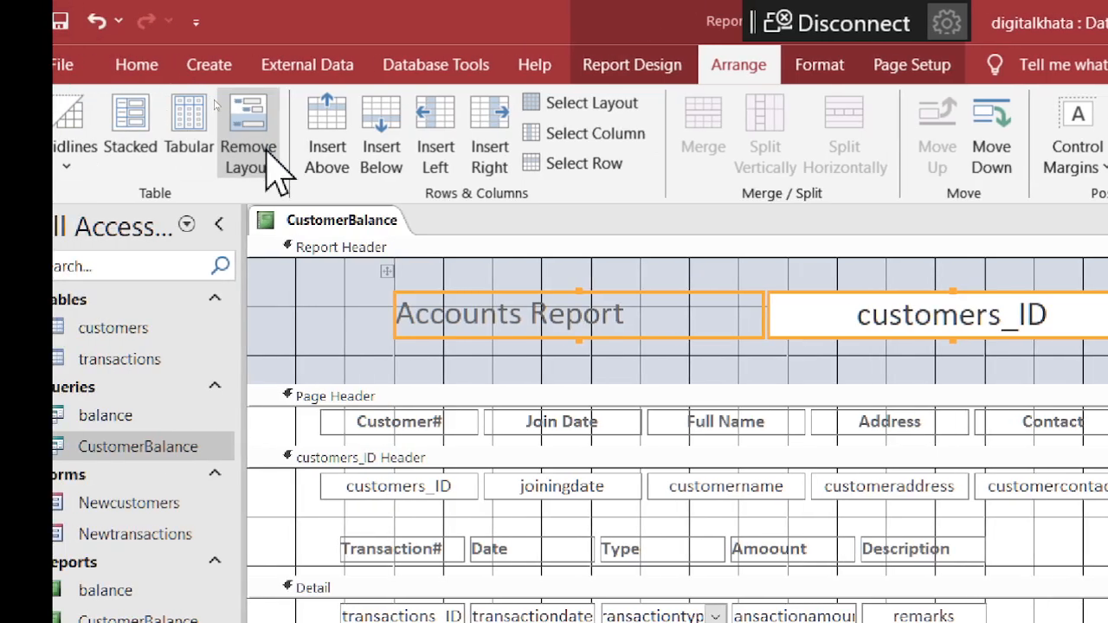
{"action": "left_click", "coordinate": [267, 158]}
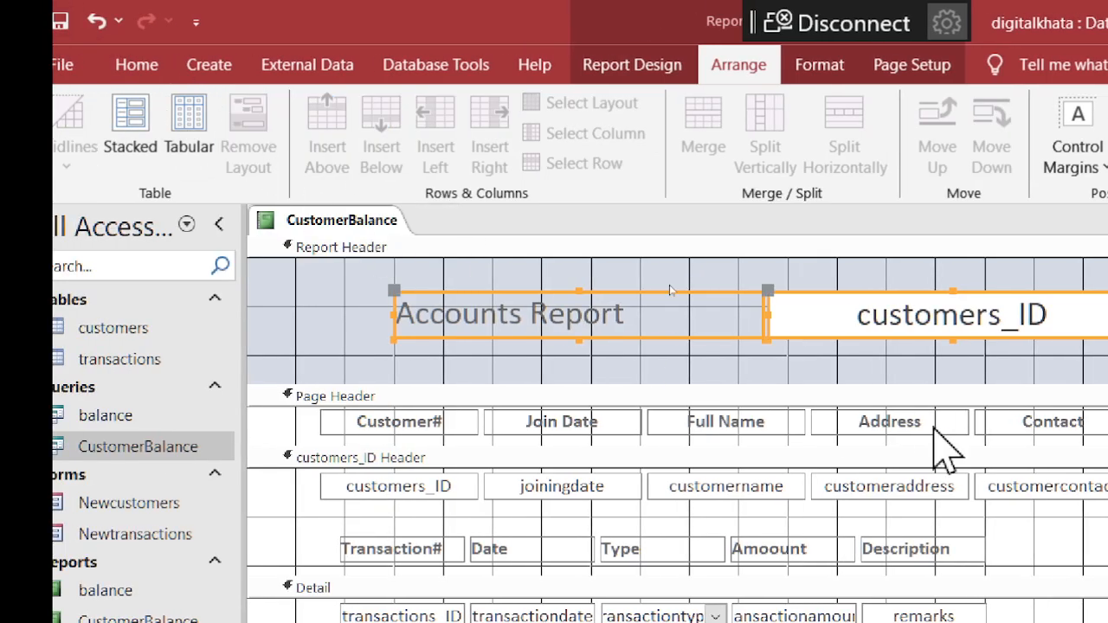
- Try to move the Accounts Report label and the customers_ID field independently of each other within the Report Header
{"action": "left_click", "coordinate": [1044, 314]}
{"action": "left_click", "coordinate": [632, 316]}
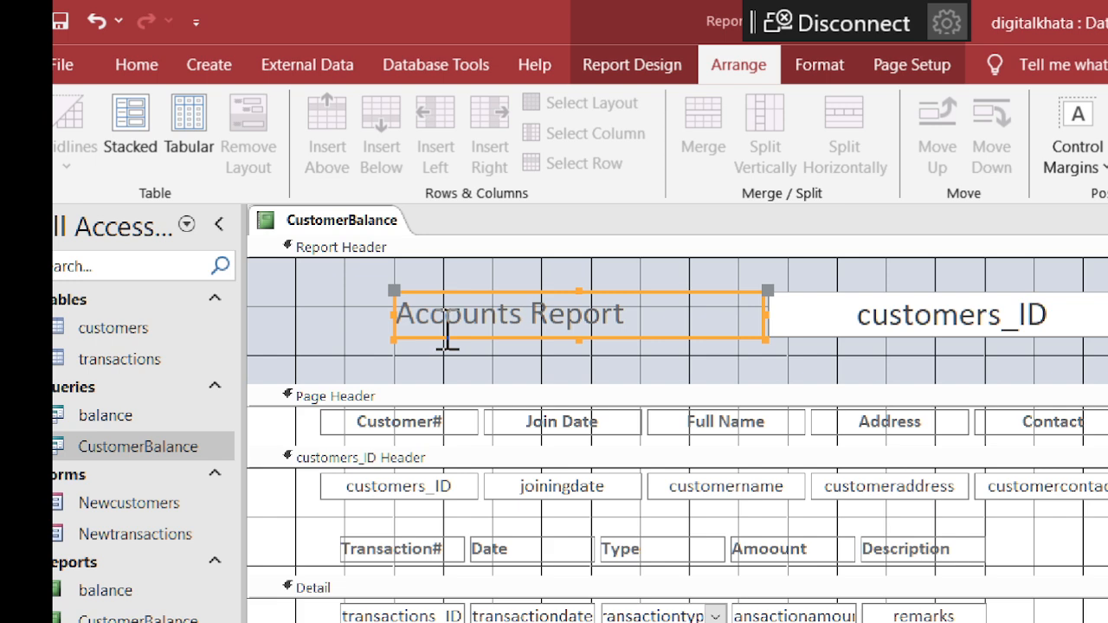
{"action": "left_click_drag", "start_coordinate": [438, 340], "coordinate": [423, 401]}
{"action": "left_click_drag", "start_coordinate": [909, 377], "coordinate": [913, 307]}
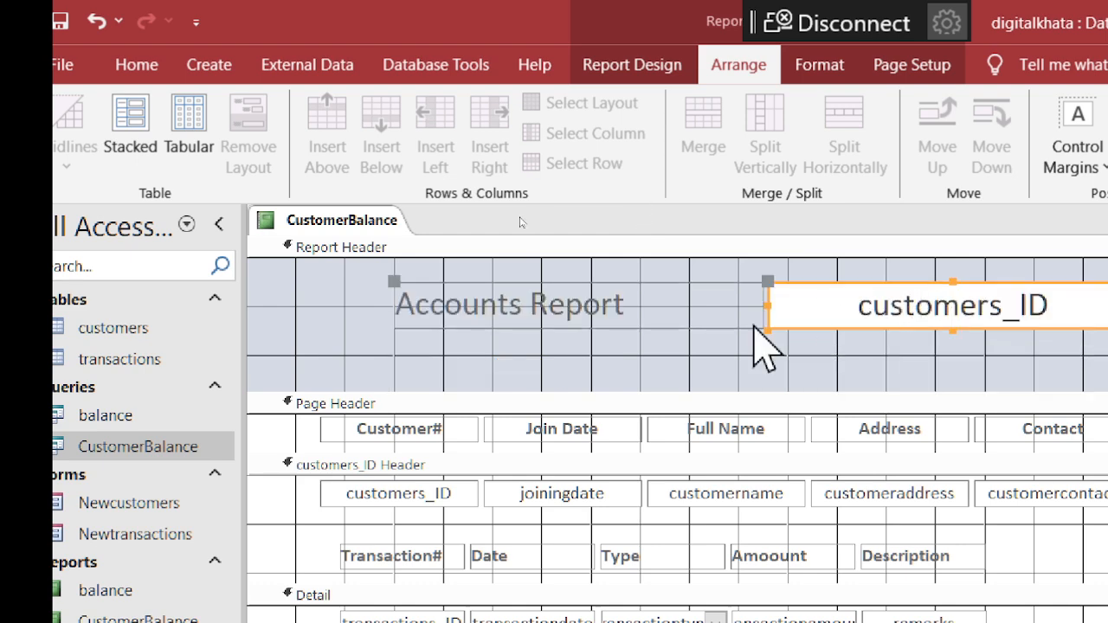
{"action": "left_click", "coordinate": [672, 294], "text": "shift"}
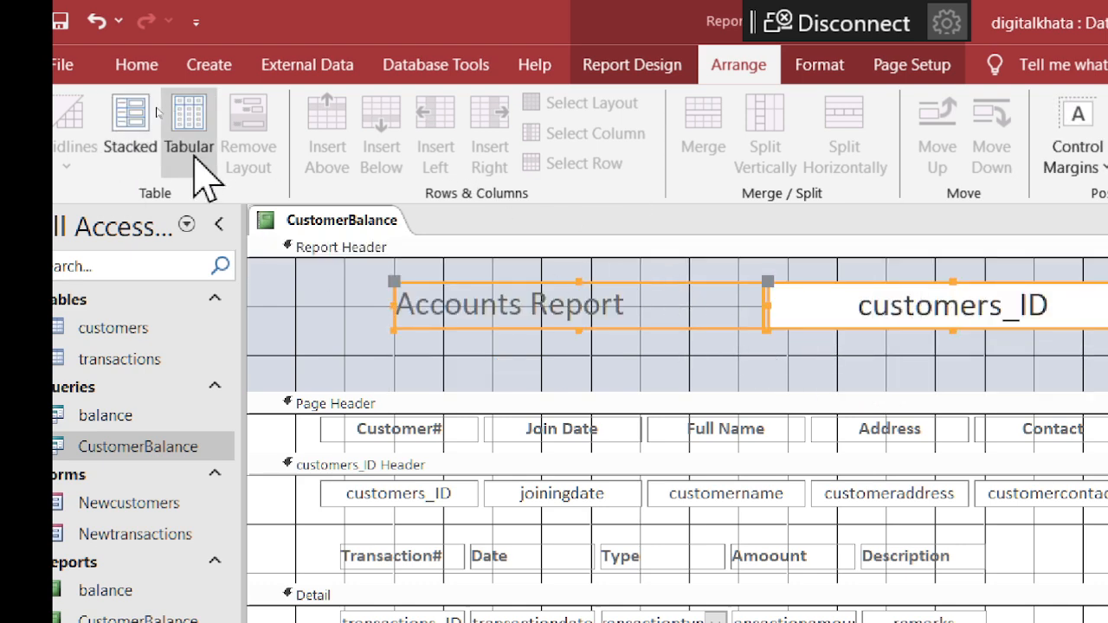
{"action": "left_click", "coordinate": [752, 364]}
{"action": "left_click_drag", "start_coordinate": [715, 326], "coordinate": [635, 335]}
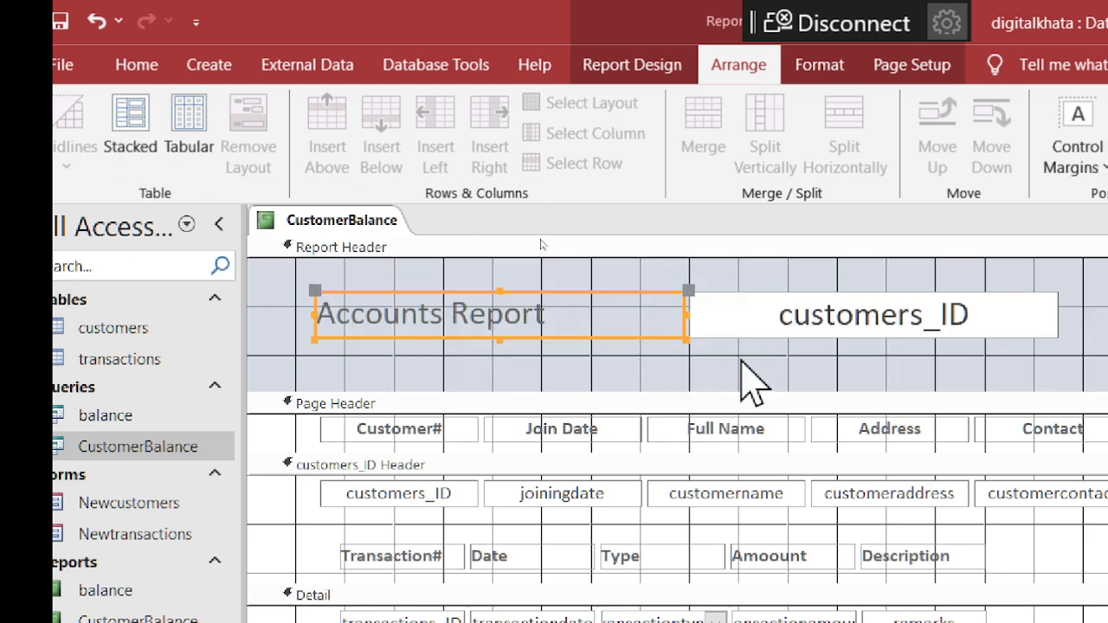
{"action": "left_click", "coordinate": [800, 320]}
{"action": "left_click_drag", "start_coordinate": [799, 320], "coordinate": [874, 303]}
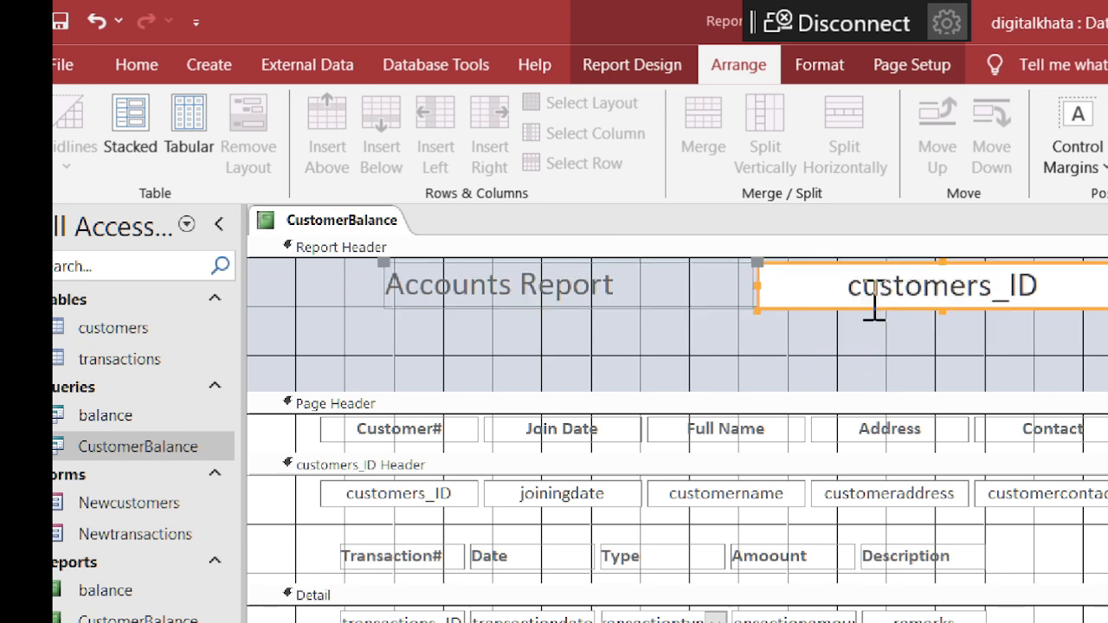
- Delete the Accounts Report label from the Report Header, keeping the customers_ID field
{"action": "left_click", "coordinate": [634, 303]}
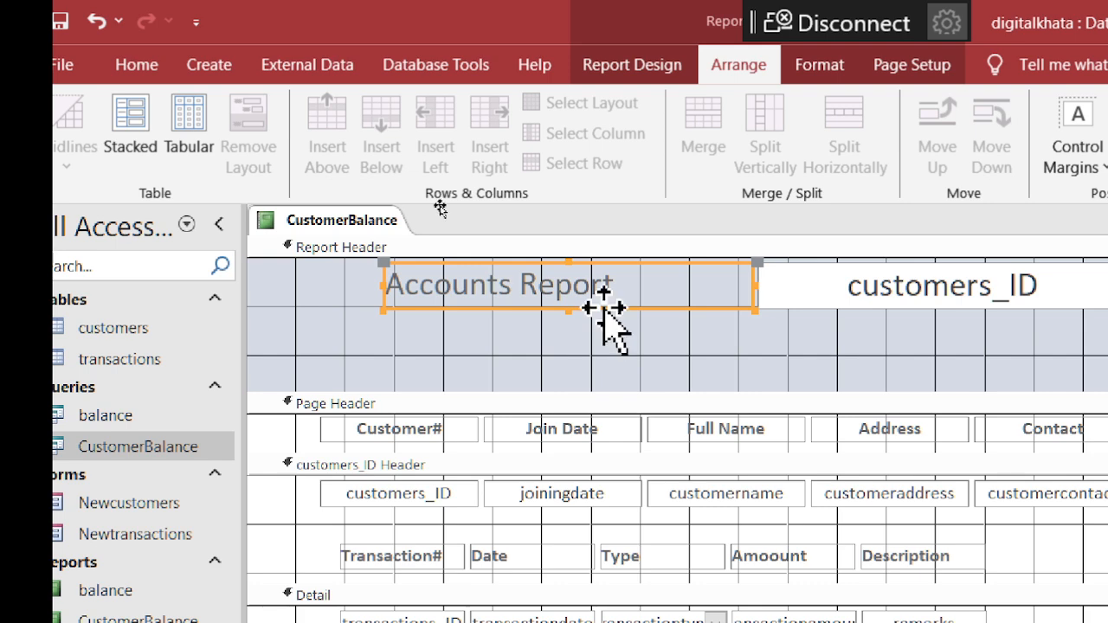
{"action": "right_click", "coordinate": [606, 309]}
{"action": "left_click", "coordinate": [651, 216]}
{"action": "key", "text": "Delete"}
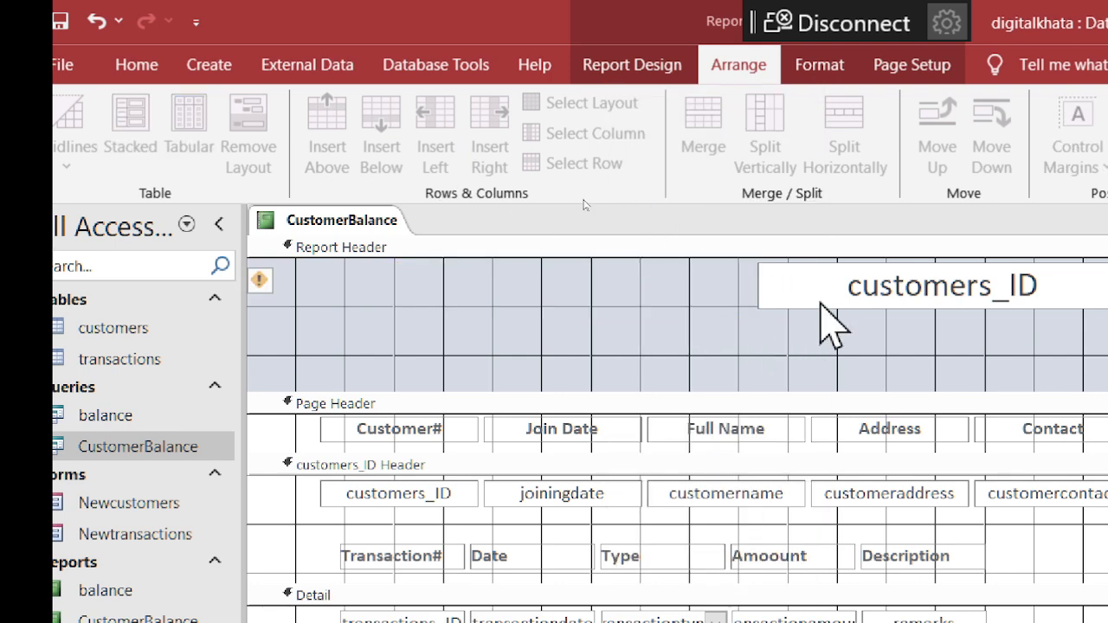
- Move the customers_ID field above the Customer# and Join Date columns and place the customername field directly after it
{"action": "left_click_drag", "start_coordinate": [831, 308], "coordinate": [430, 349]}
{"action": "left_click", "coordinate": [817, 347]}
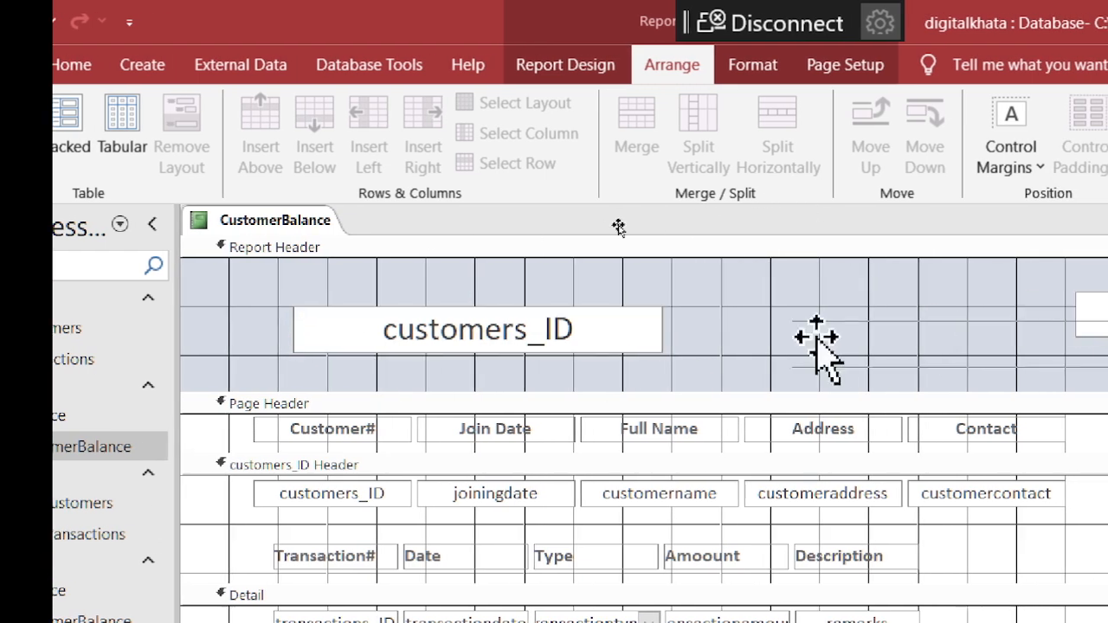
{"action": "left_click_drag", "start_coordinate": [693, 335], "coordinate": [690, 332]}
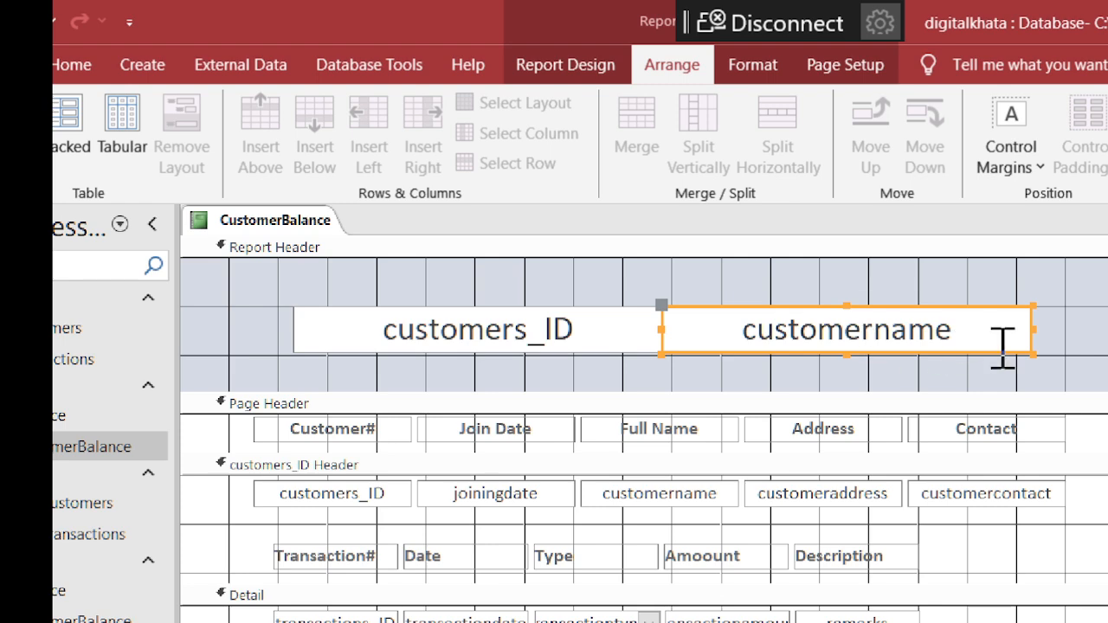
- Reduce the Report Header's height to just below its fields and add an "Accounts Report" label beyond the customername field
{"action": "left_click", "coordinate": [1052, 355]}
{"action": "left_click_drag", "start_coordinate": [742, 383], "coordinate": [748, 367]}
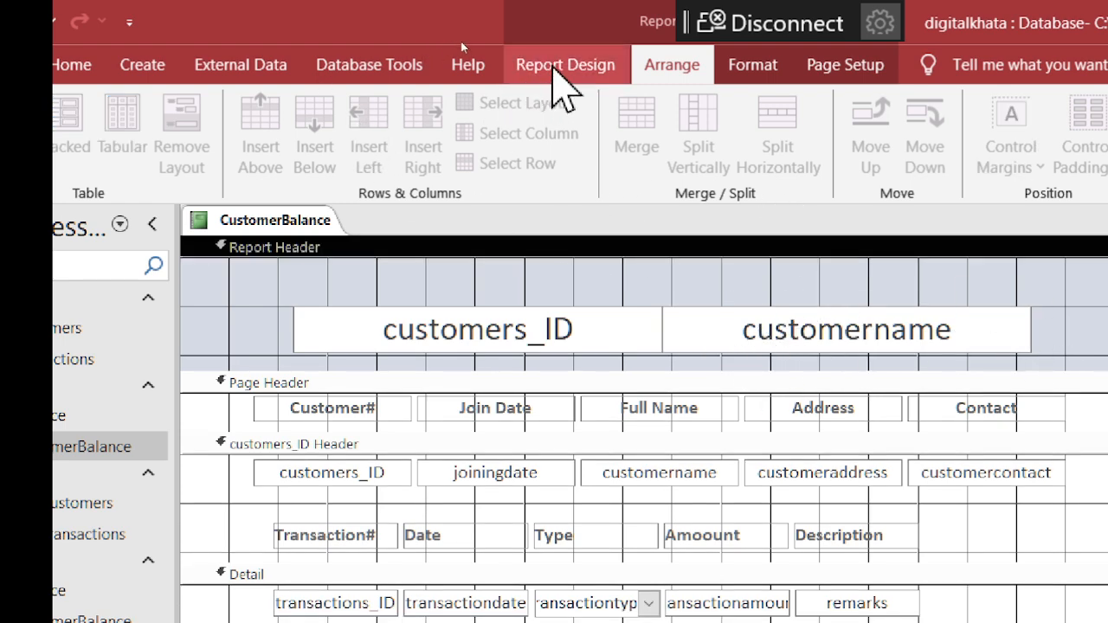
{"action": "left_click", "coordinate": [559, 67]}
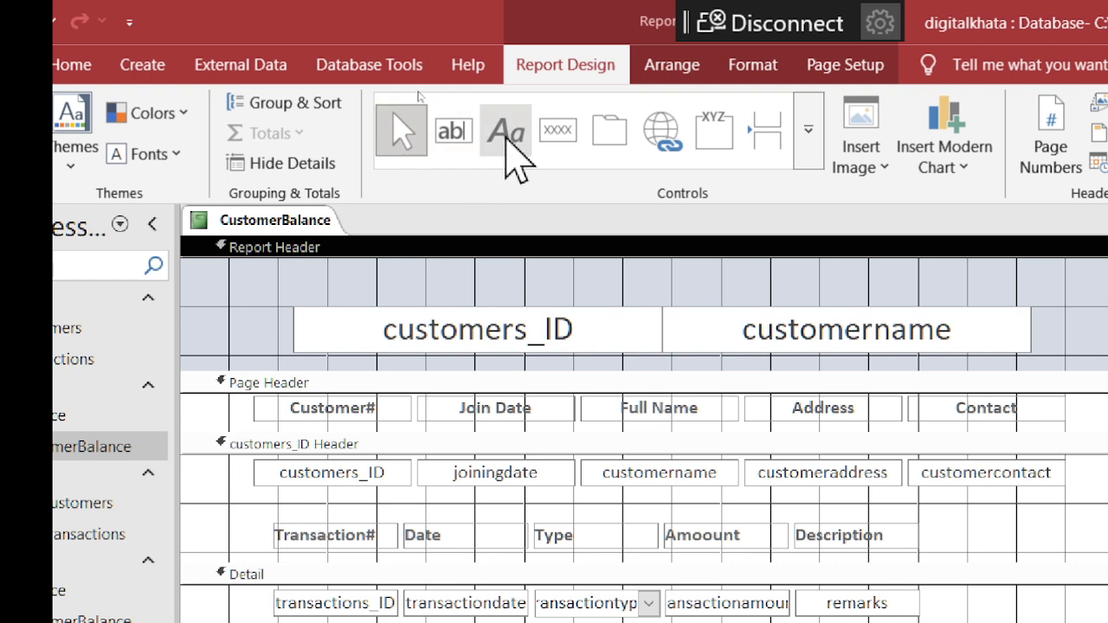
{"action": "left_click", "coordinate": [508, 138]}
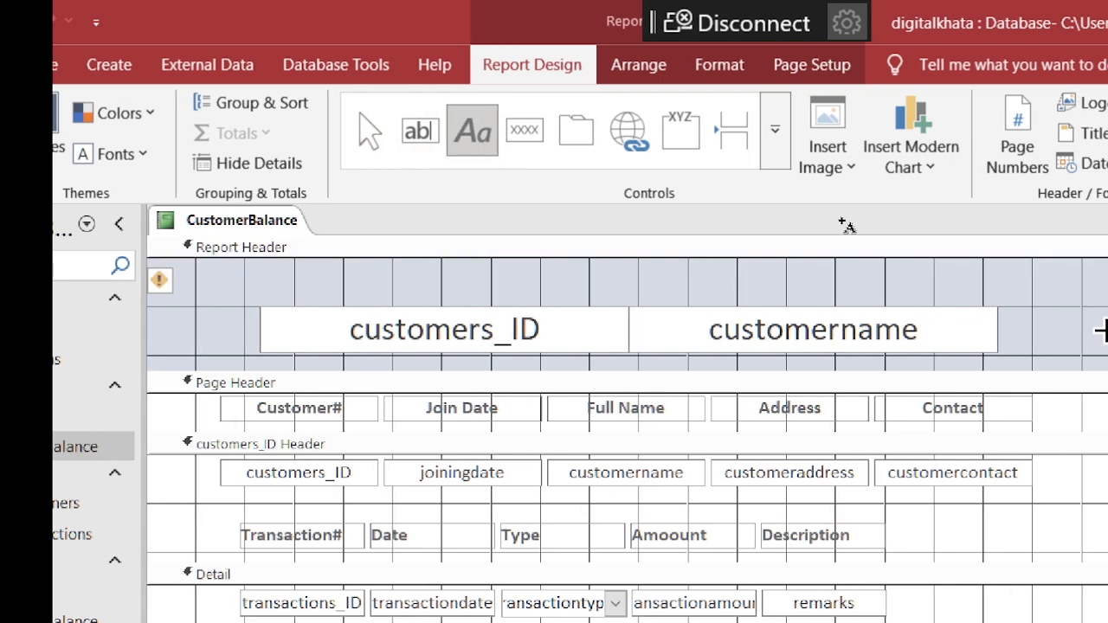
{"action": "left_click", "coordinate": [1043, 318]}
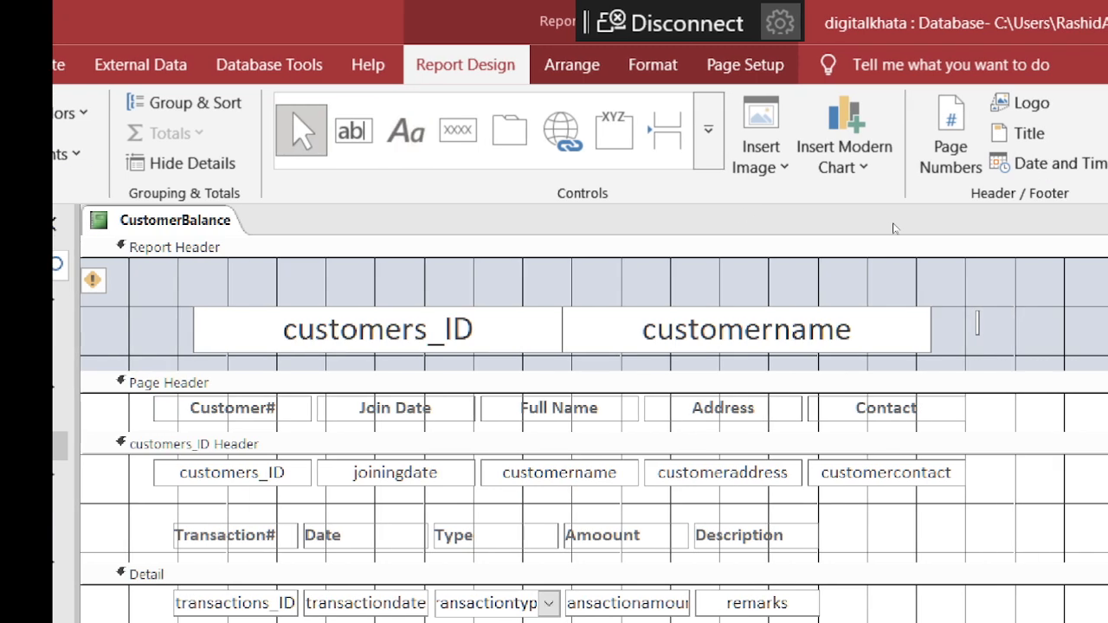
{"action": "type", "text": "Accounts Report"}
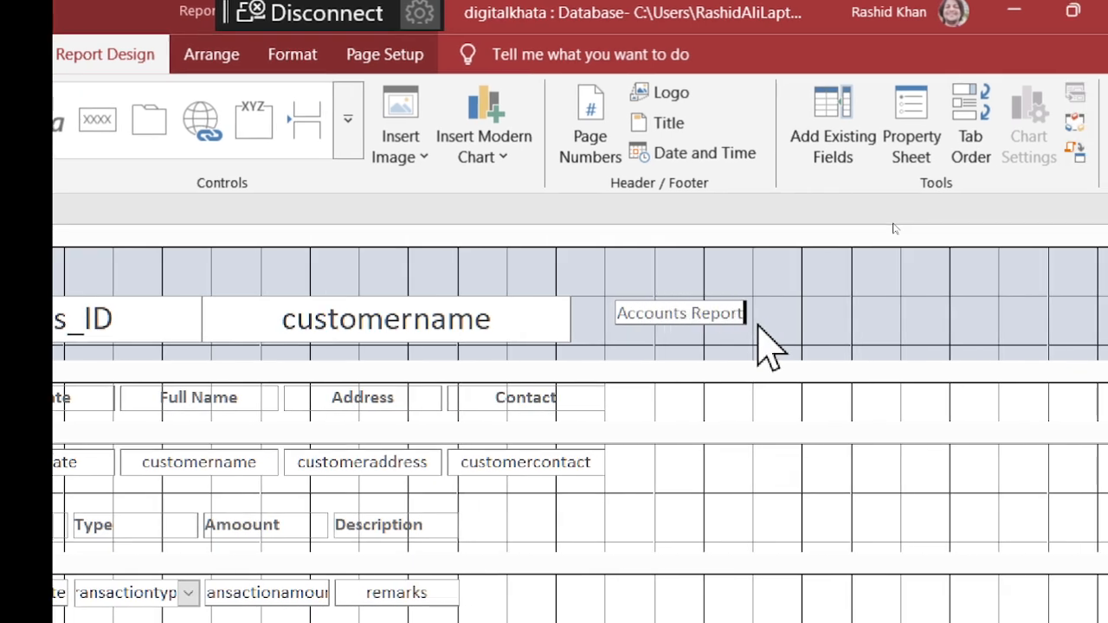
- Set the font size of the Accounts Report label in the Report Header to 20
{"action": "left_click_drag", "start_coordinate": [900, 279], "coordinate": [618, 317]}
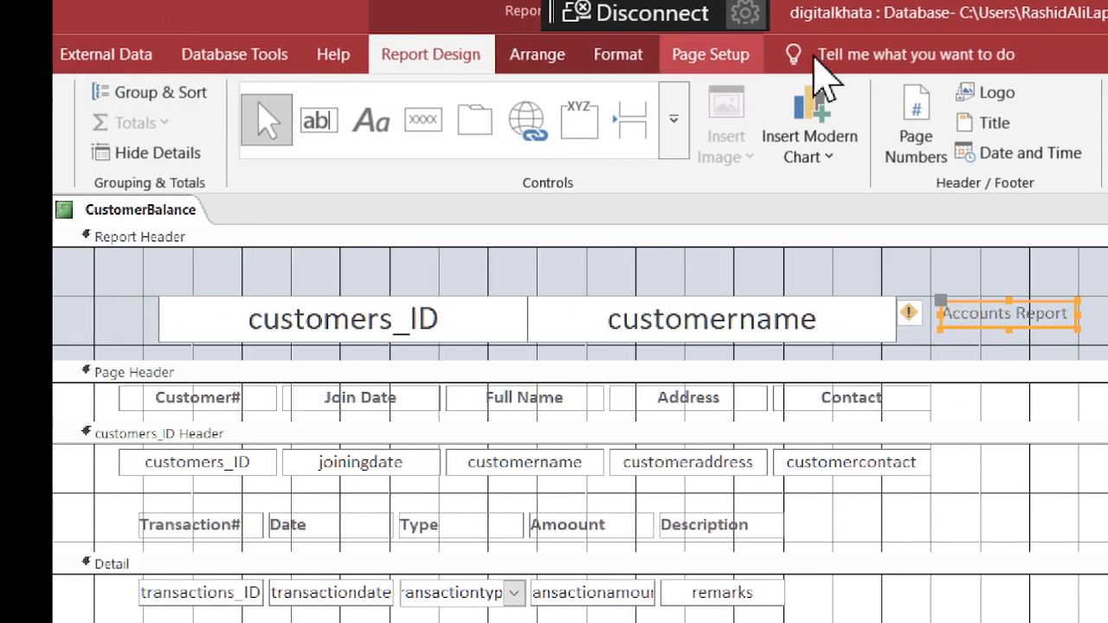
{"action": "left_click", "coordinate": [627, 55]}
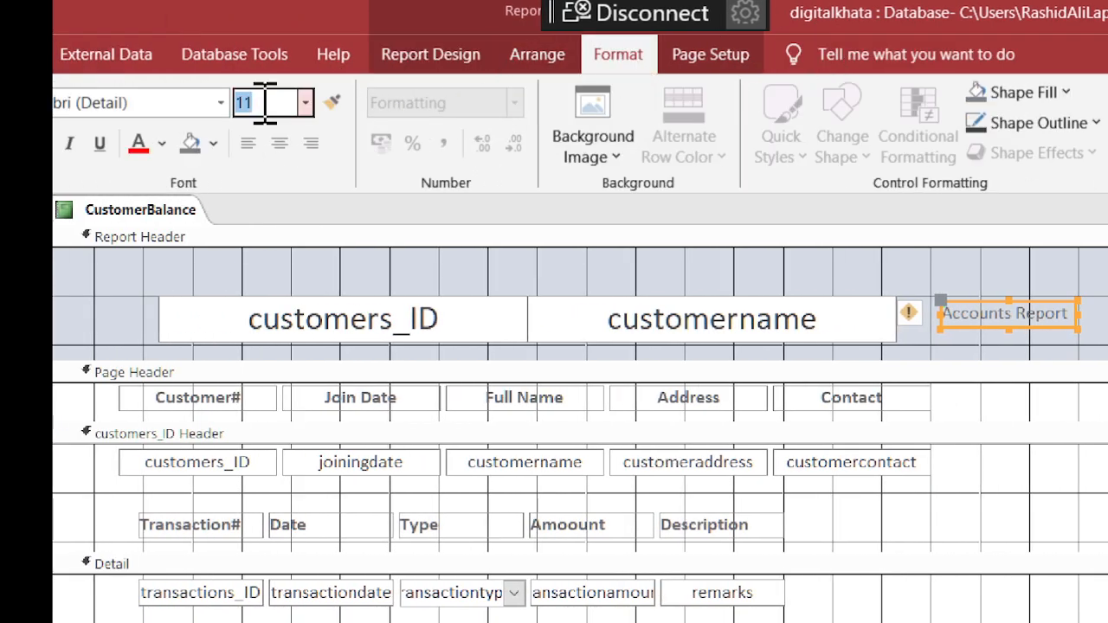
{"action": "type", "text": "20"}
{"action": "key", "text": "Return"}
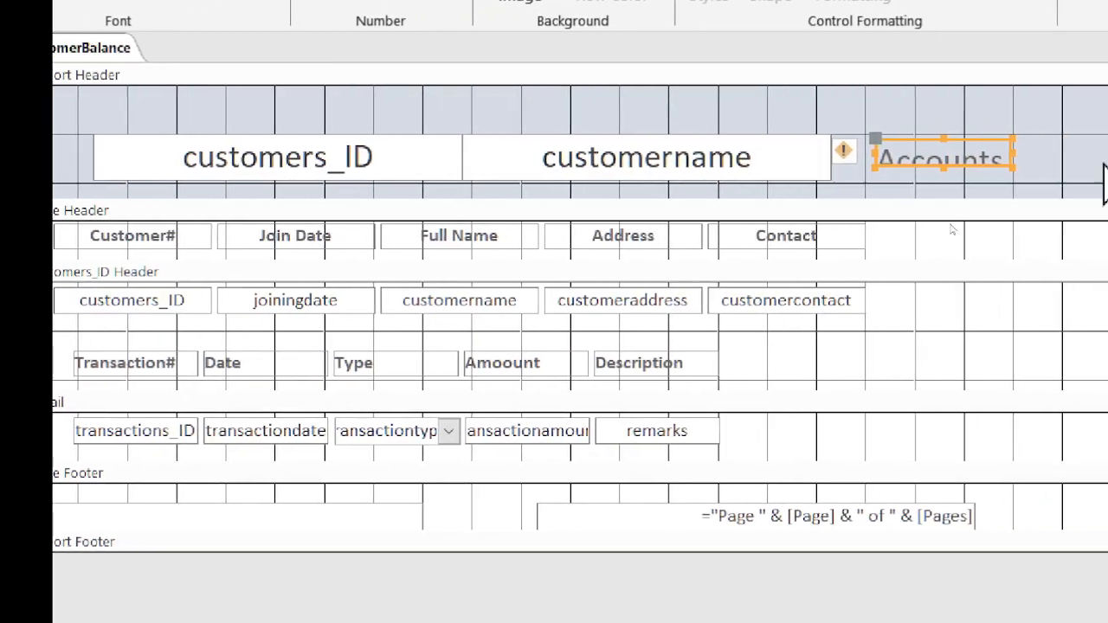
- Enlarge the Accounts Report label to fit its full text and move it directly beside the customername field
{"action": "double_click", "coordinate": [1013, 150]}
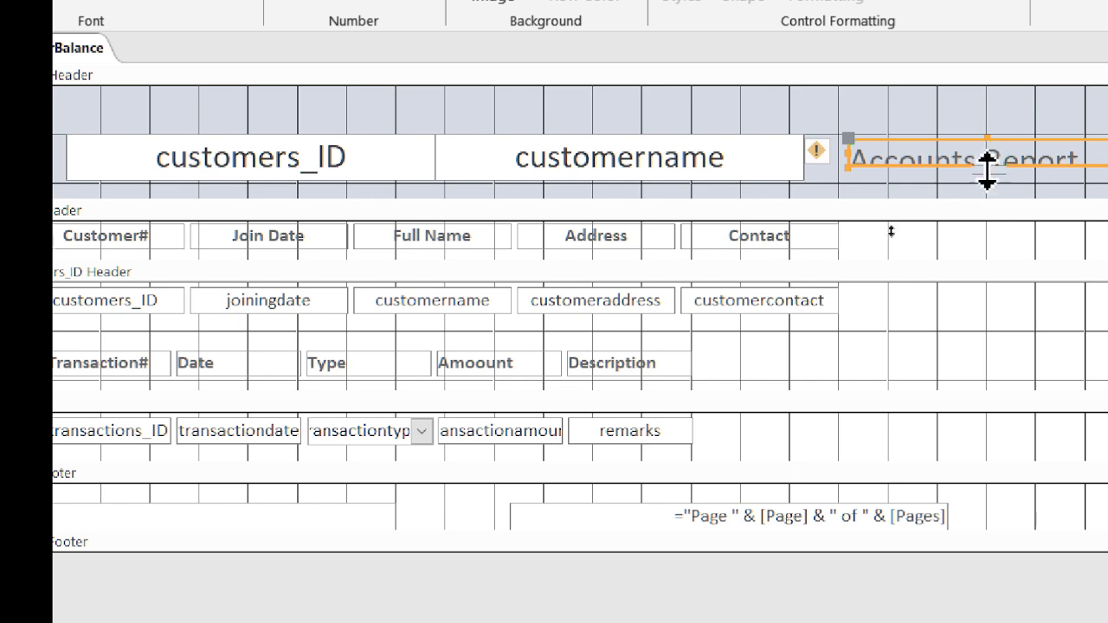
{"action": "left_click_drag", "start_coordinate": [987, 170], "coordinate": [988, 181]}
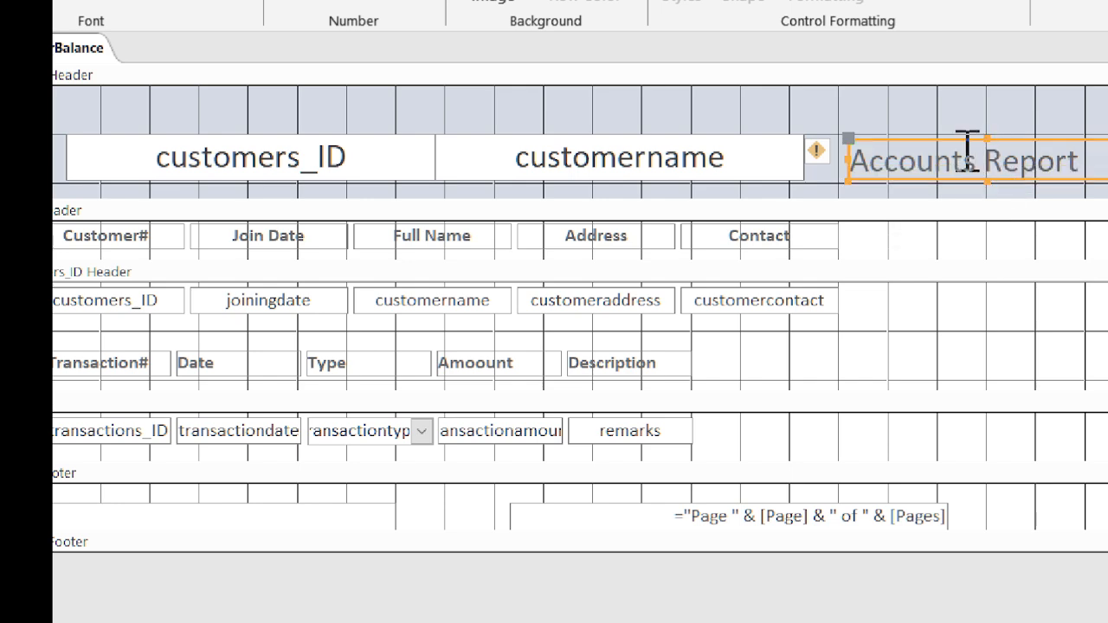
{"action": "left_click_drag", "start_coordinate": [944, 144], "coordinate": [903, 141]}
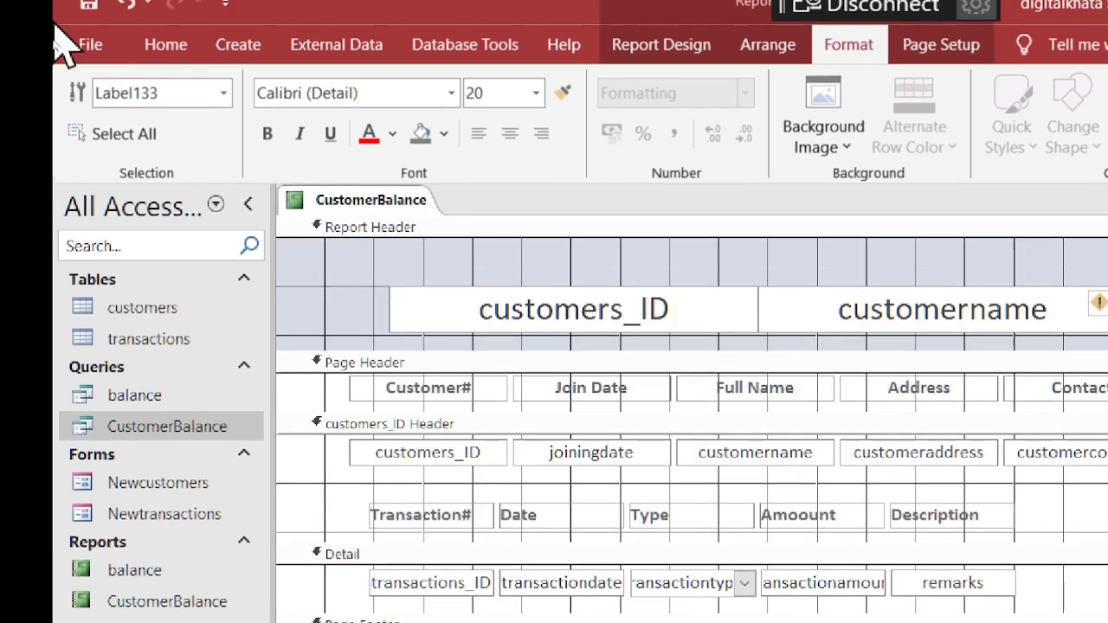
- Show the CustomerBalance report in Report View and review the header and every customer's transactions through to the last page
{"action": "right_click", "coordinate": [353, 196]}
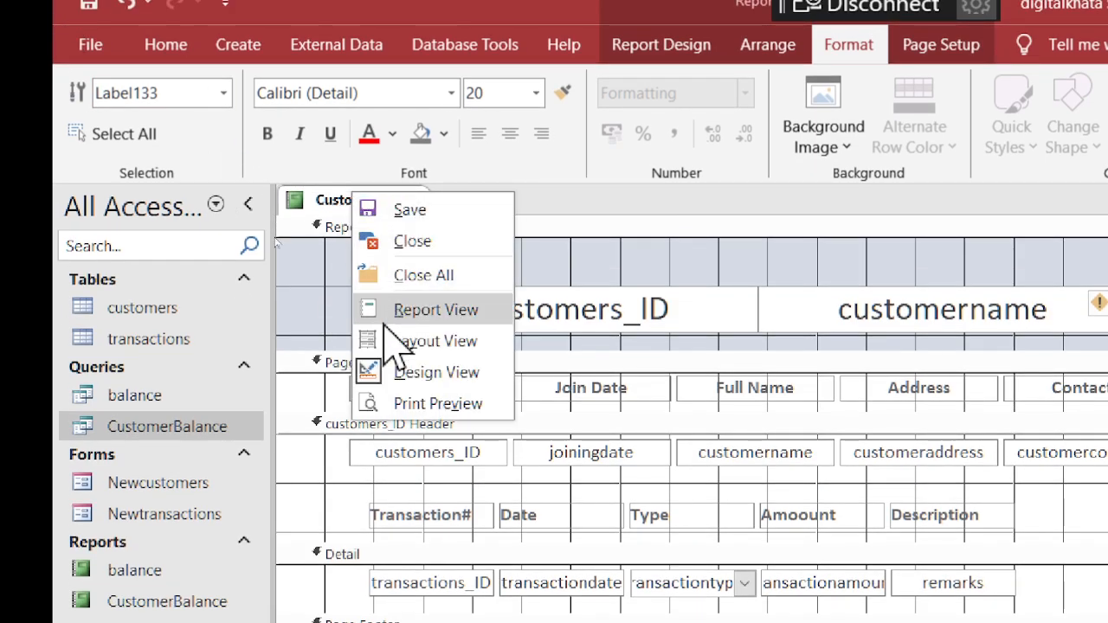
{"action": "left_click", "coordinate": [394, 312]}
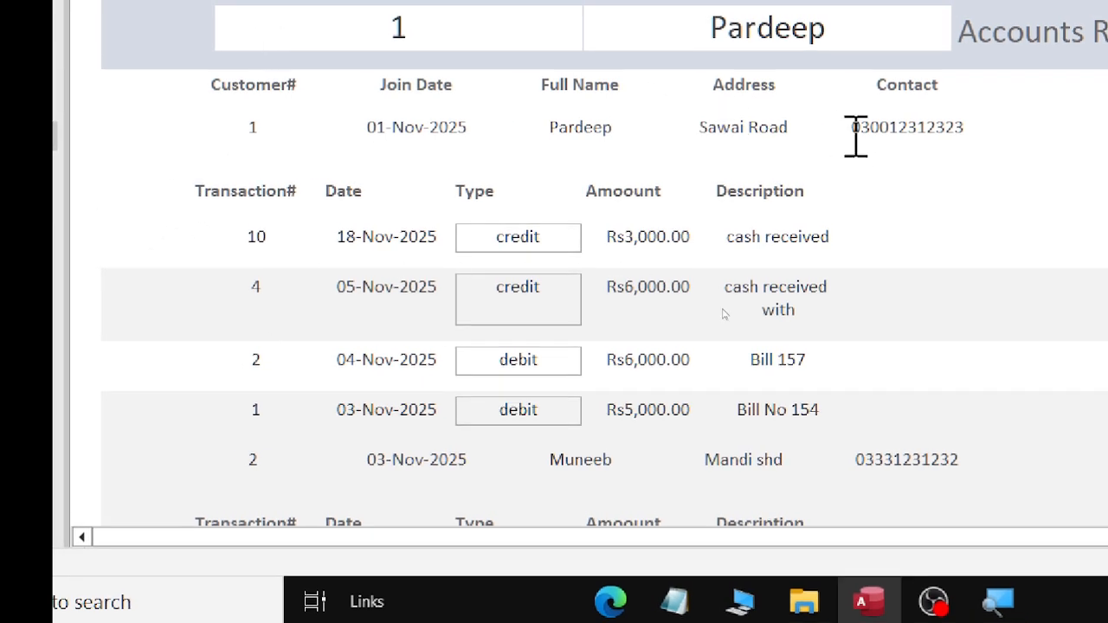
{"action": "scroll", "coordinate": [495, 325], "scroll_direction": "down", "scroll_amount": 3}
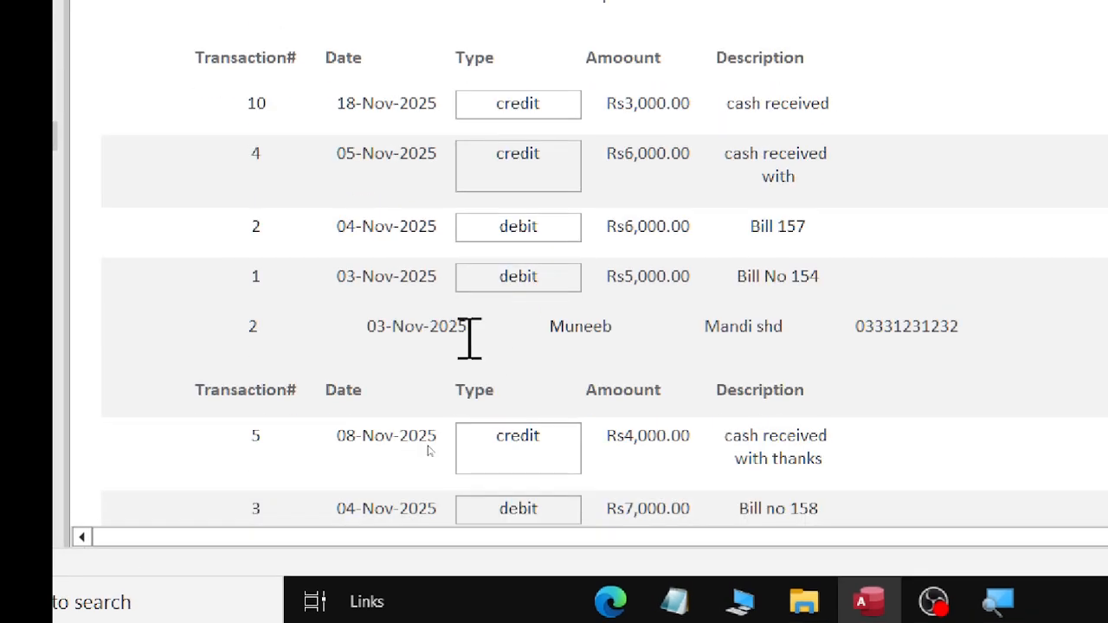
{"action": "left_click_drag", "start_coordinate": [404, 326], "coordinate": [882, 313]}
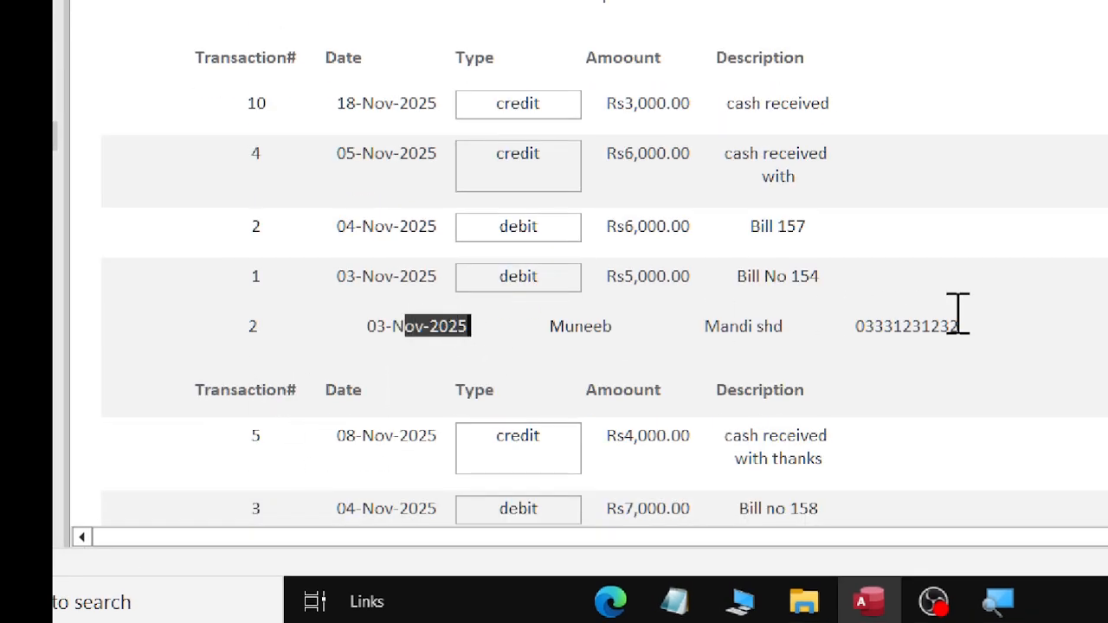
{"action": "scroll", "coordinate": [514, 358], "scroll_direction": "down", "scroll_amount": 7}
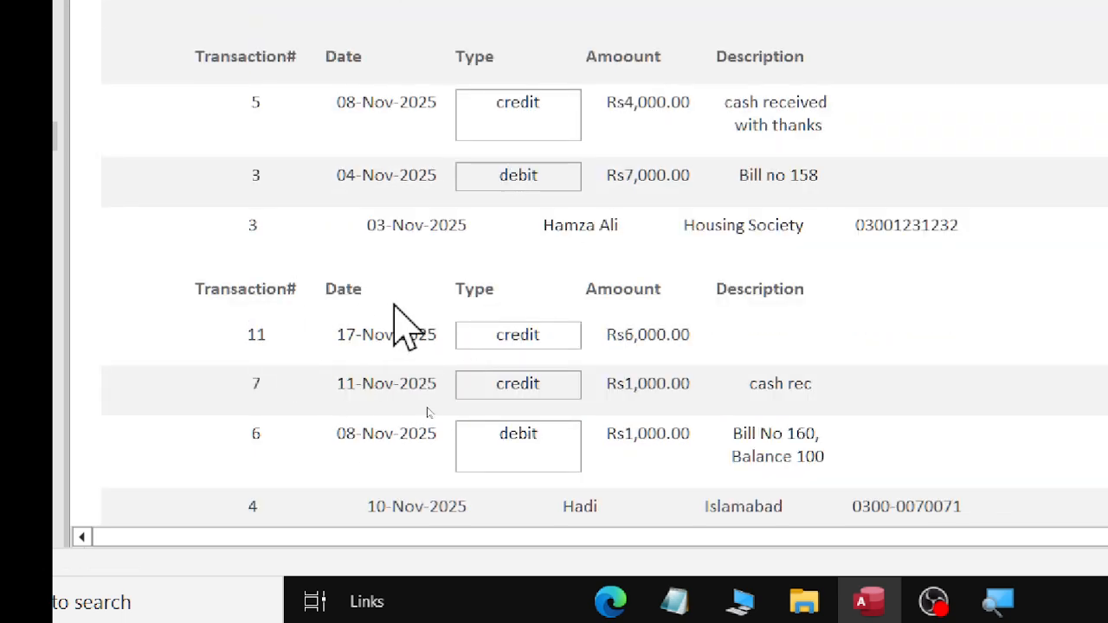
{"action": "left_click", "coordinate": [836, 292]}
{"action": "scroll", "coordinate": [713, 302], "scroll_direction": "down", "scroll_amount": 6}
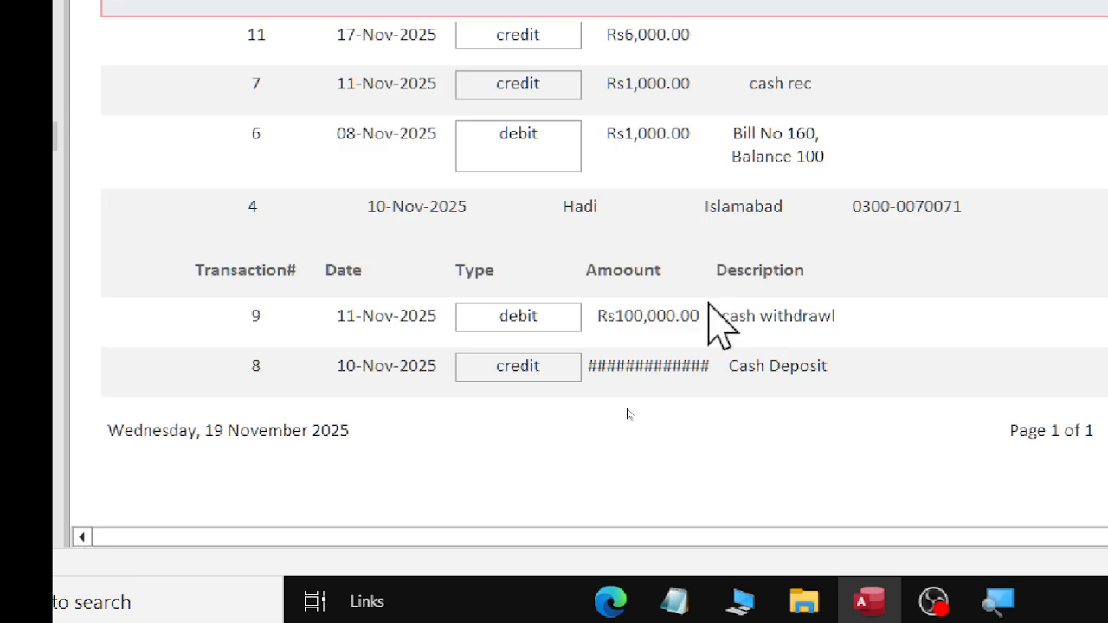
{"action": "scroll", "coordinate": [713, 308], "scroll_direction": "up", "scroll_amount": 15}
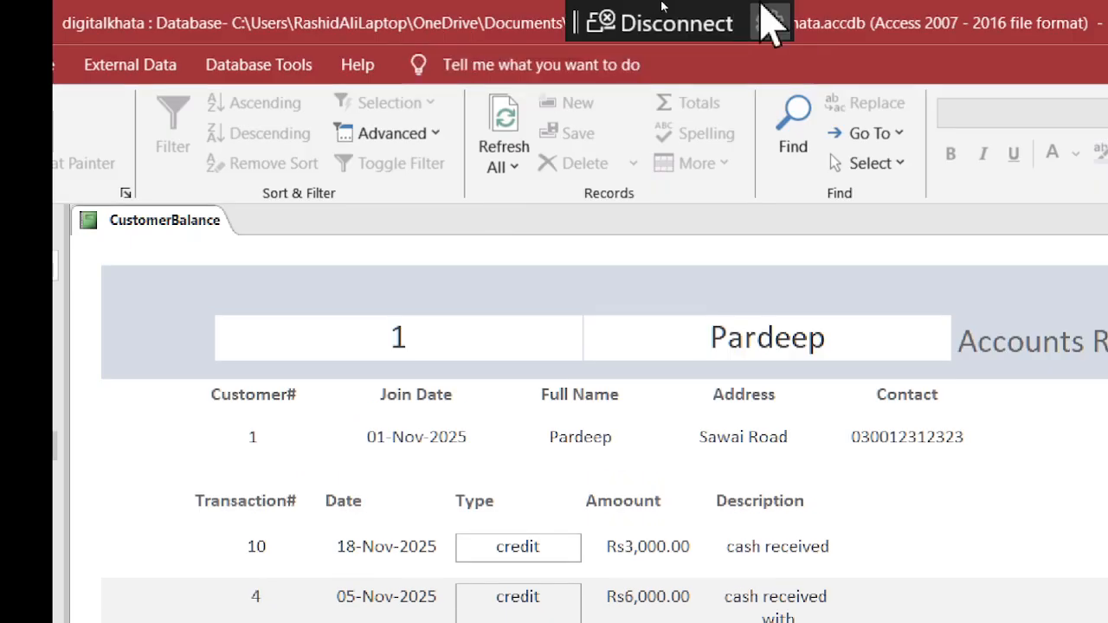
- Save the CustomerBalance report and close it
{"action": "right_click", "coordinate": [162, 222]}
{"action": "left_click", "coordinate": [180, 229]}
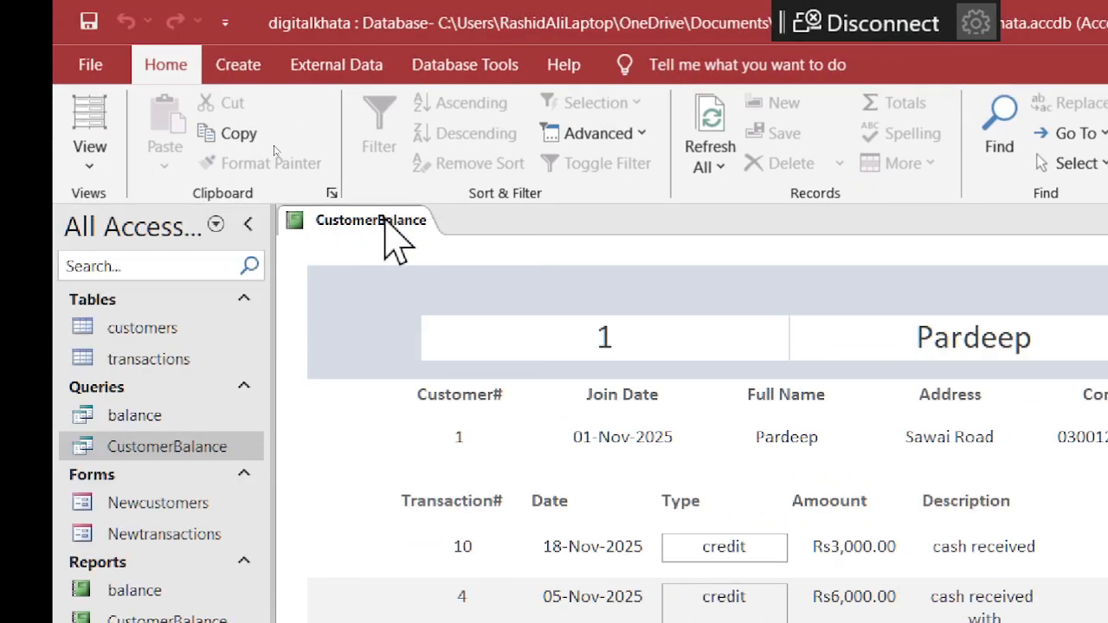
{"action": "right_click", "coordinate": [394, 239]}
{"action": "left_click", "coordinate": [436, 262]}
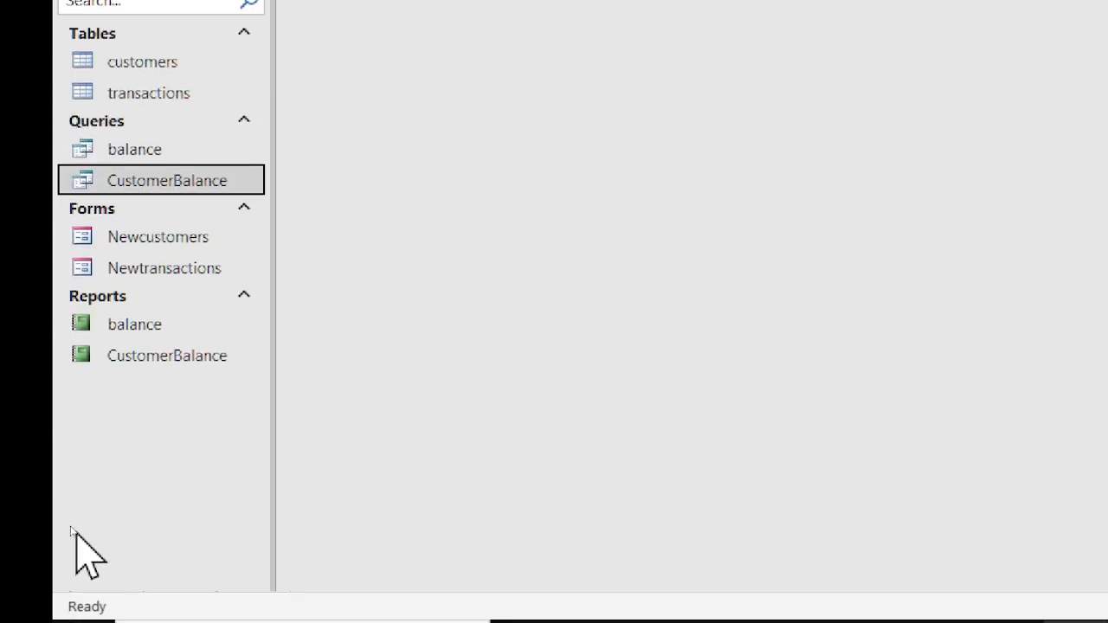